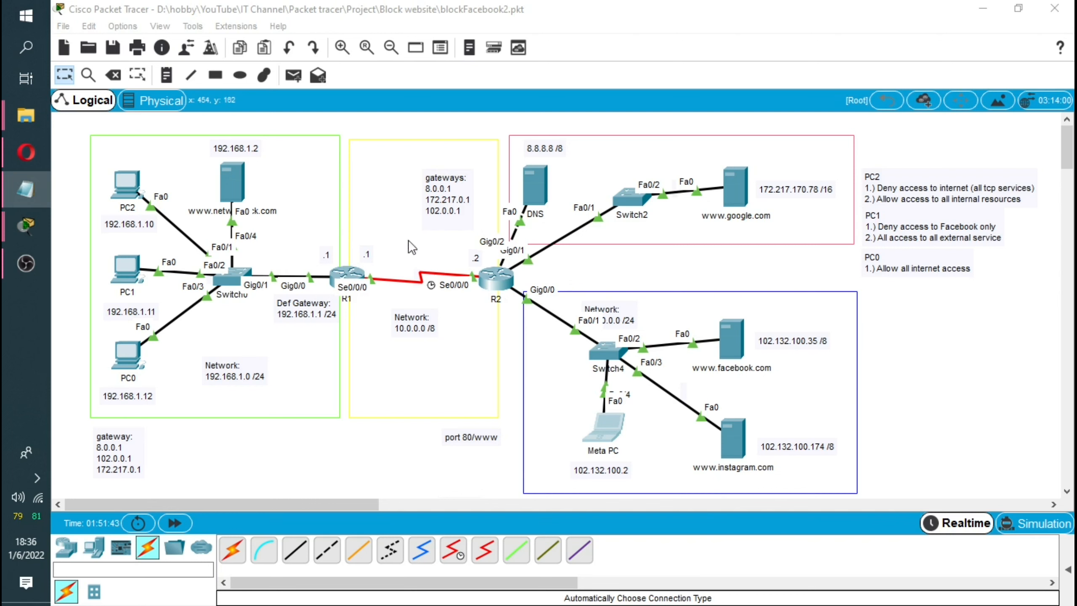
- Open router R1's command line and move its window away from the PCs and router R1 in the topology
left_click(492, 286)
left_click(764, 89)
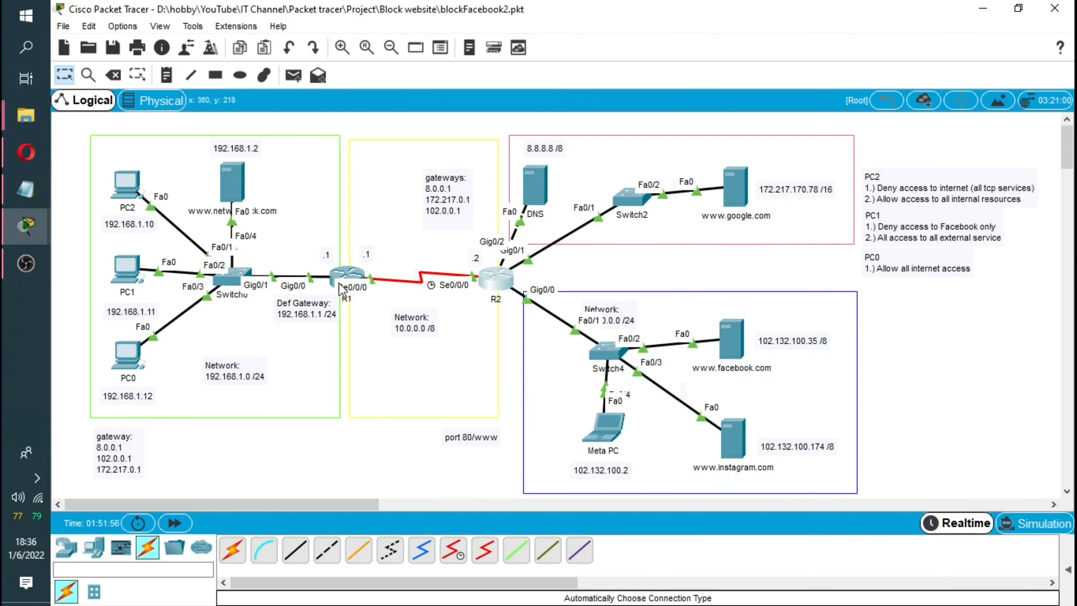
left_click(350, 276)
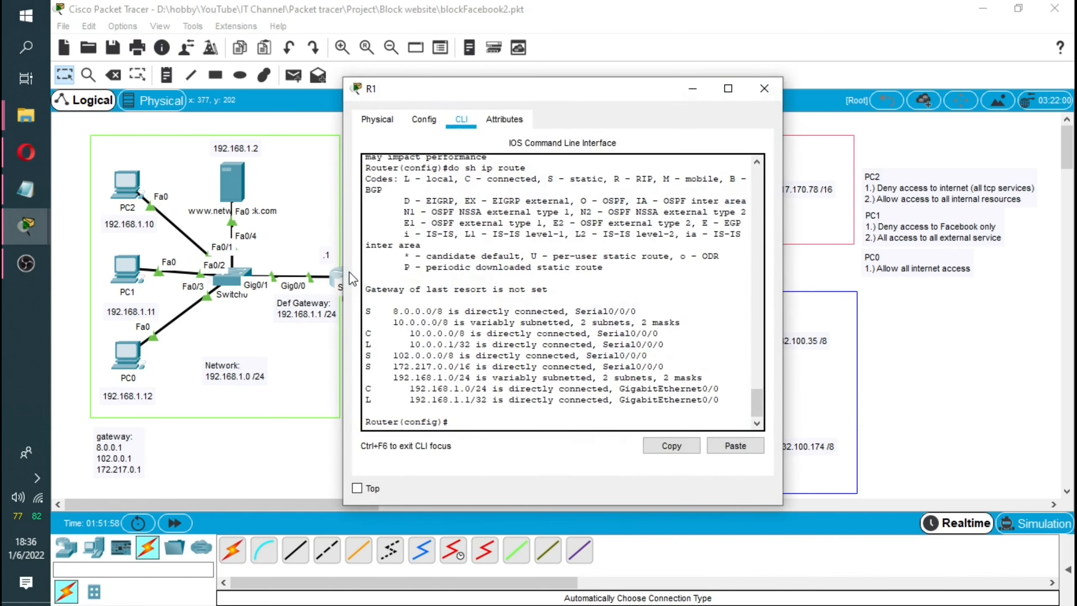
left_click_drag(448, 95, 602, 80)
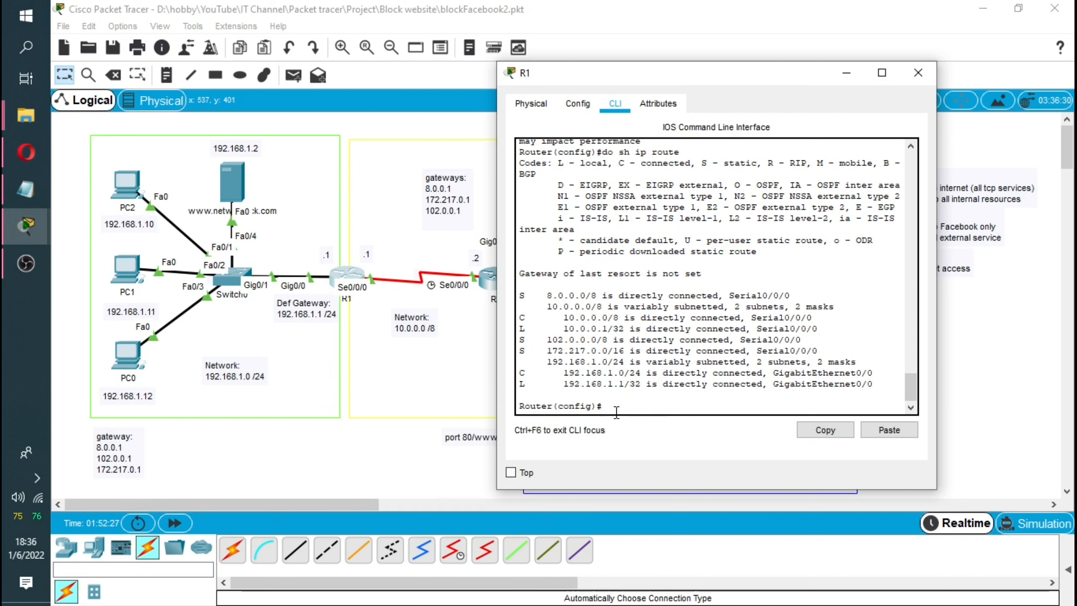
- Begin an access-list command in R1's global configuration mode and list the number ranges it accepts
type("A")
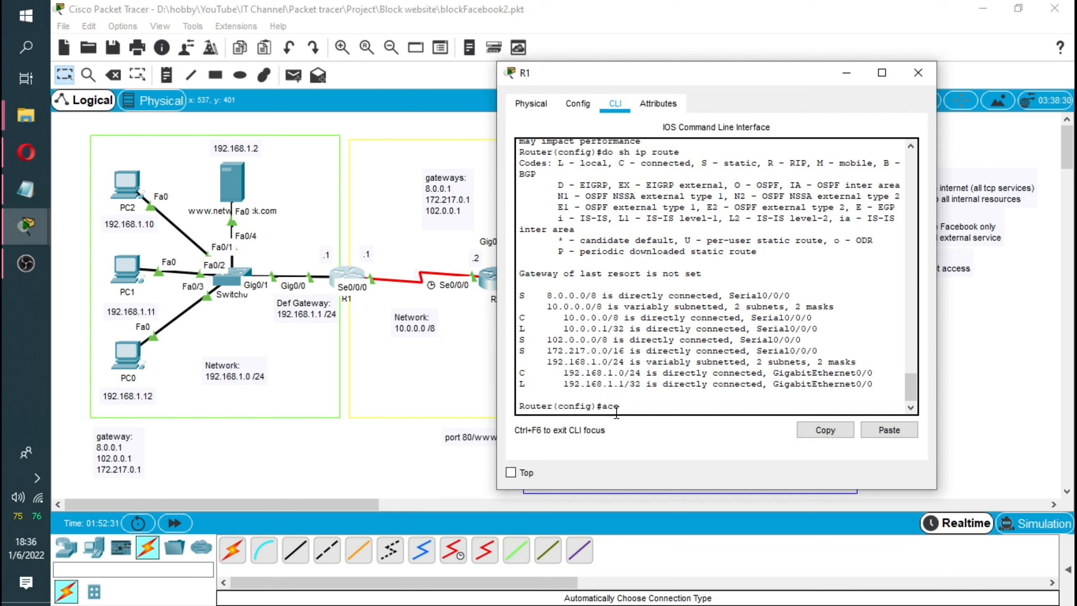
type("cc")
key("Tab")
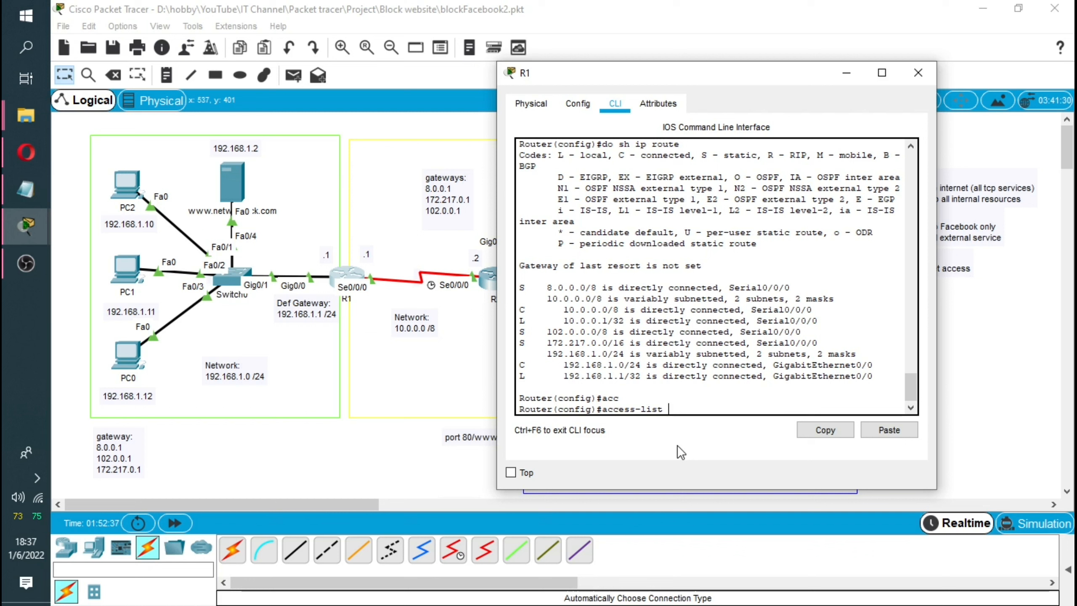
type("?")
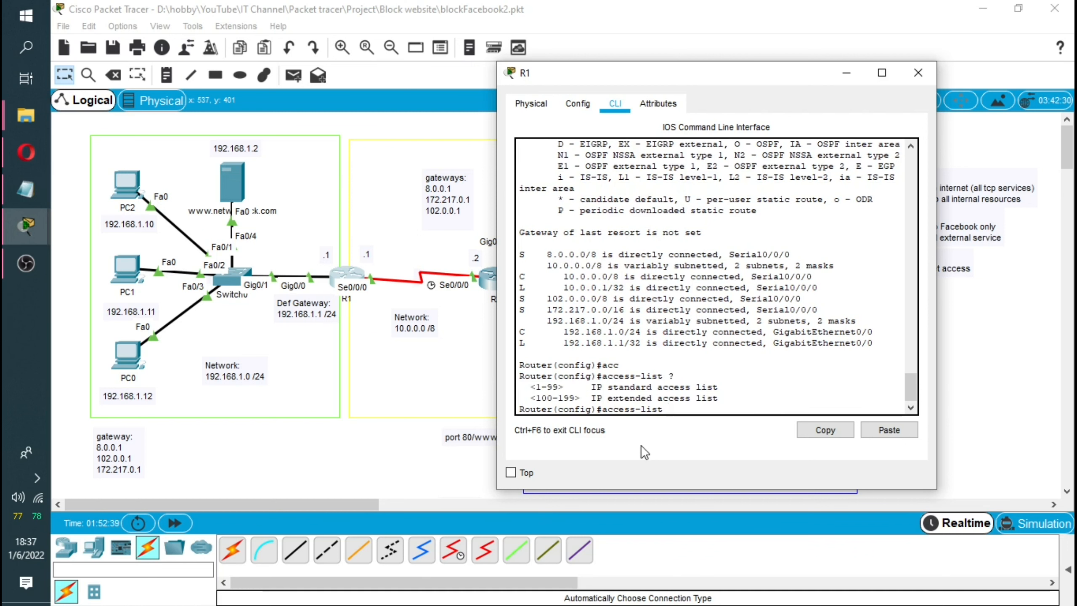
- Compare the number ranges for standard and extended IP access lists in R1's command help
left_click_drag(723, 387, 530, 387)
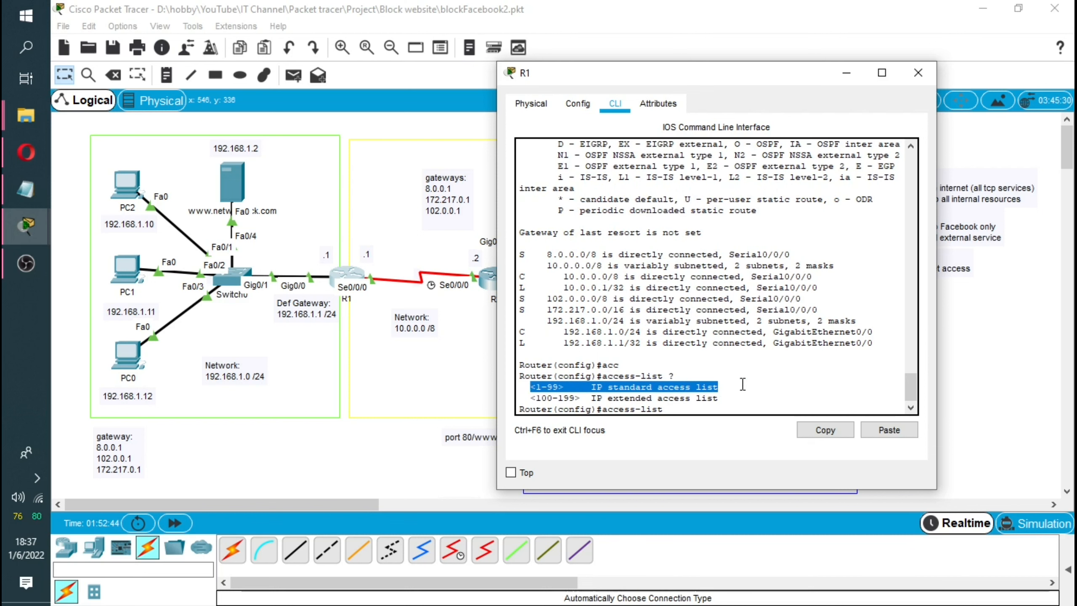
left_click_drag(723, 398, 527, 398)
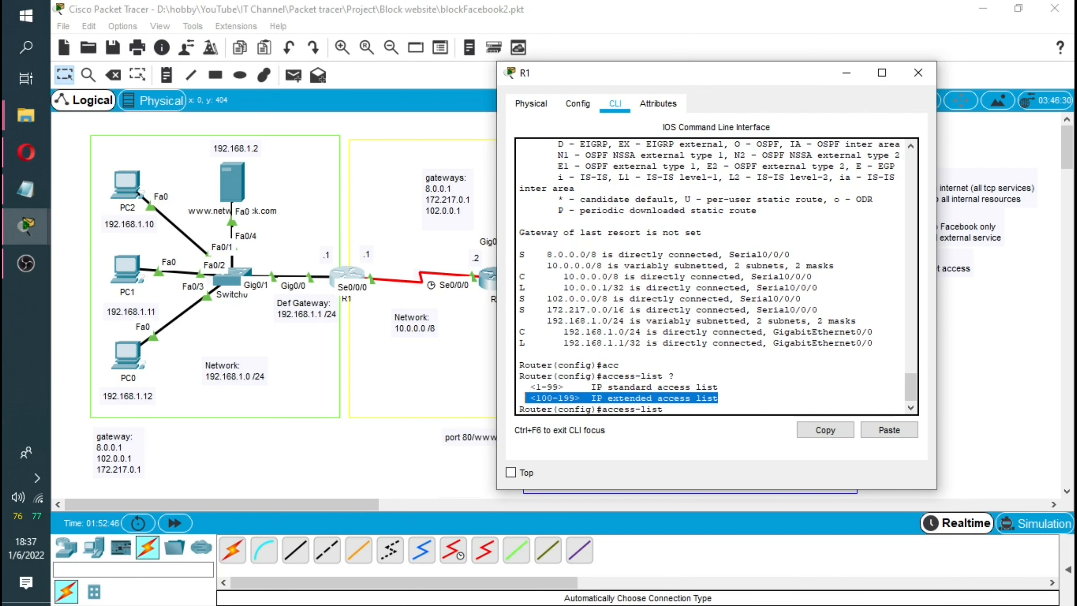
key("alt+Tab")
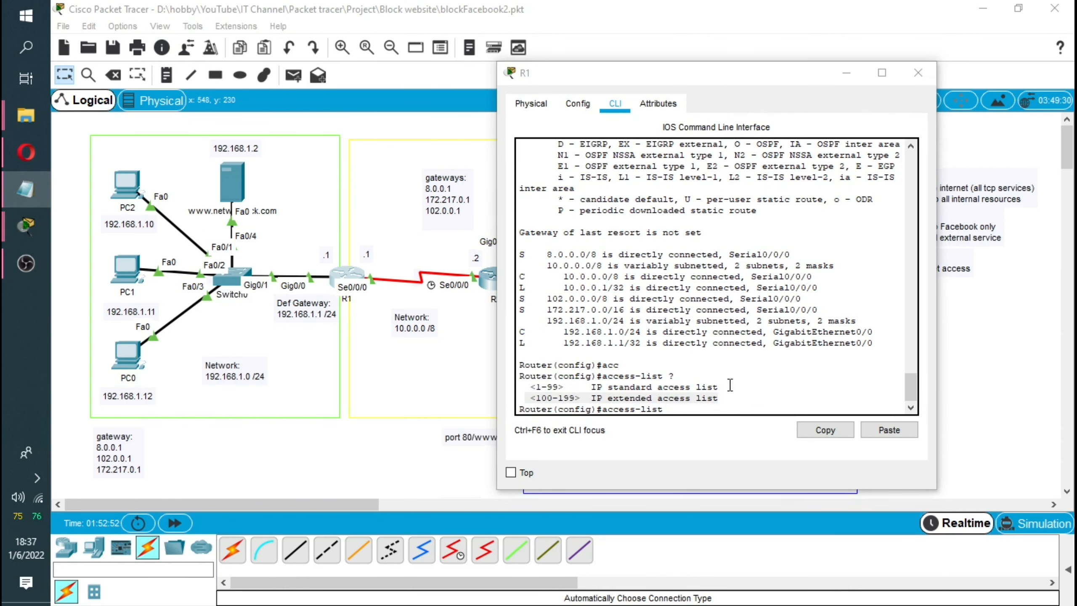
left_click_drag(730, 385, 574, 387)
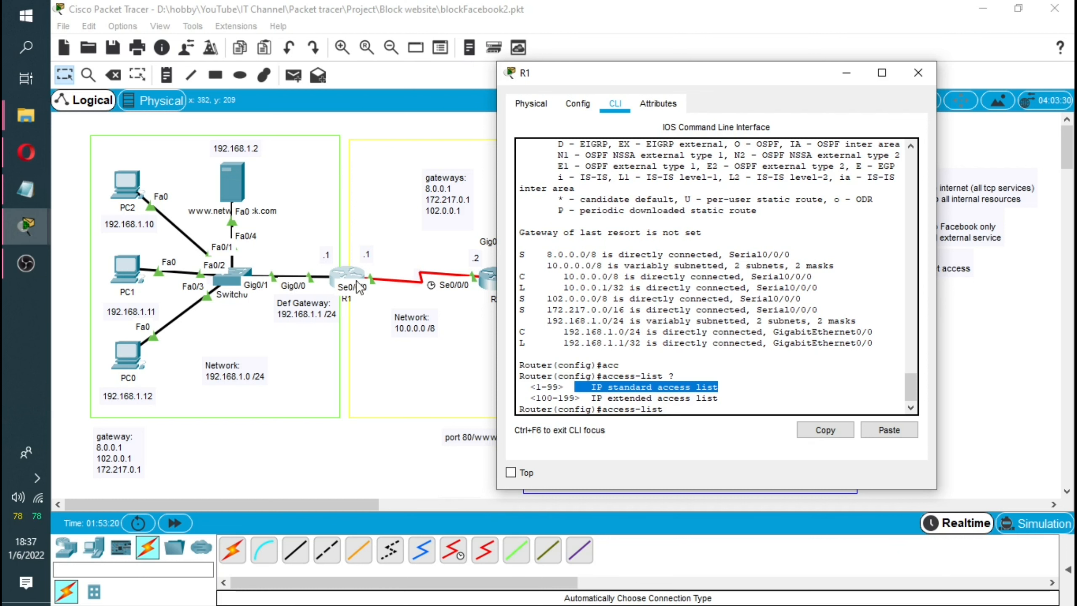
left_click_drag(737, 398, 595, 398)
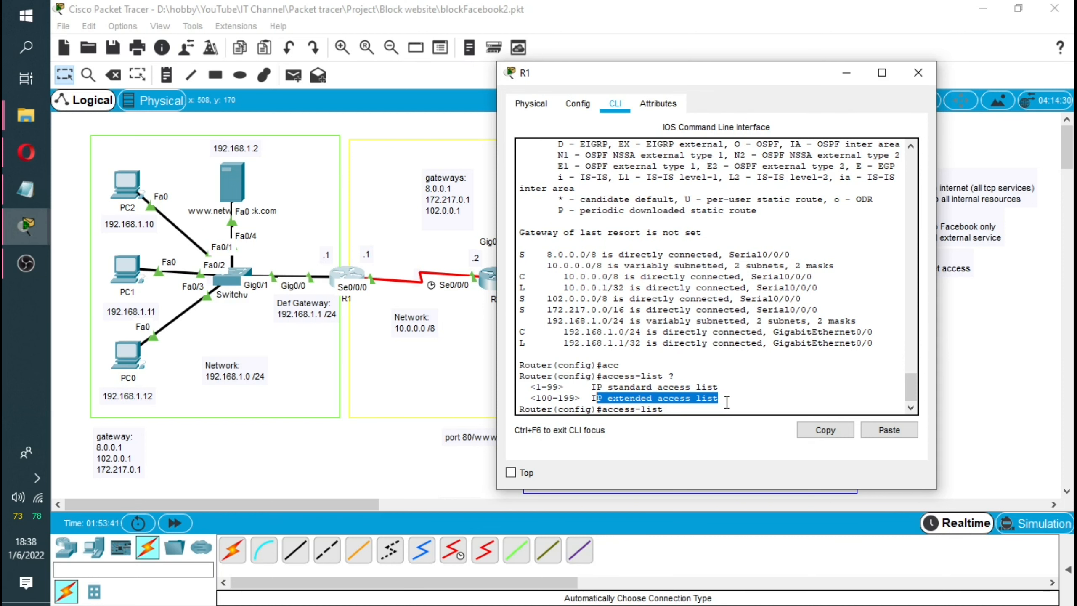
left_click(726, 401)
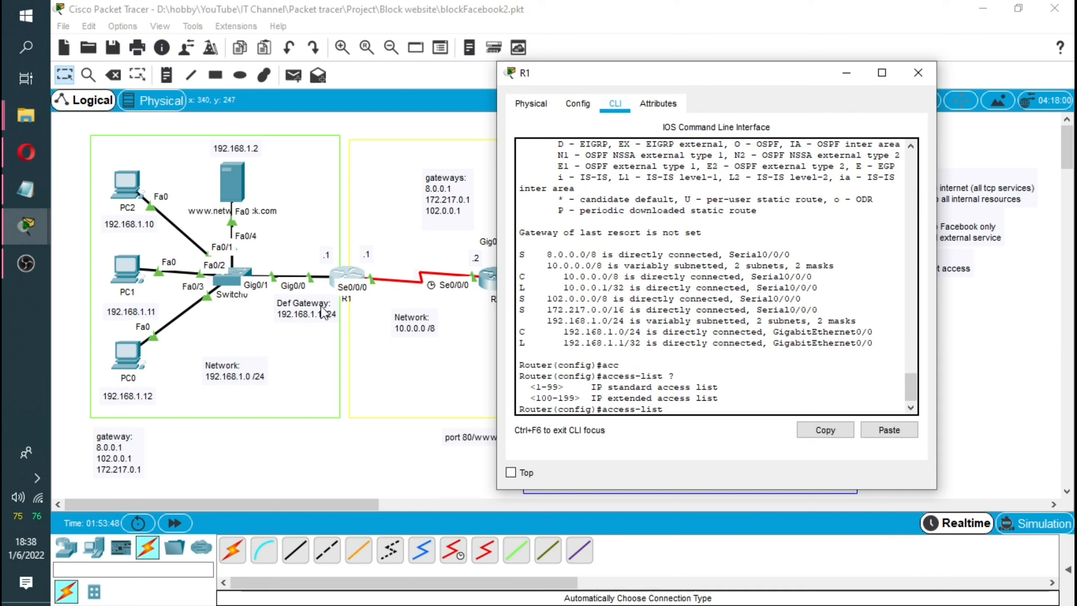
left_click_drag(717, 398, 534, 401)
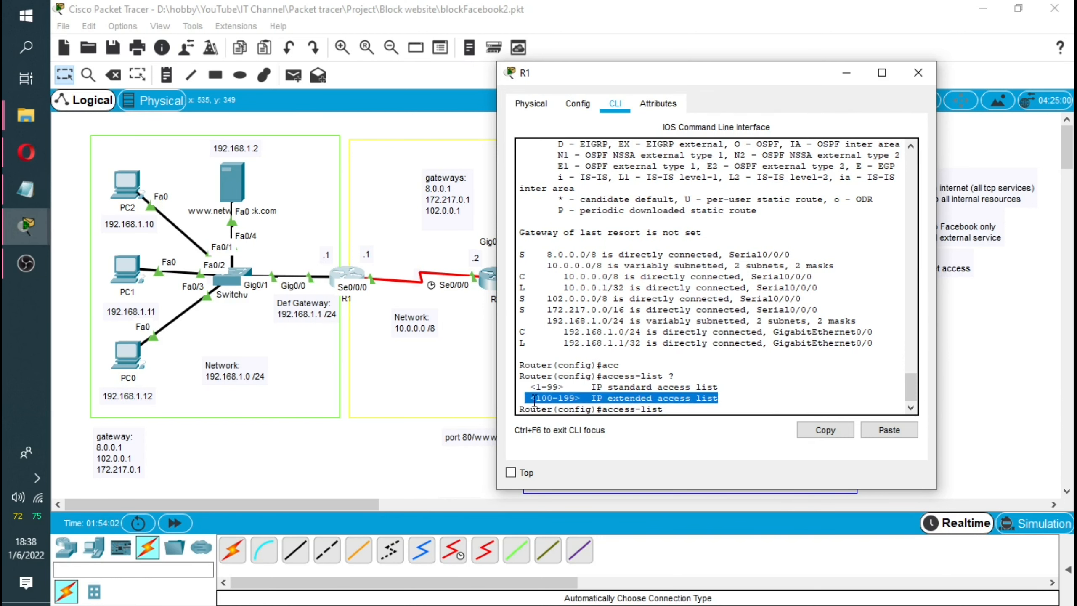
left_click(561, 398)
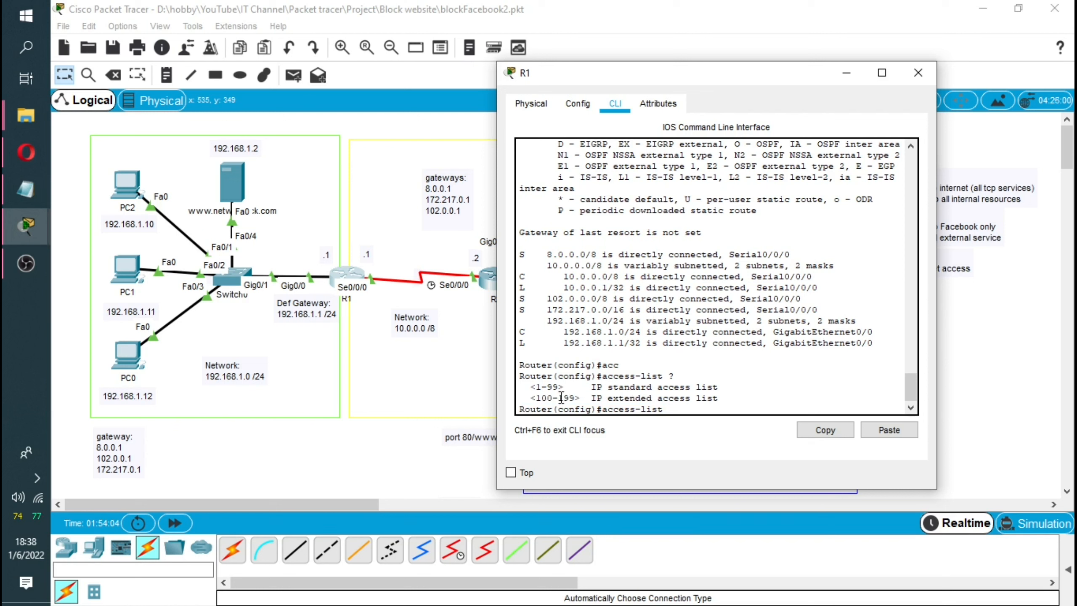
left_click_drag(537, 398, 562, 391)
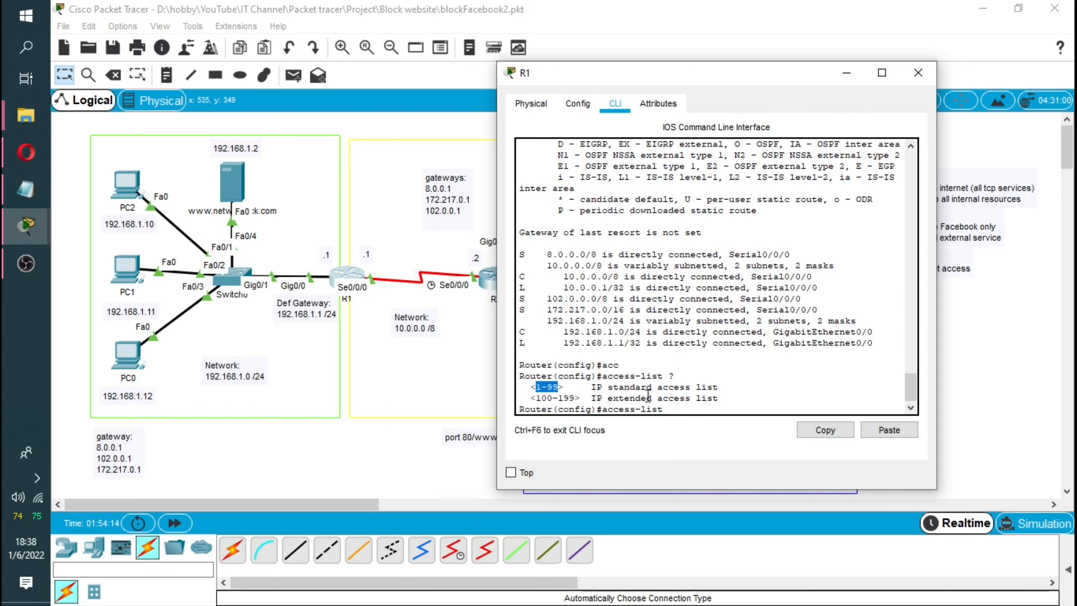
left_click(697, 406)
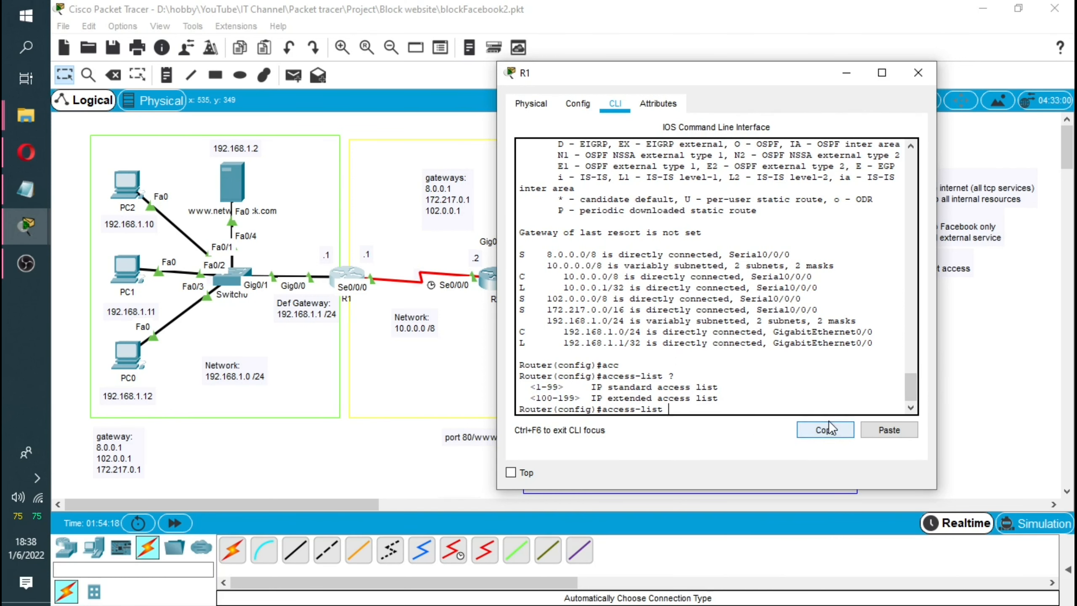
- Continue R1's access-list command with number 100 and the deny action, and list the available protocols
type("1")
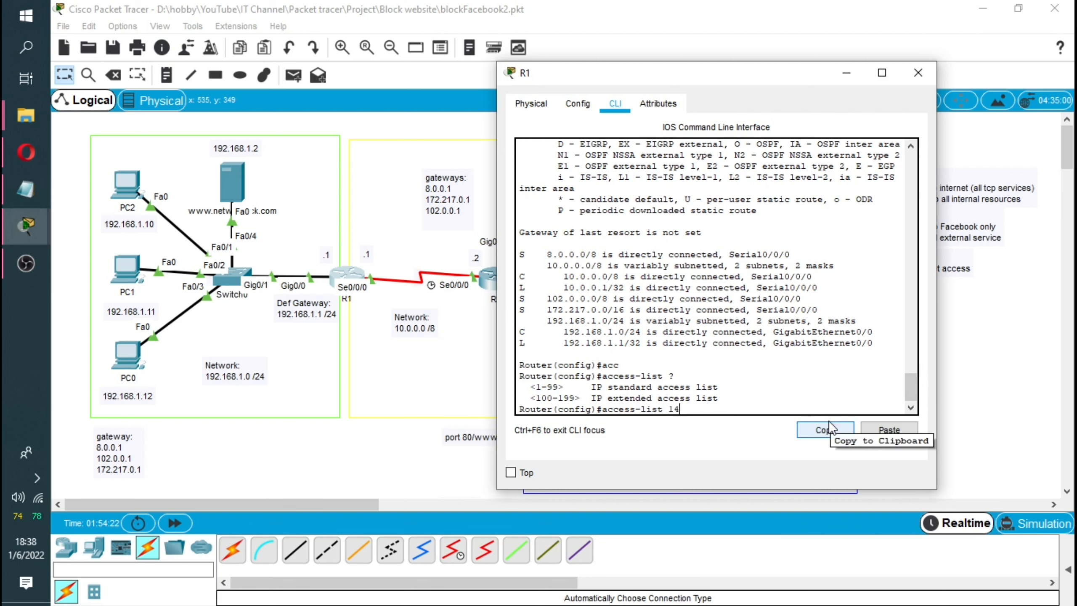
type("4")
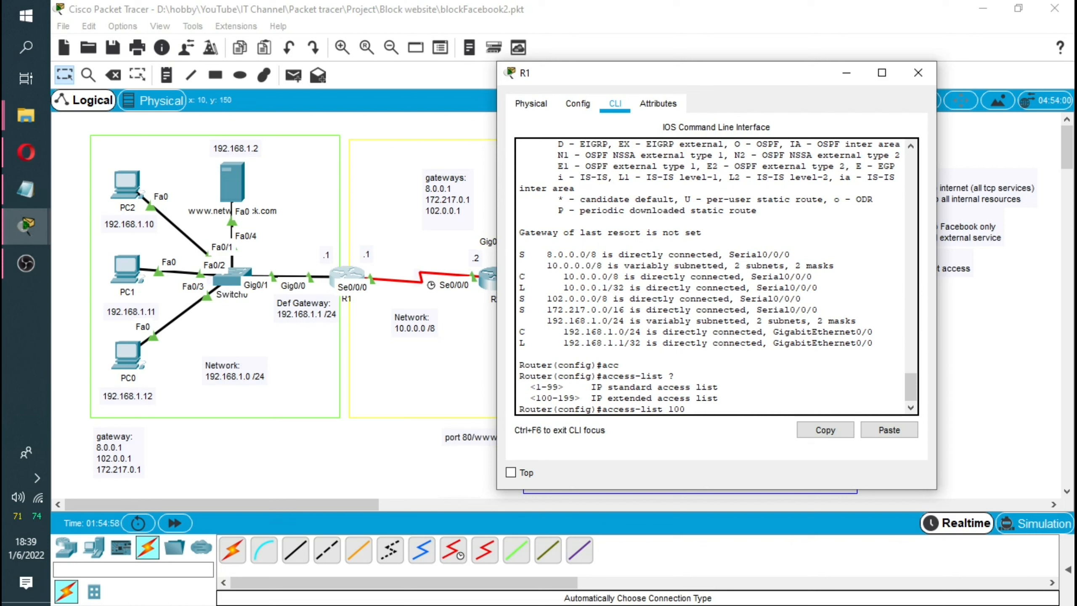
key("alt+Tab")
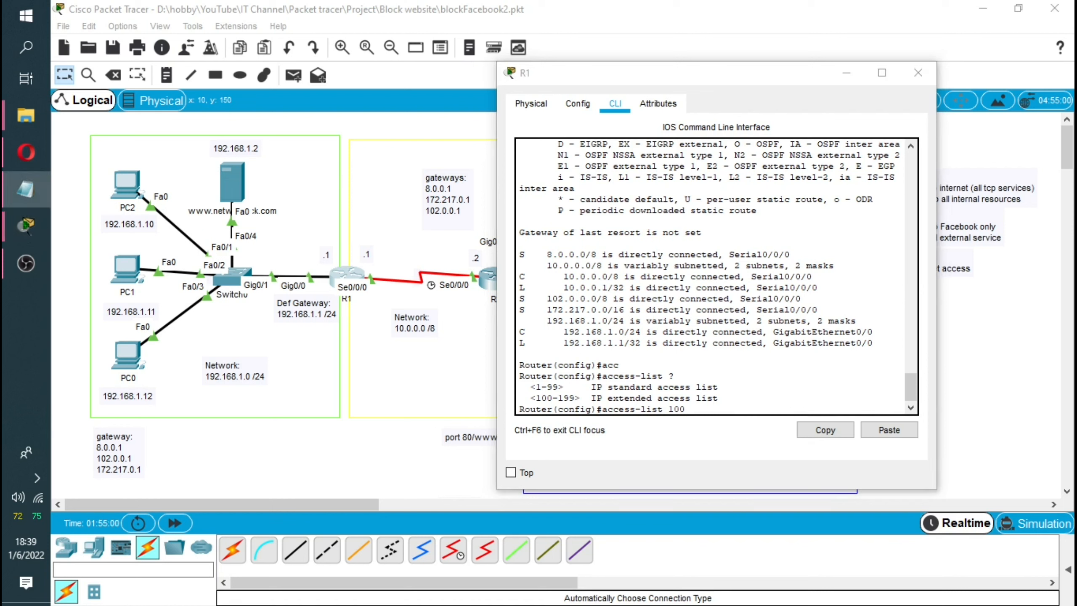
left_click(750, 408)
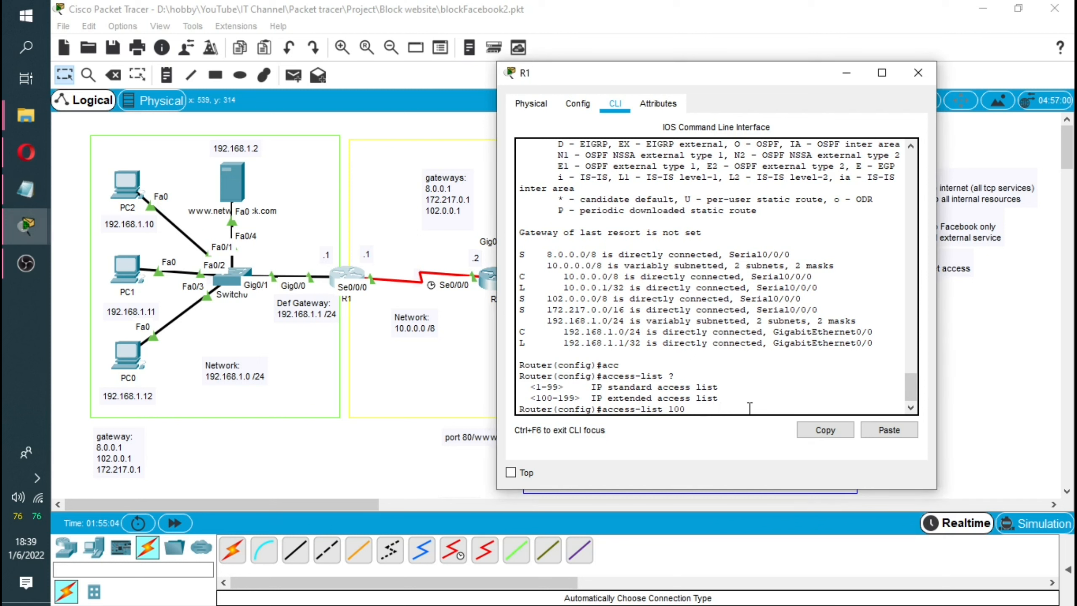
type("deny")
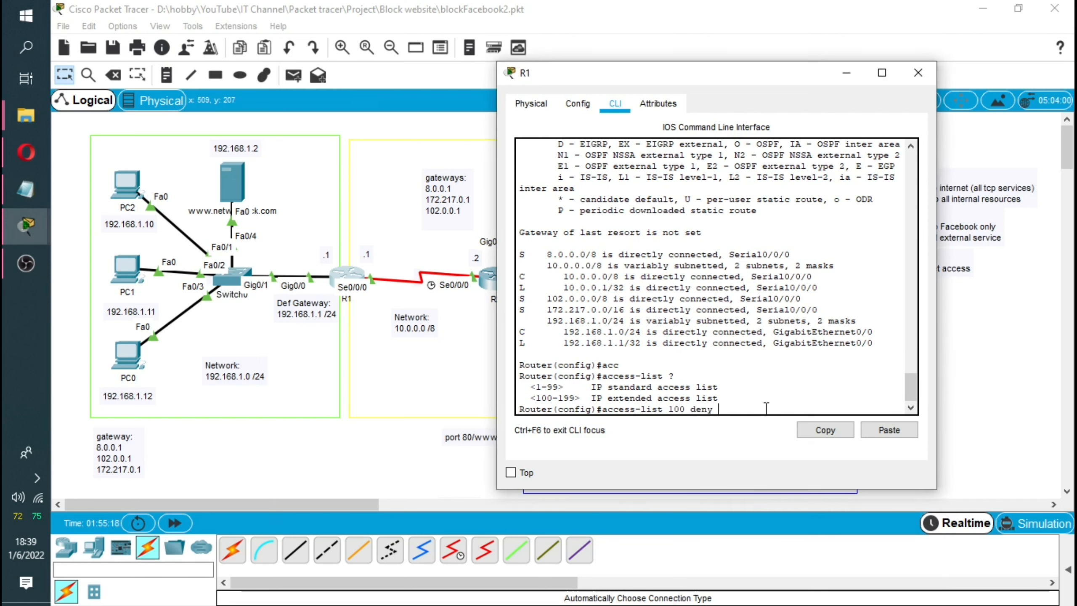
type(" ?")
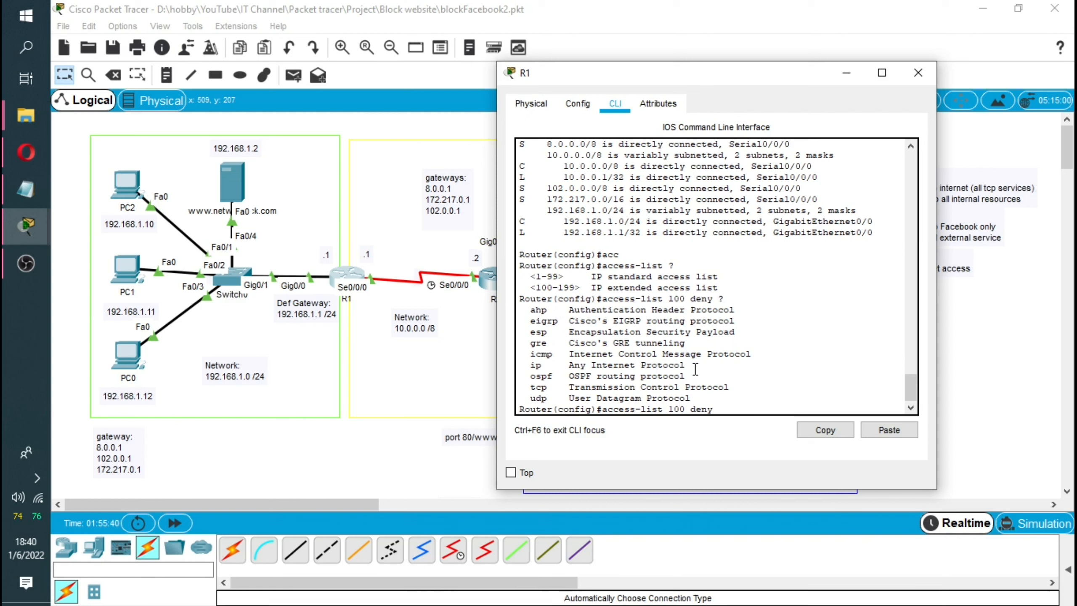
- Review the IP and ICMP entries, choose ip as the deny rule's protocol, and list its source options
left_click_drag(685, 366, 518, 366)
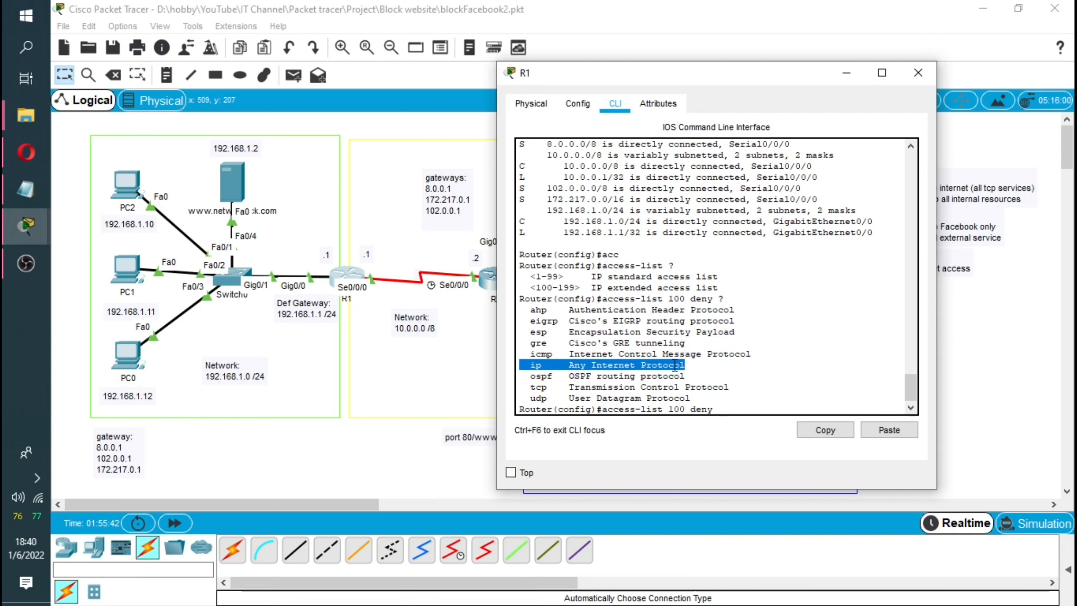
left_click(718, 410)
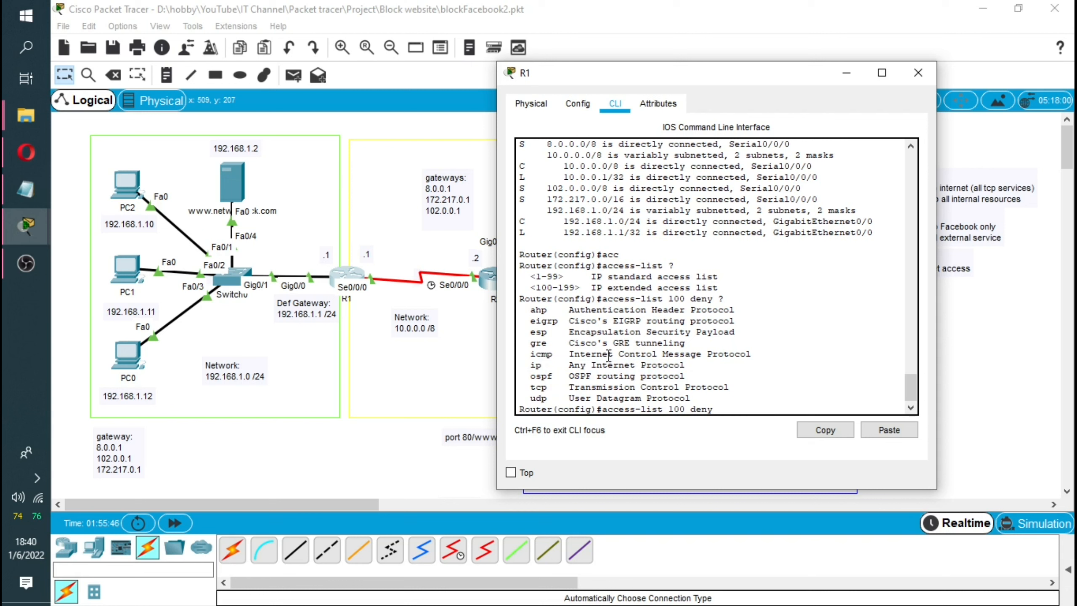
left_click_drag(753, 355, 569, 354)
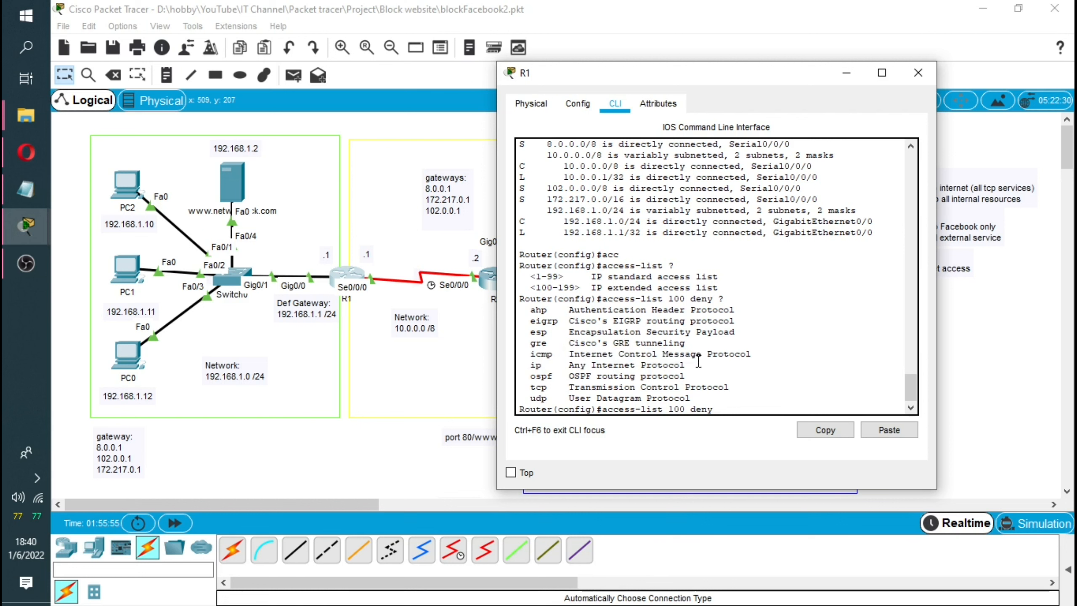
triple_click(688, 364)
left_click(724, 405)
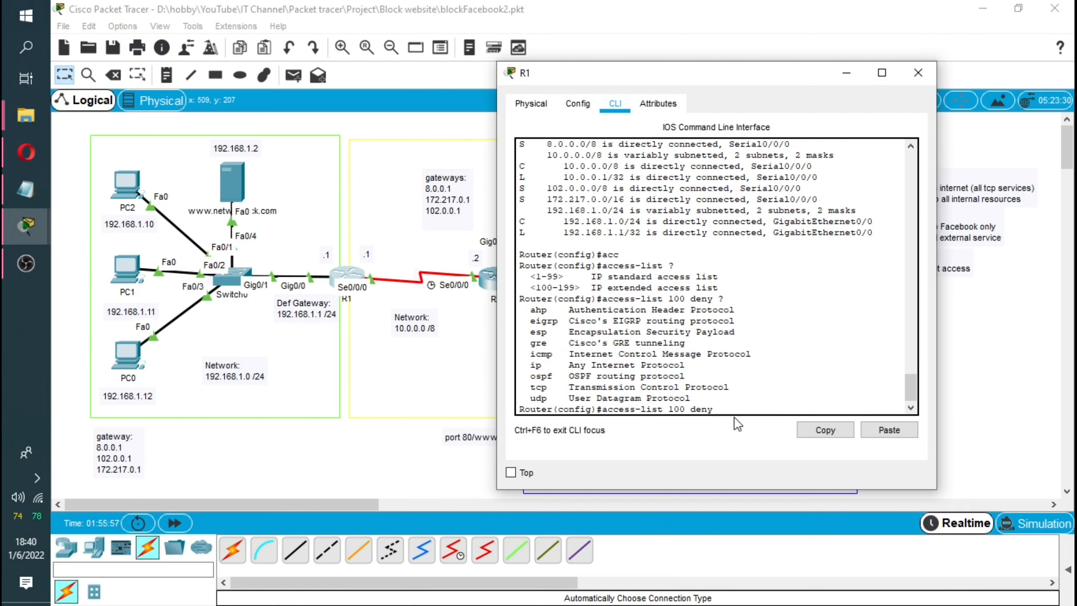
type("ip")
type("?")
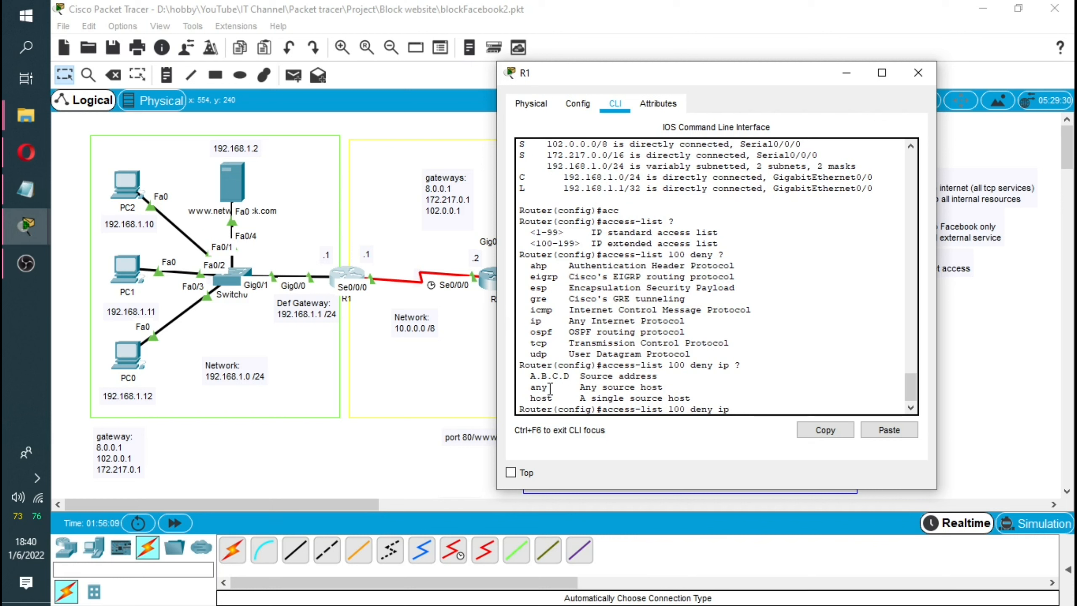
left_click_drag(531, 375, 665, 376)
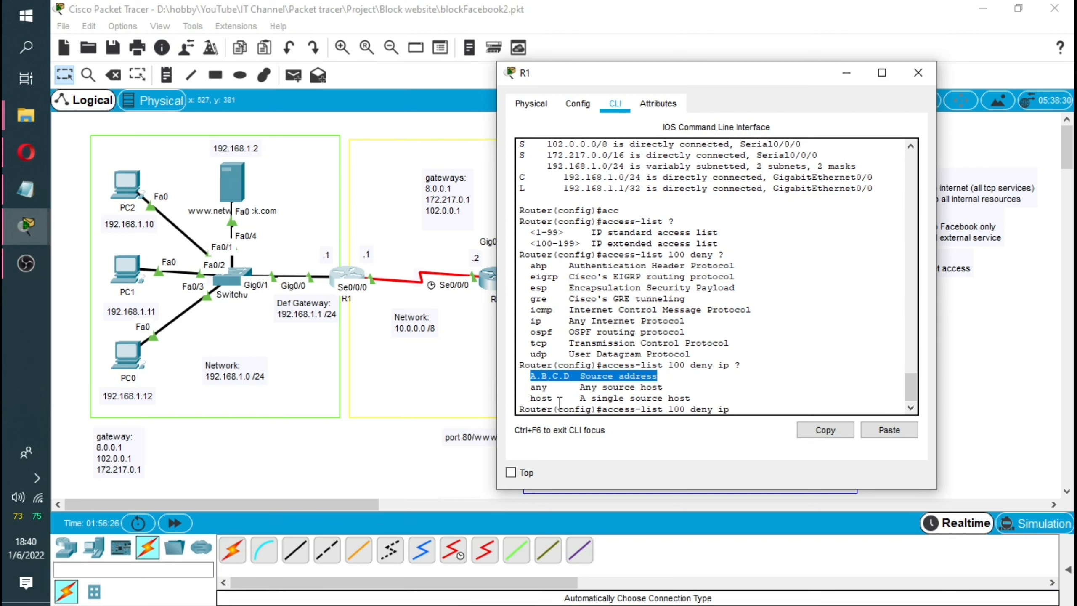
left_click(744, 408)
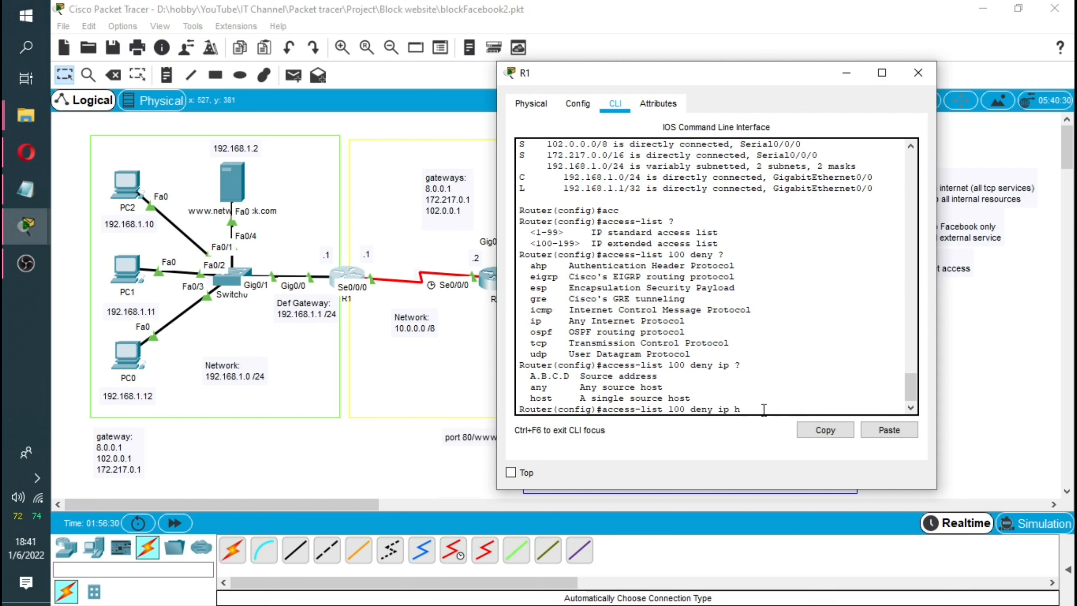
type("hos")
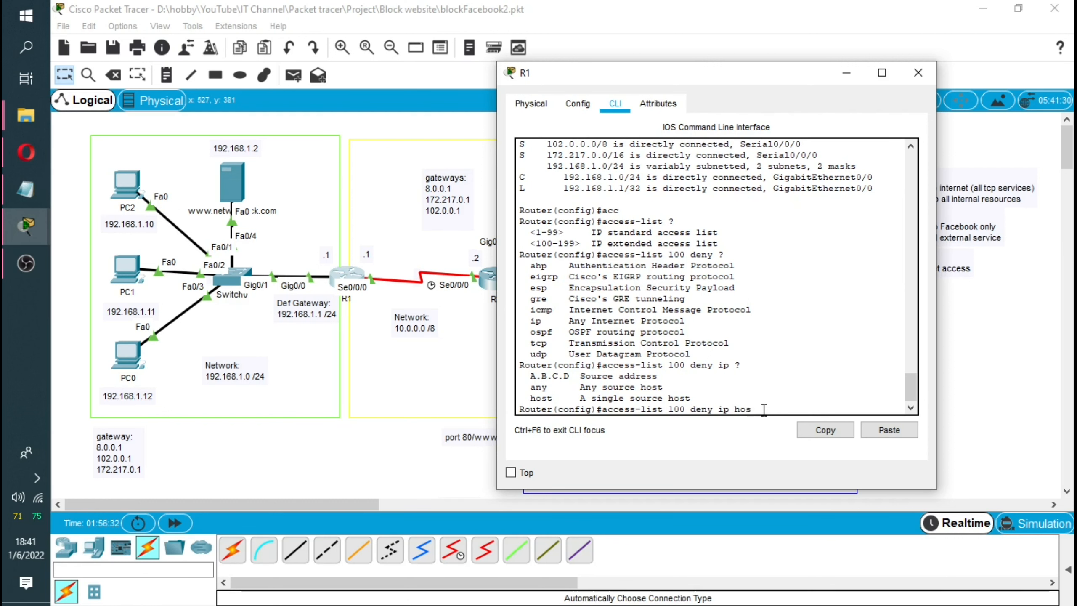
type("rt 192.168.1.10")
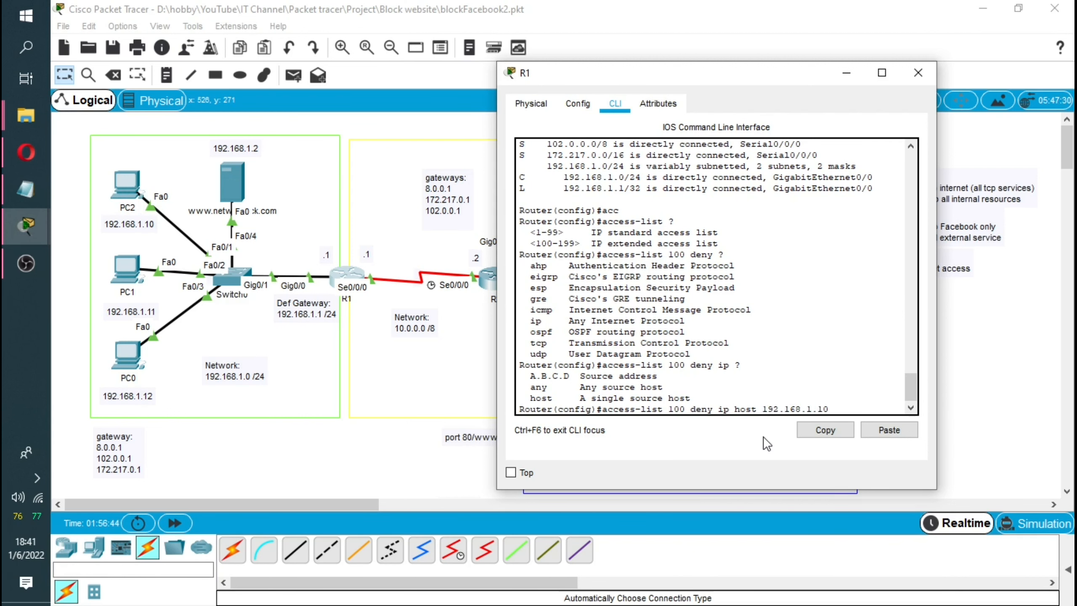
key("BackSpace")
key("BackSpace")
key("BackSpace")
key("BackSpace")
key("BackSpace")
key("BackSpace")
key("BackSpace")
key("BackSpace")
key("BackSpace")
key("BackSpace")
key("BackSpace")
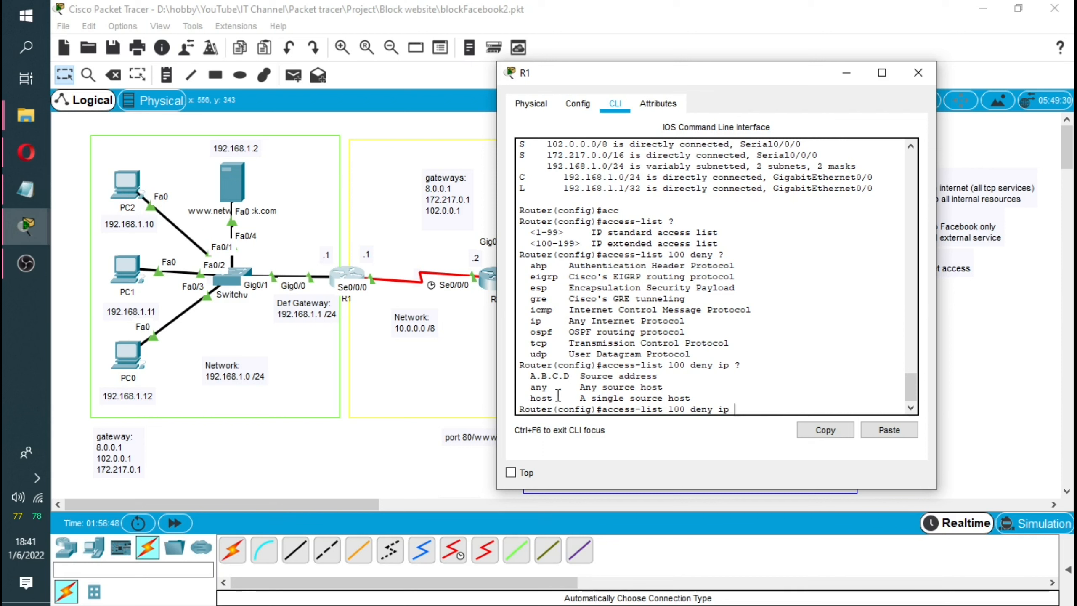
- Enter PC2's address 192.168.1.10 as the deny rule's source and list the options that can follow it
left_click_drag(535, 376, 650, 377)
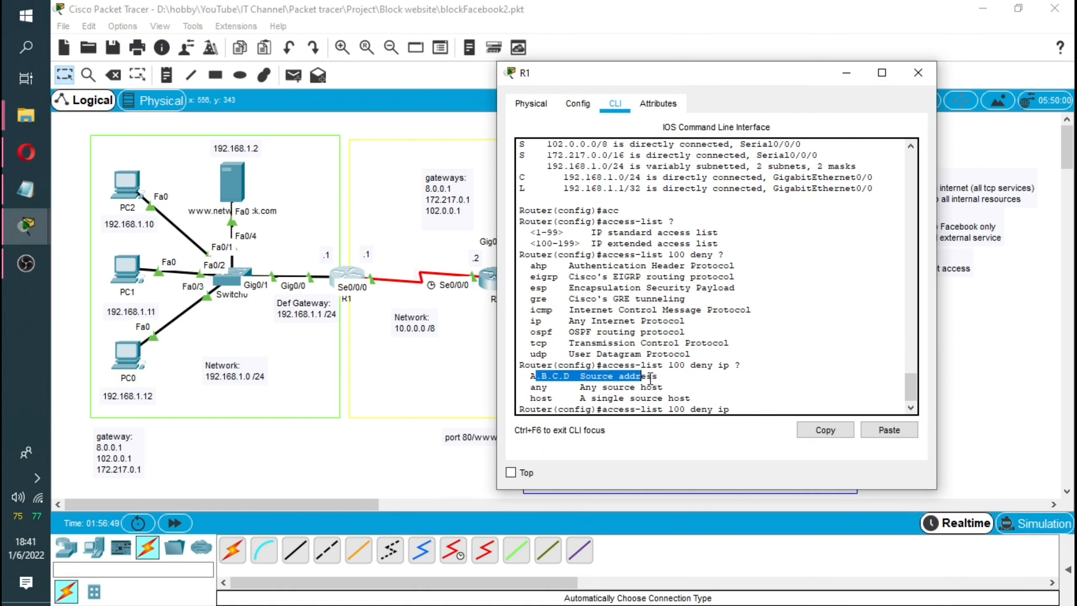
left_click(750, 411)
type("192.")
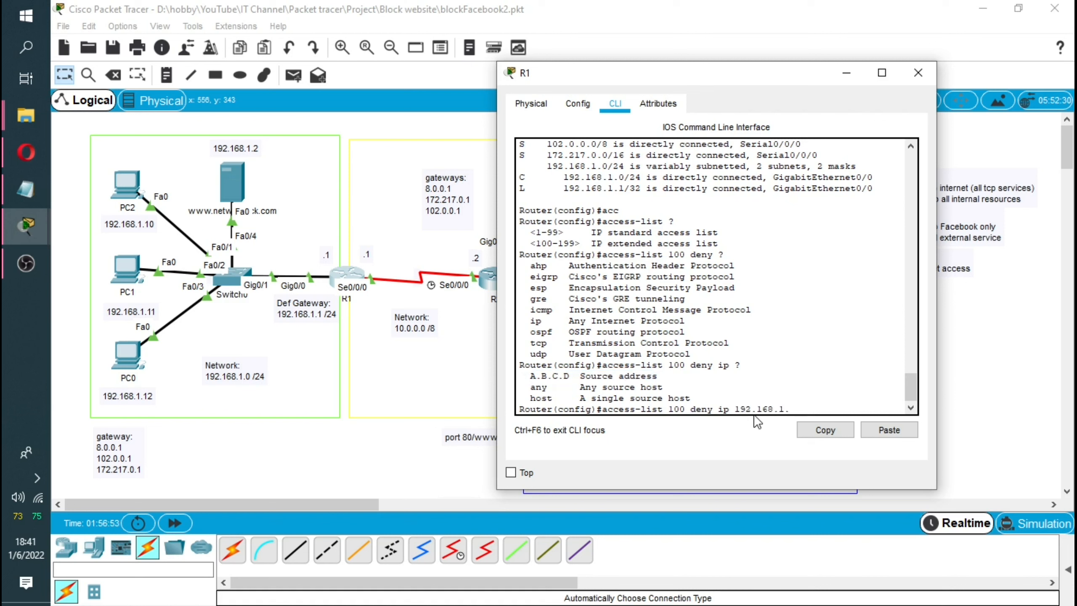
type("168.1.10 ")
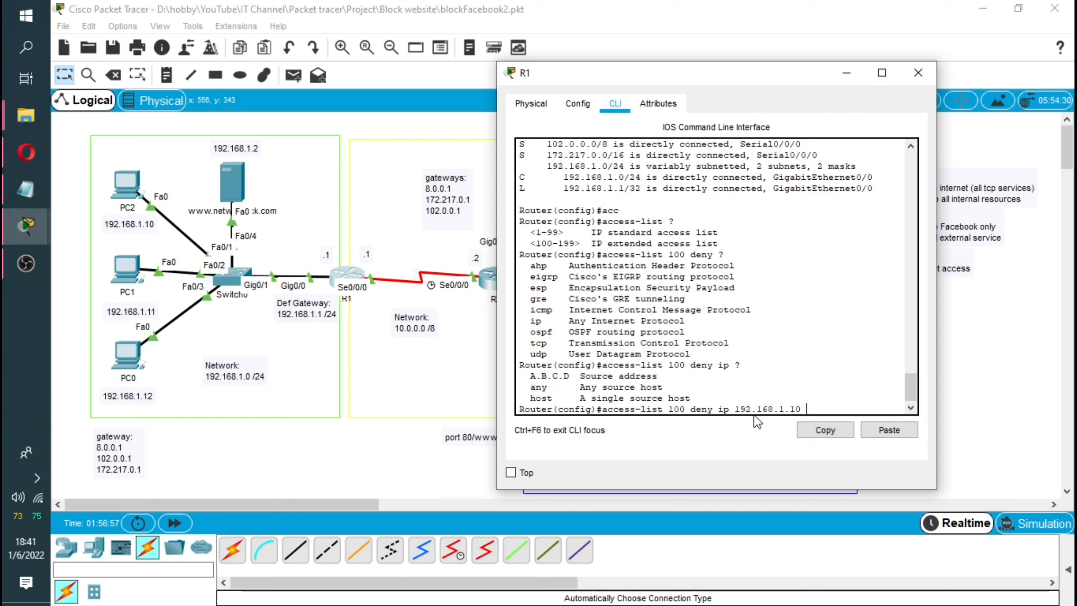
type("?")
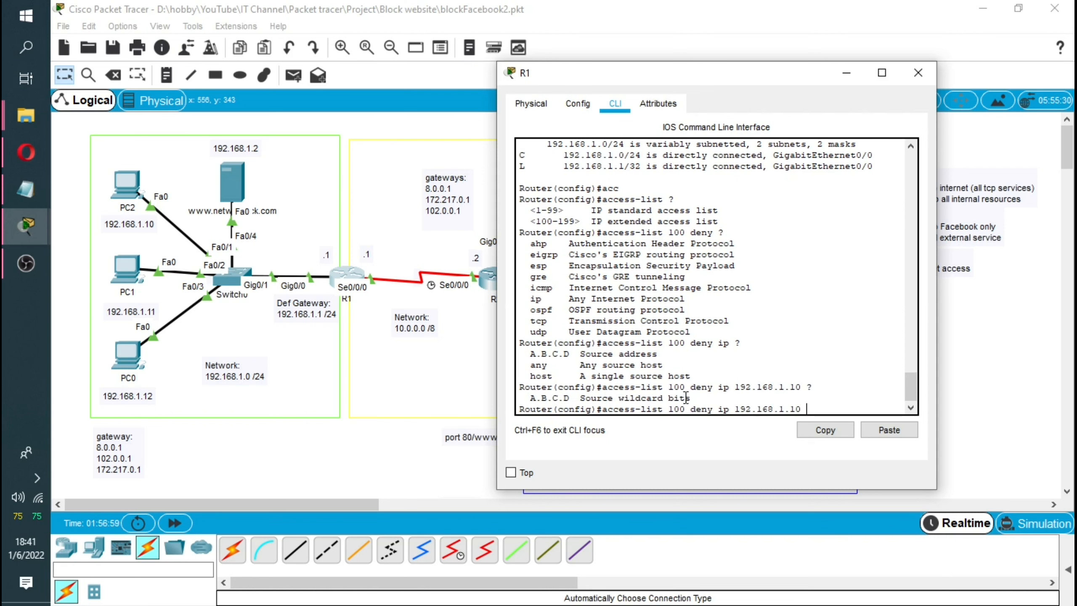
- Enter 0.0.0.0 as the source wildcard after 192.168.1.10 in the deny rule
left_click_drag(692, 398, 586, 399)
left_click(827, 405)
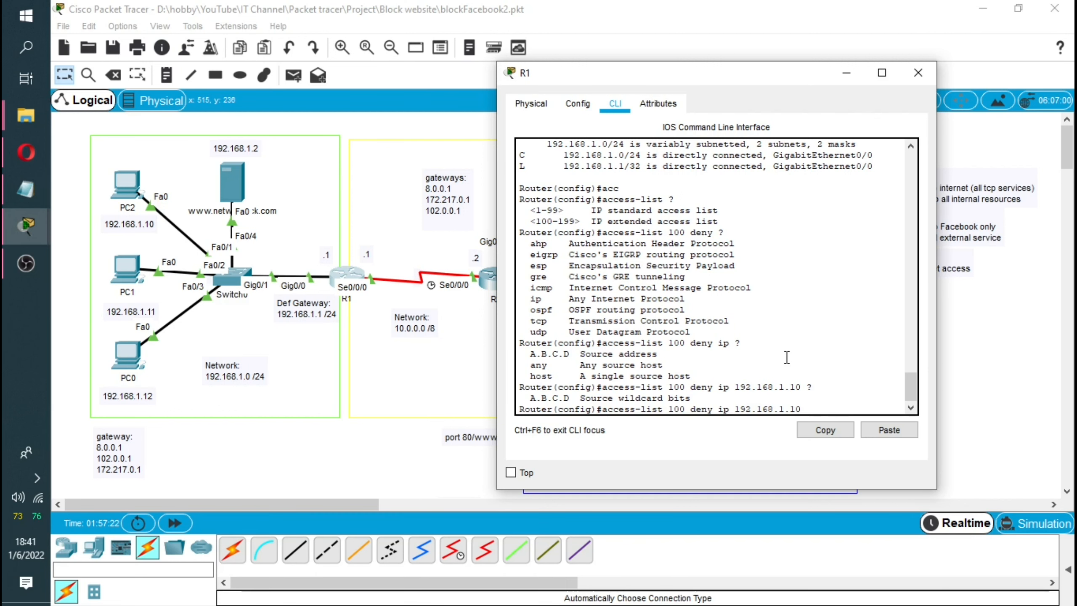
type("0")
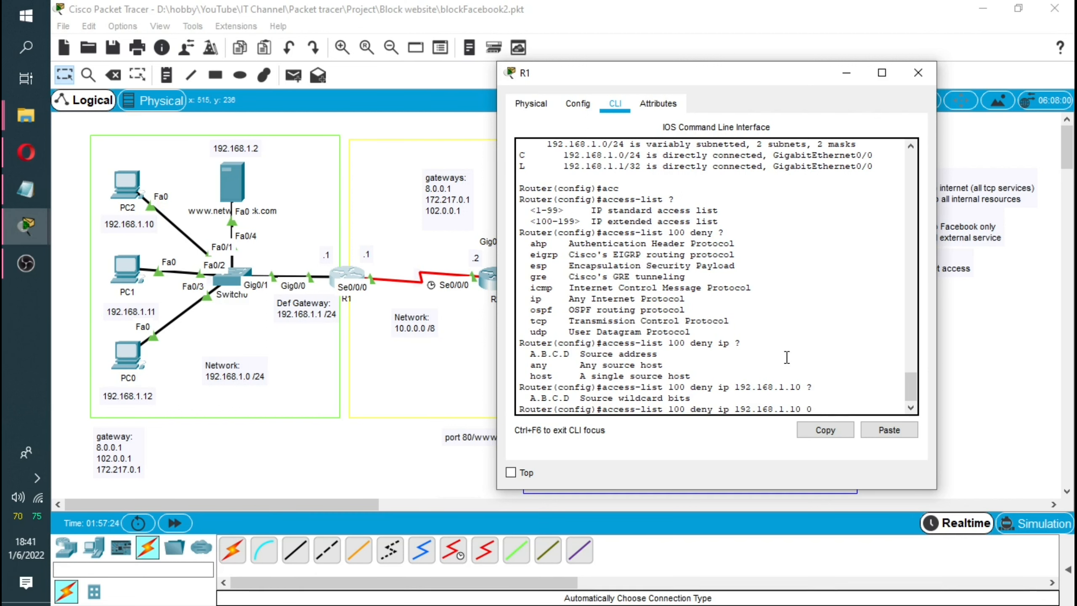
type(".0.0.0")
left_click_drag(849, 409, 805, 410)
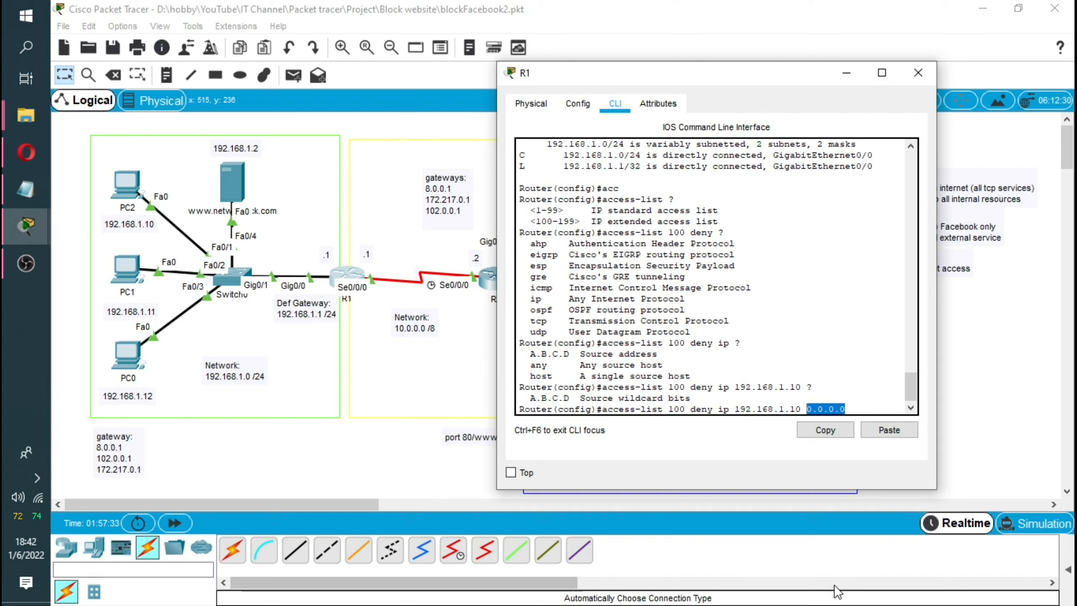
- Try 255.255.255.255 as the mask after source address 192.168.1.10, comparing it with the host part of the address
type("25")
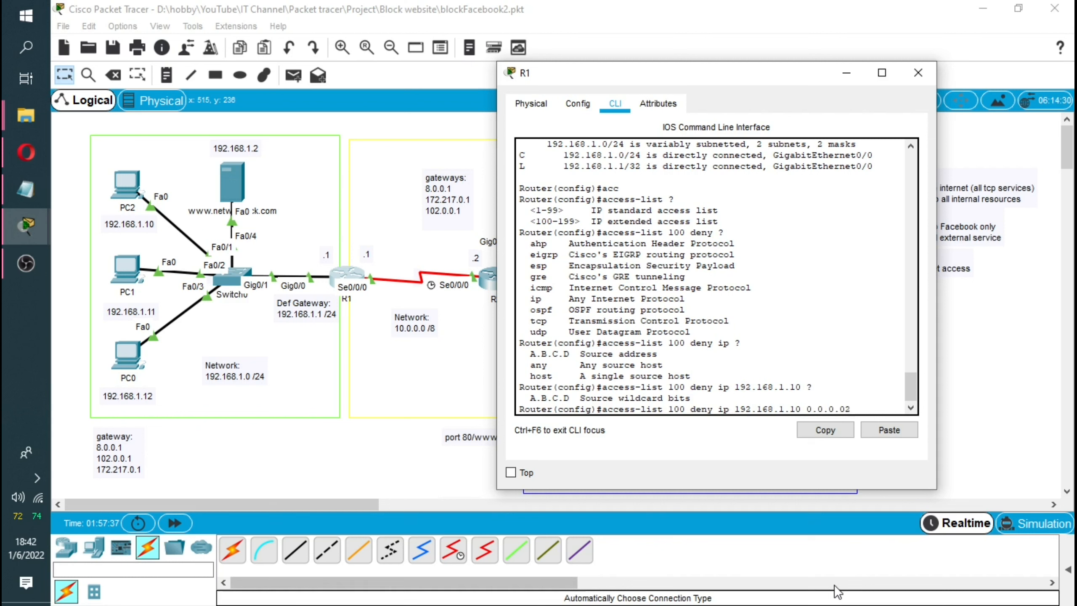
key("BackSpace")
key("BackSpace")
key("BackSpace")
type("255.255.255.255")
left_click_drag(802, 411, 789, 410)
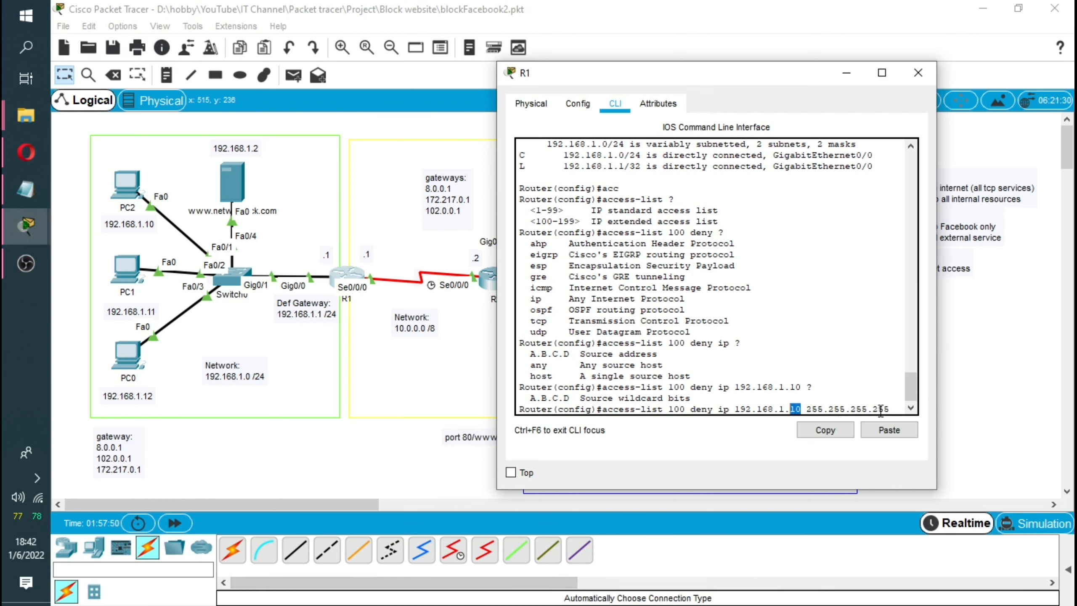
- Change the last octet of the source mask to 0, giving 255.255.255.0, and compare it with the local network
left_click_drag(892, 409, 876, 411)
type("0")
key("BackSpace")
key("BackSpace")
key("BackSpace")
type("0")
left_click_drag(806, 410, 879, 407)
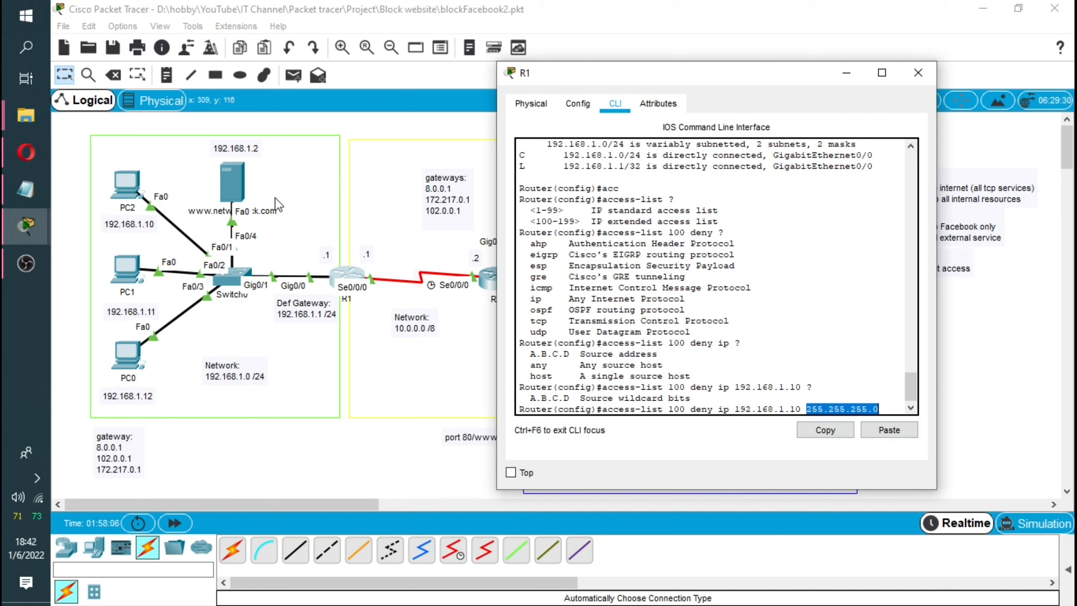
left_click(795, 399)
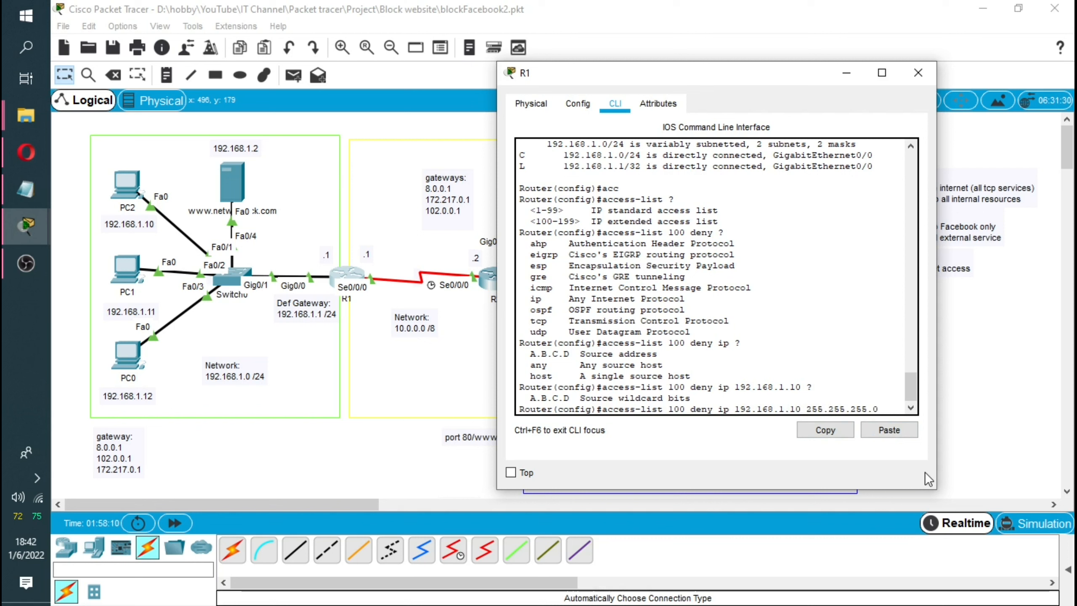
- Replace the subnet mask with source wildcard 0.0.0.0 and list the deny rule's destination options
key("BackSpace")
key("BackSpace")
key("BackSpace")
key("BackSpace")
key("BackSpace")
key("BackSpace")
key("BackSpace")
key("BackSpace")
key("BackSpace")
key("BackSpace")
key("BackSpace")
key("BackSpace")
key("BackSpace")
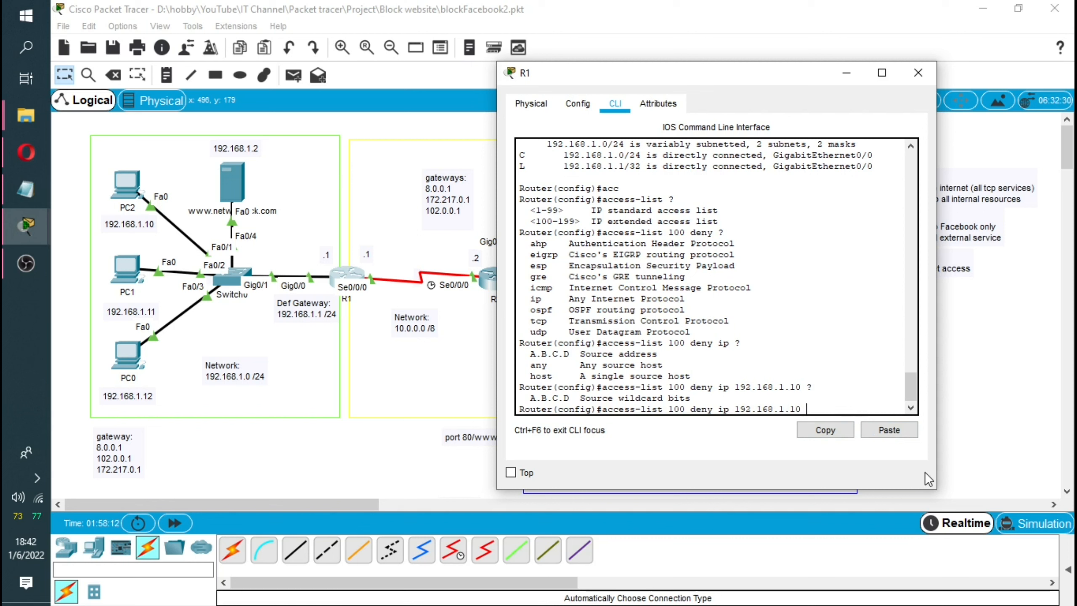
type("0.0.0.0")
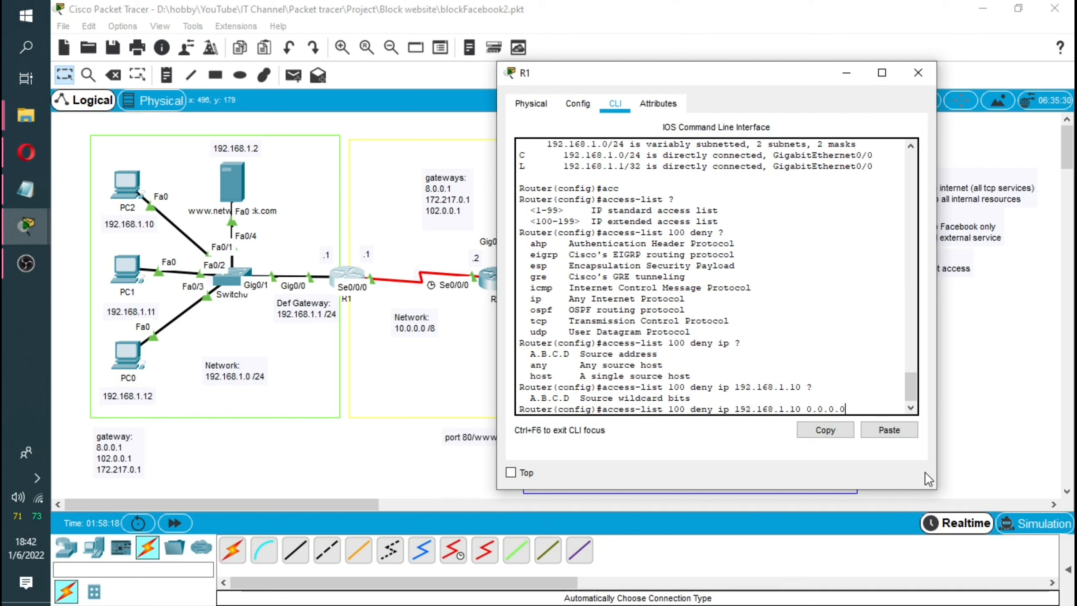
key("Left")
key("Left")
key("Left")
key("Left")
key("Left")
key("Left")
key("Left")
key("Left")
key("Left")
key("Left")
key("Left")
key("Left")
key("Left")
key("Left")
type("?")
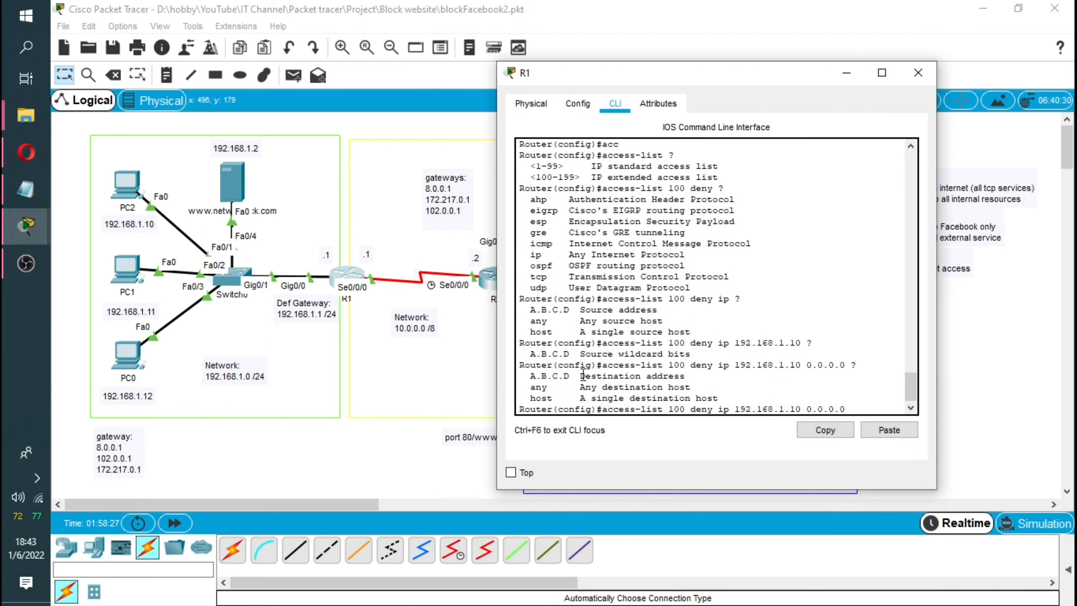
- Review the destination options against the topology, set the deny rule's destination to any, and submit the rule
left_click_drag(580, 375, 665, 374)
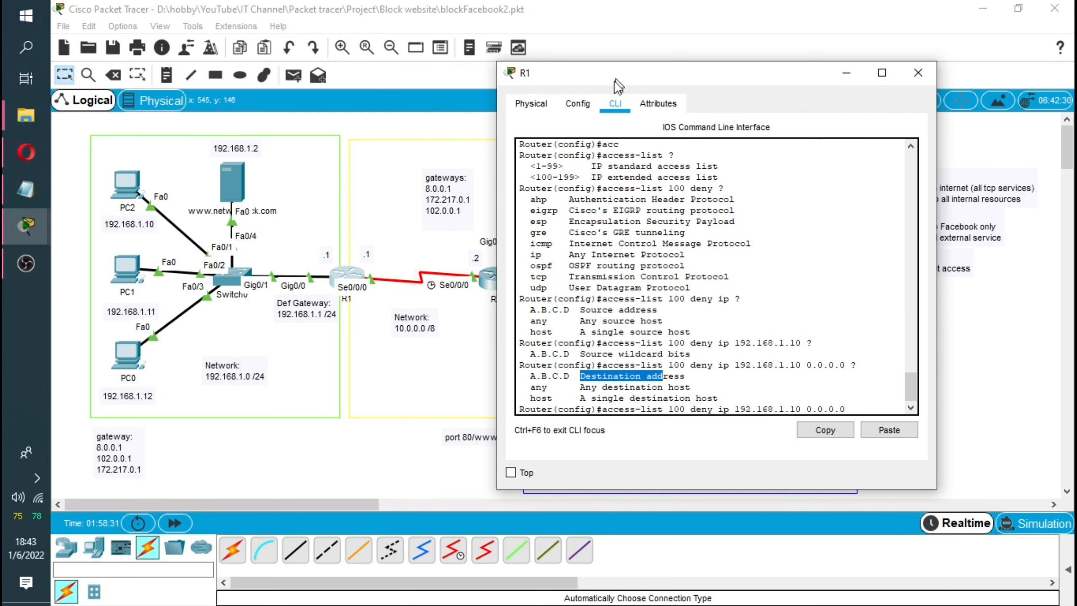
left_click_drag(606, 76, 252, 393)
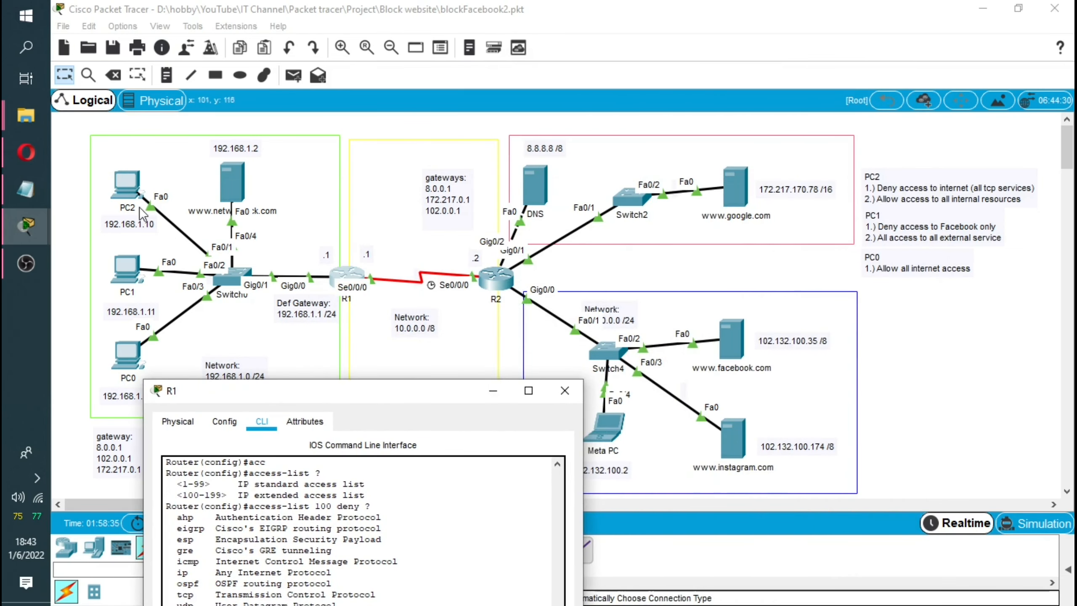
left_click_drag(429, 401, 782, 101)
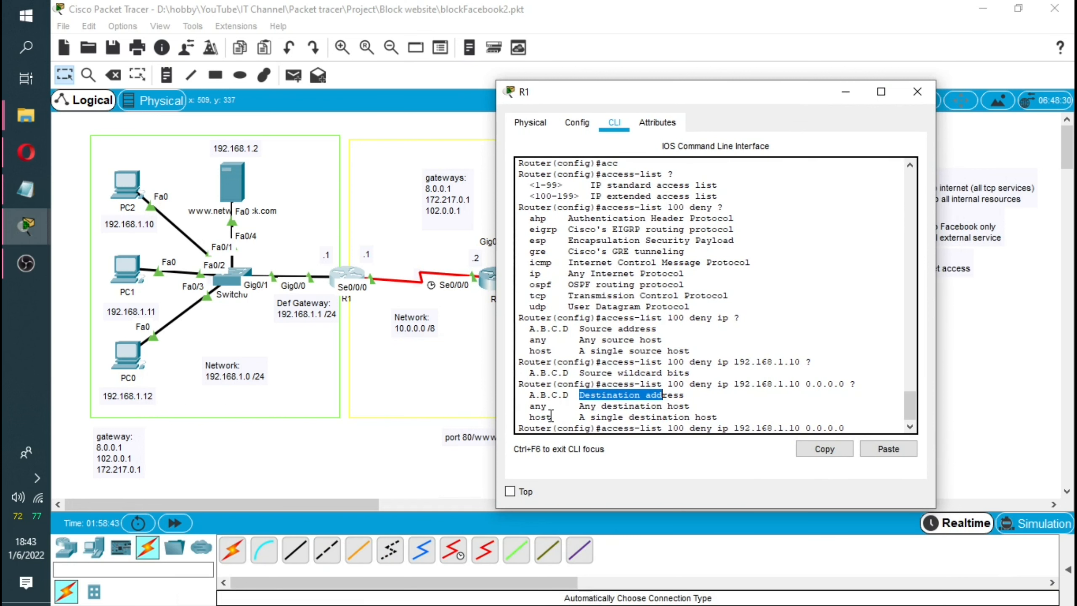
left_click(707, 409)
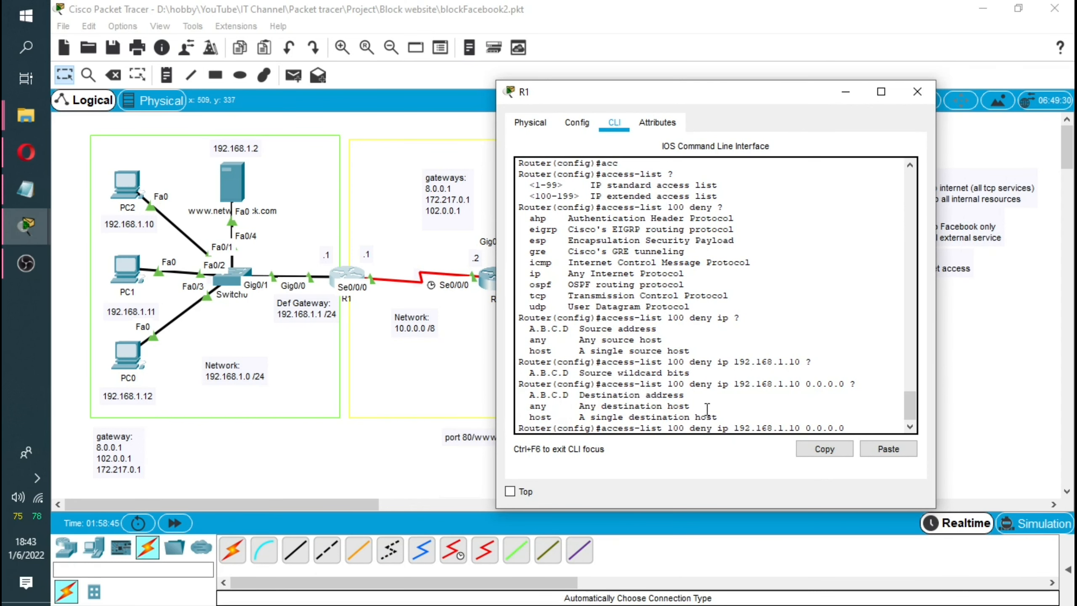
left_click_drag(706, 410, 530, 408)
left_click(863, 428)
type("any")
key("Return")
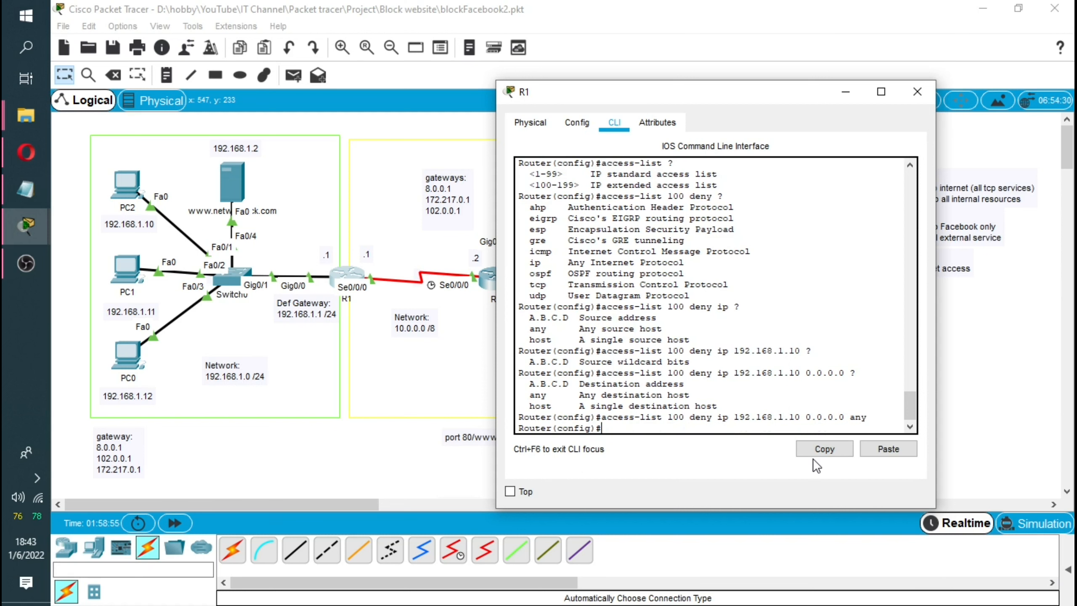
- Display R1's access lists and compare the action, source host and destination in list 100 with the entered rule
type("do s")
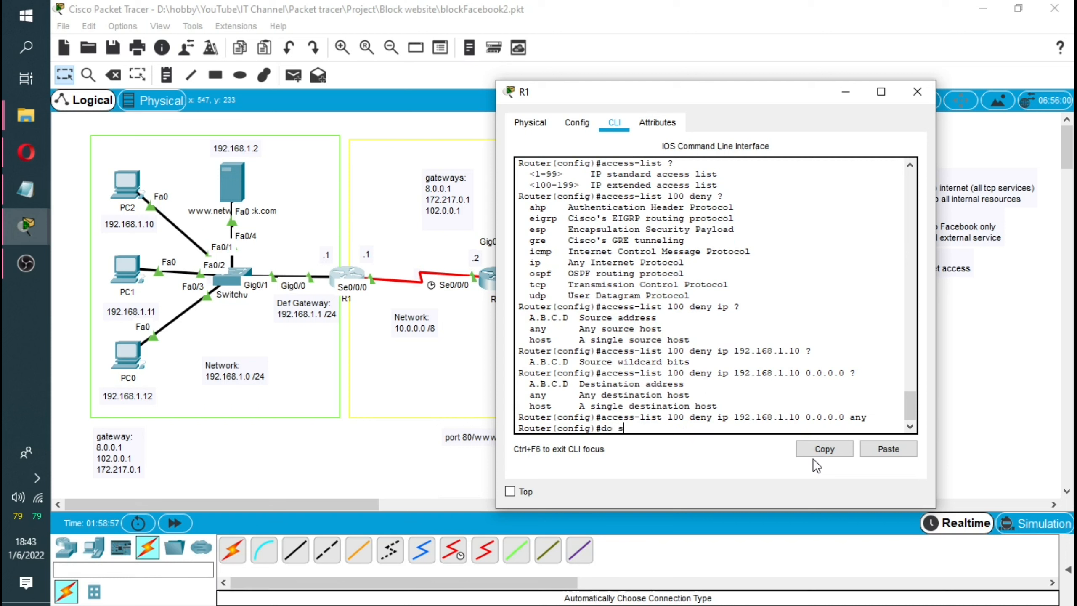
type("how acc")
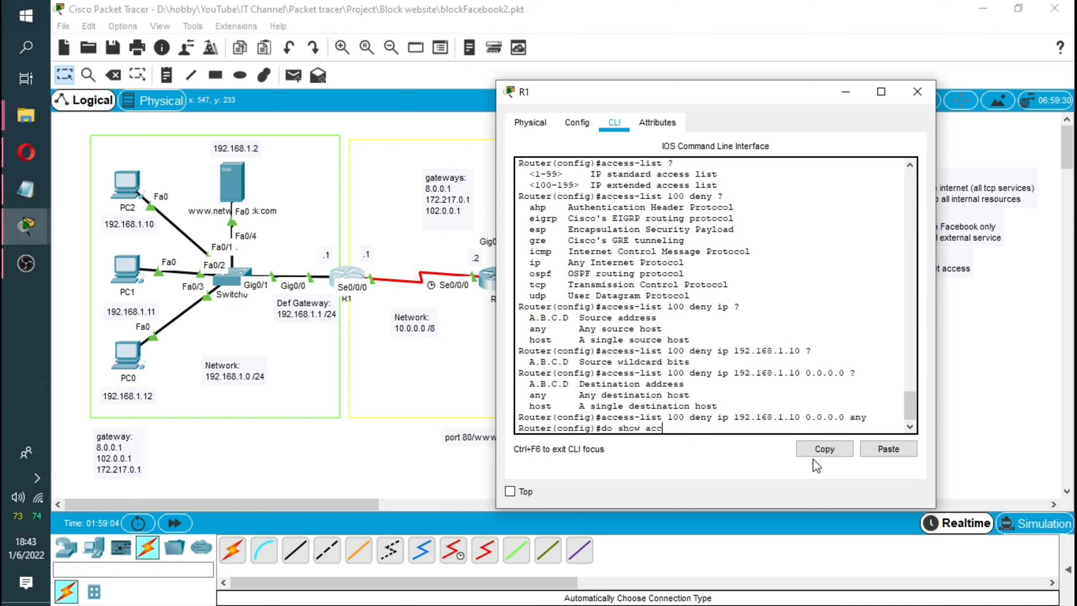
key("Return")
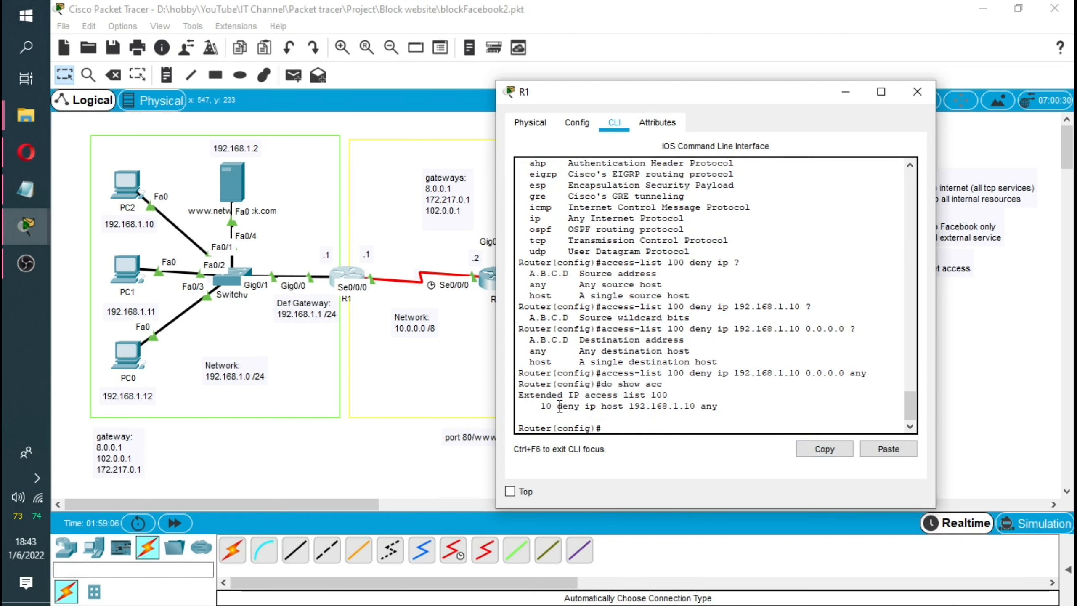
left_click_drag(558, 406, 585, 407)
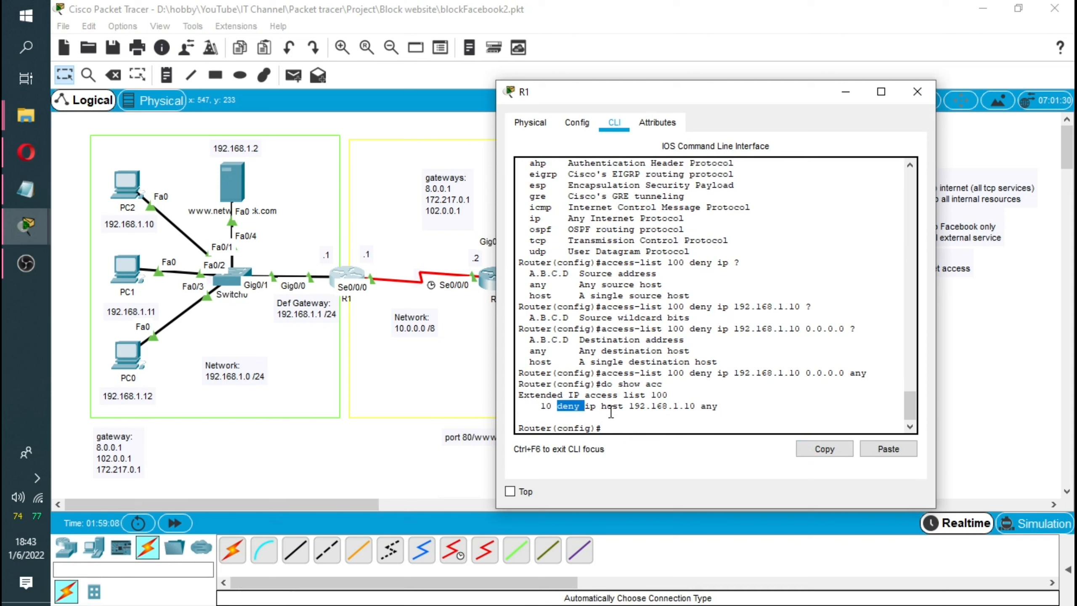
left_click_drag(839, 372, 735, 372)
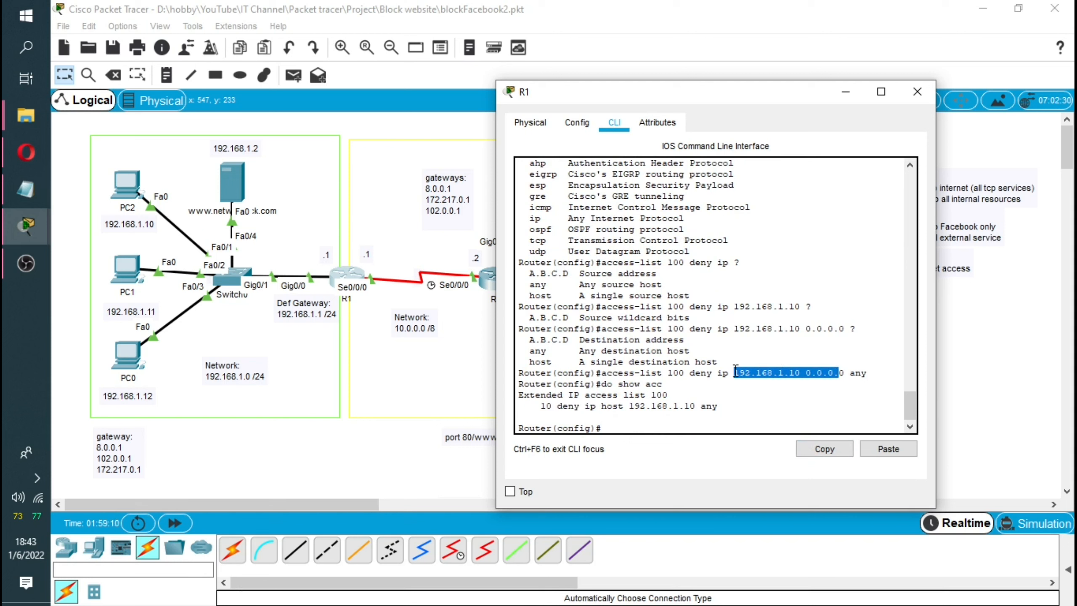
mouse_move(598, 406)
left_mouse_down()
mouse_move(687, 406)
mouse_move(618, 406)
left_mouse_up()
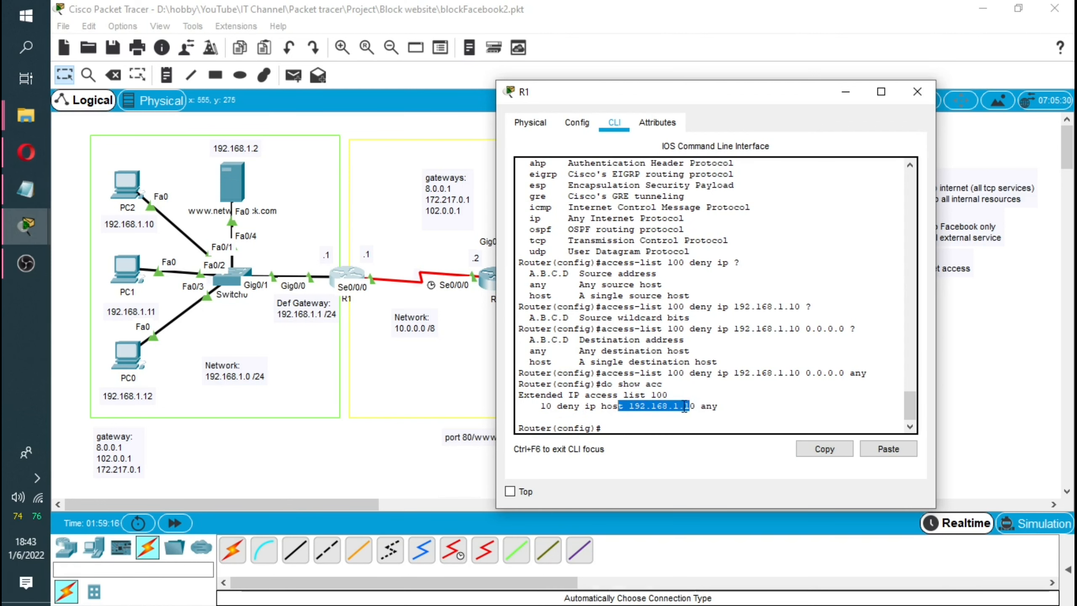
double_click(705, 406)
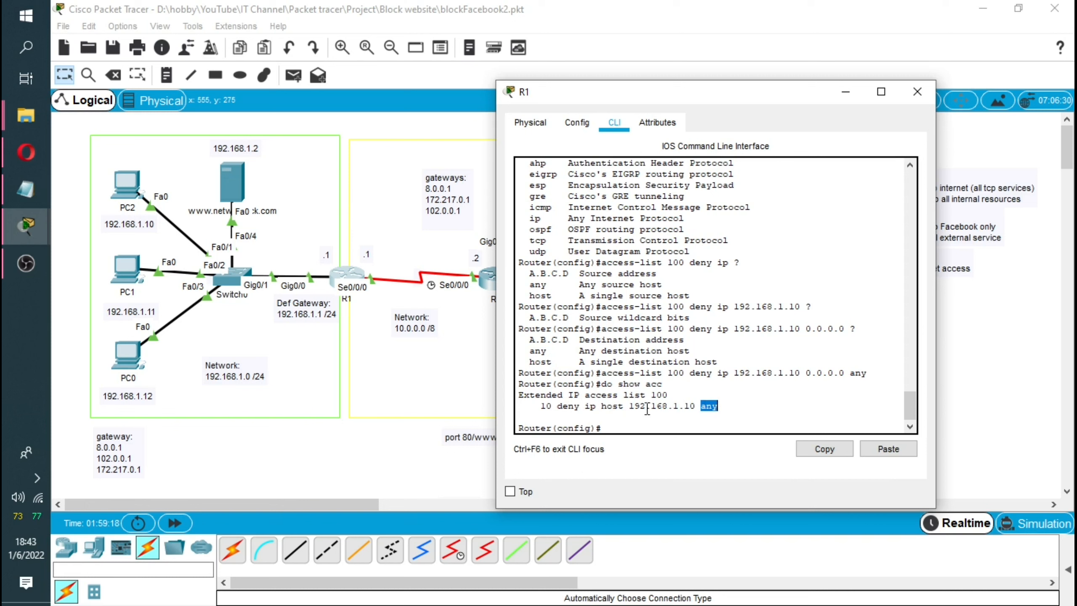
left_click_drag(629, 406, 715, 406)
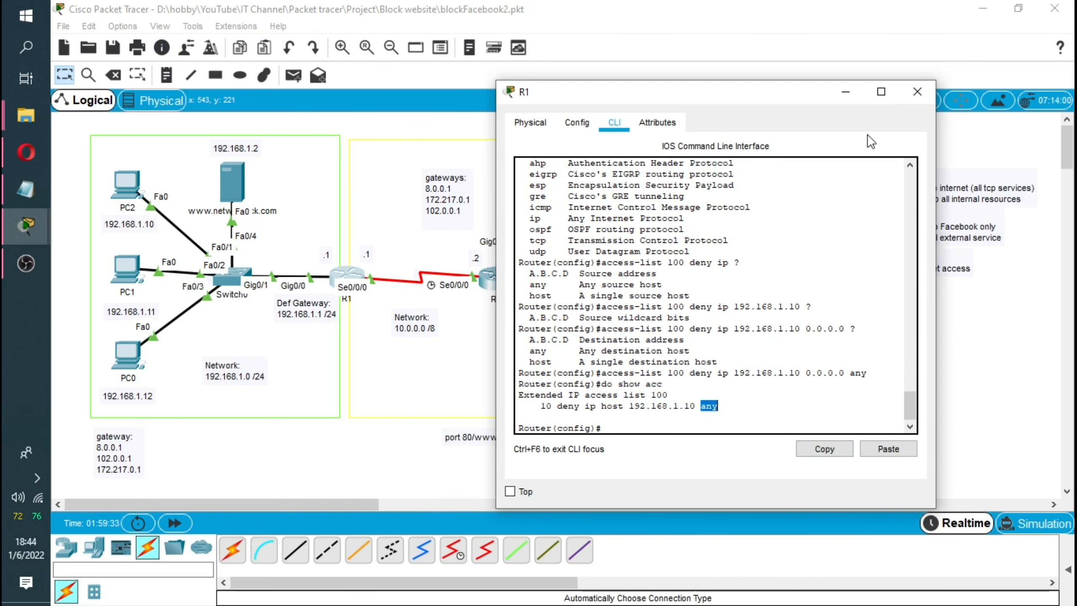
left_click(631, 427)
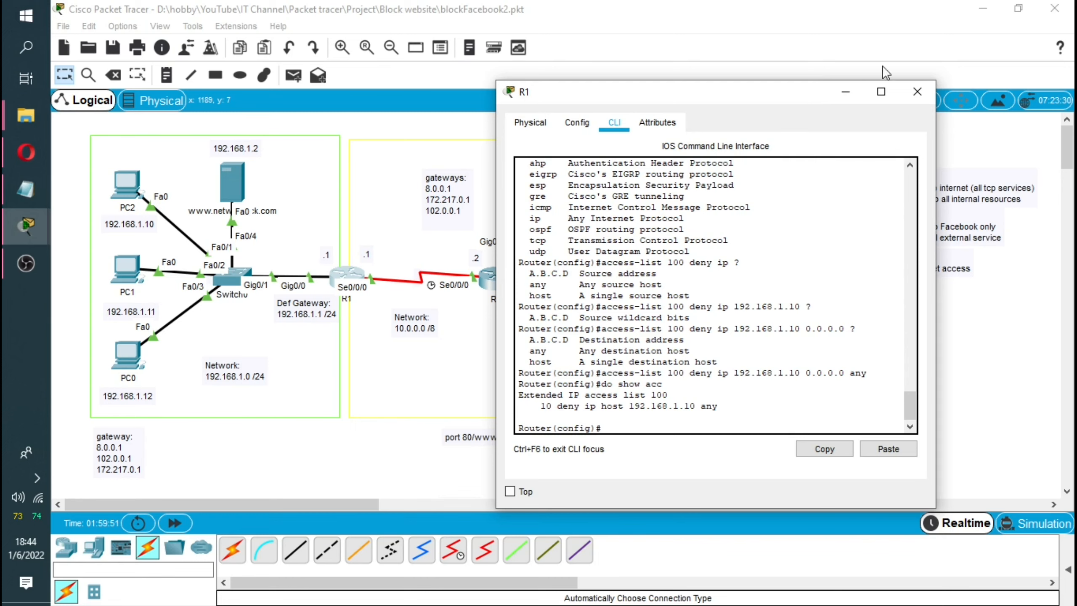
- Set R1's console aside and review the topology against PC1's access requirements
left_click_drag(786, 93, 666, 247)
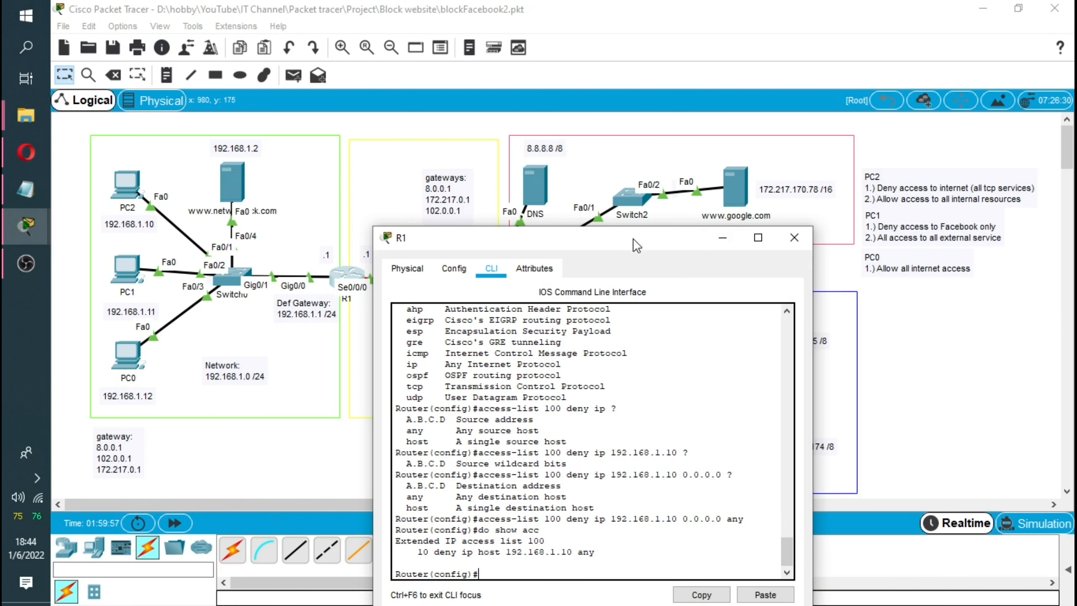
left_click(722, 237)
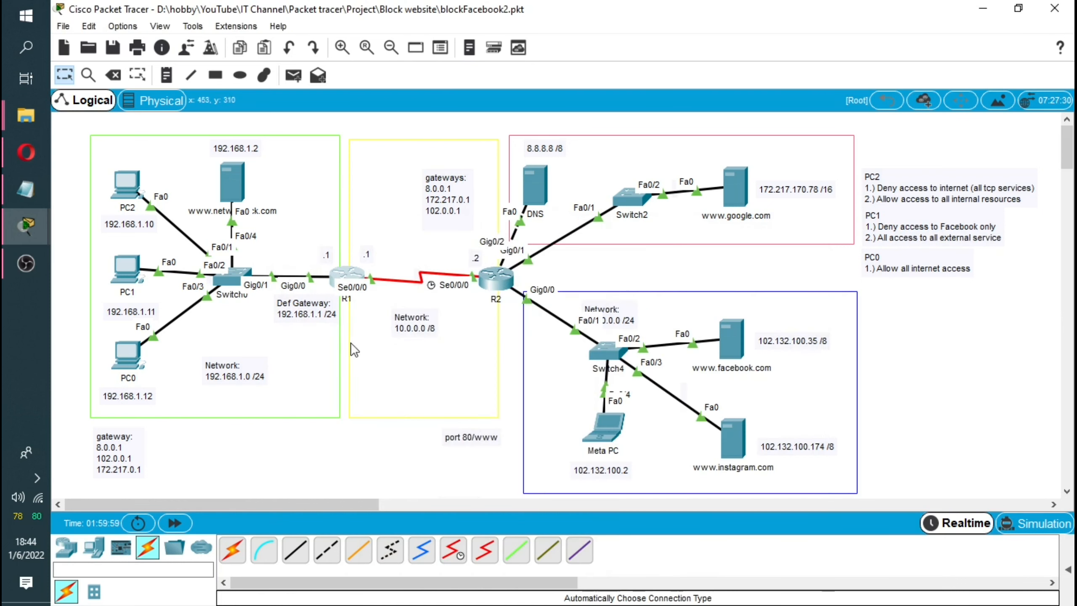
left_click(126, 275)
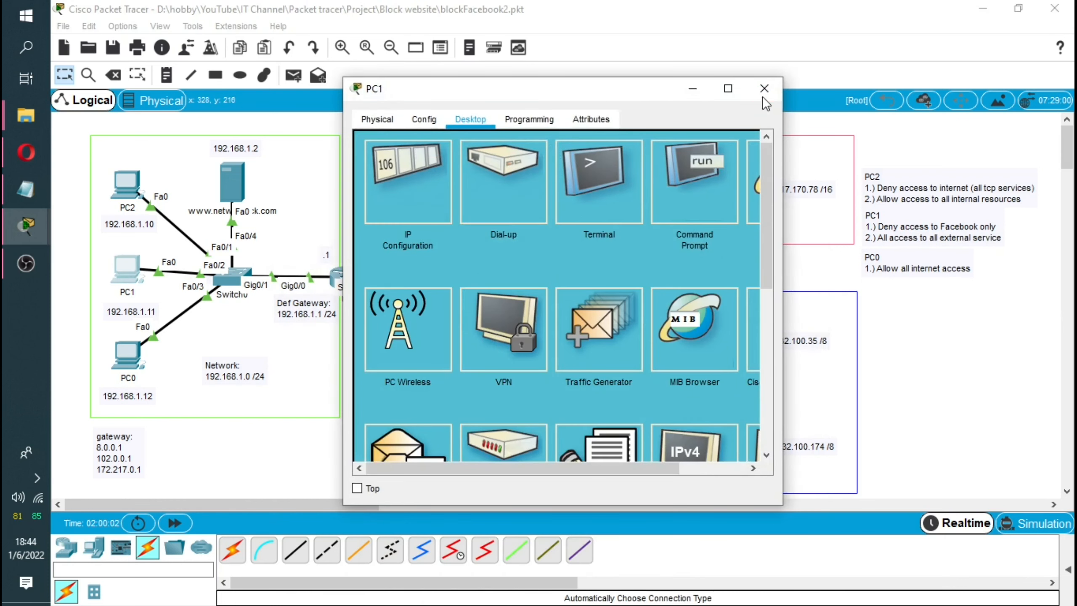
left_click(763, 93)
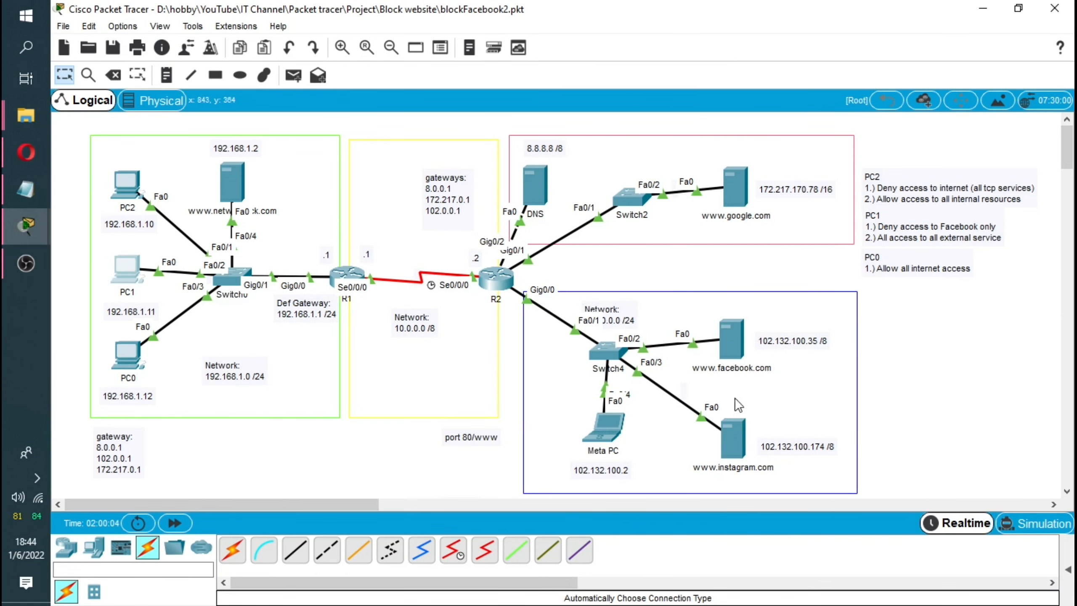
left_click(127, 274)
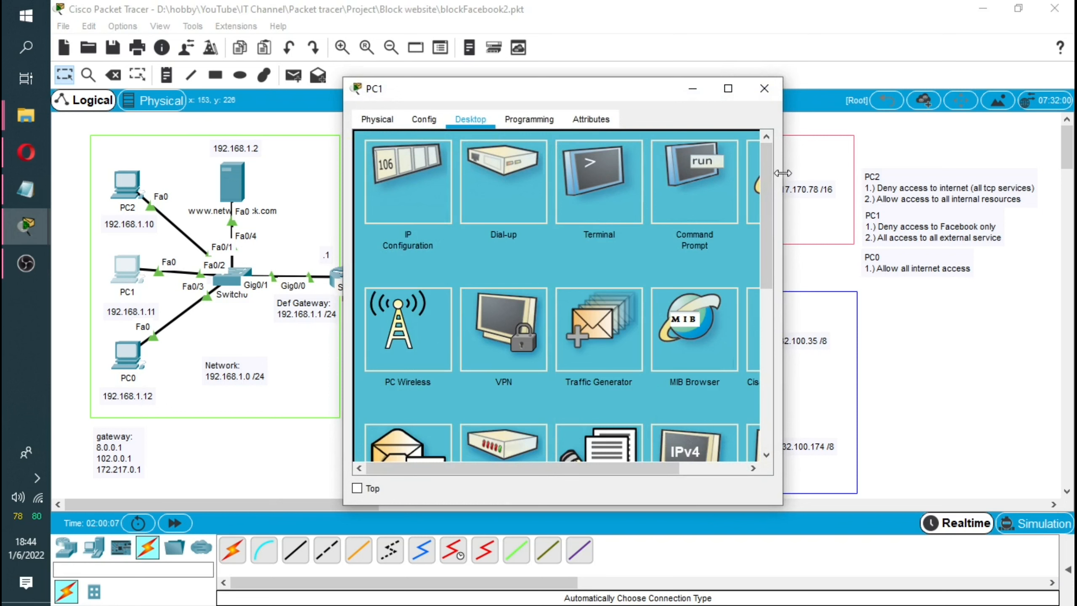
left_click_drag(782, 174, 825, 182)
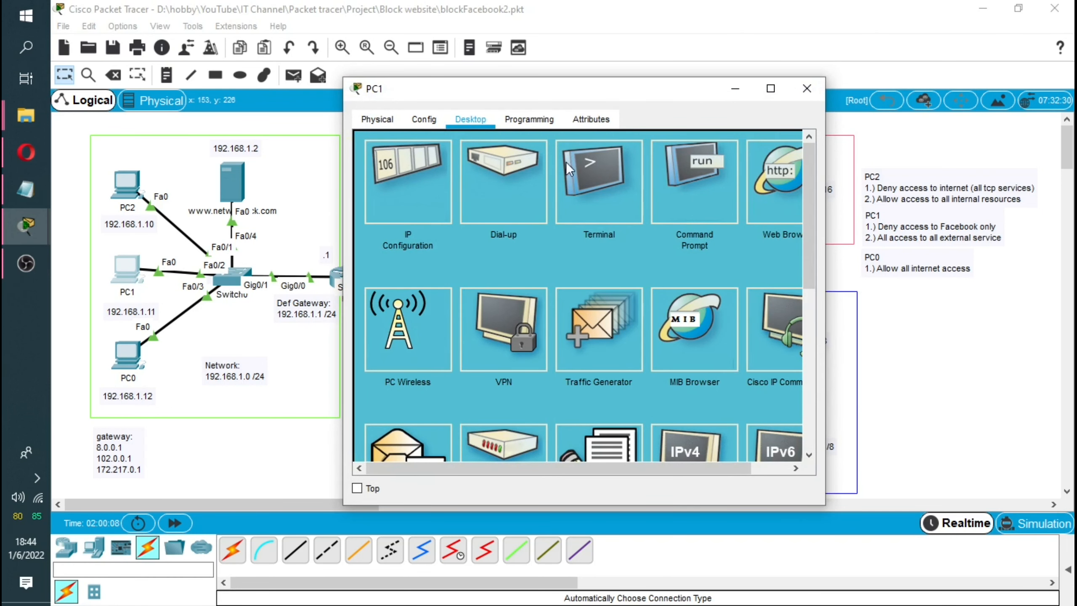
left_click(509, 162)
type("www.facebook")
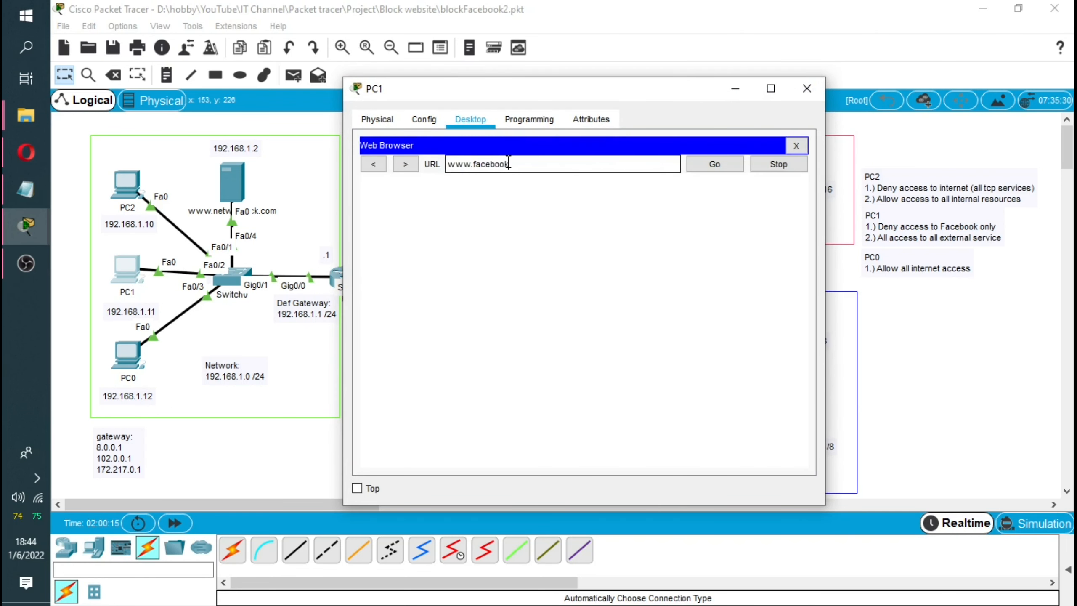
type(".com")
key("Return")
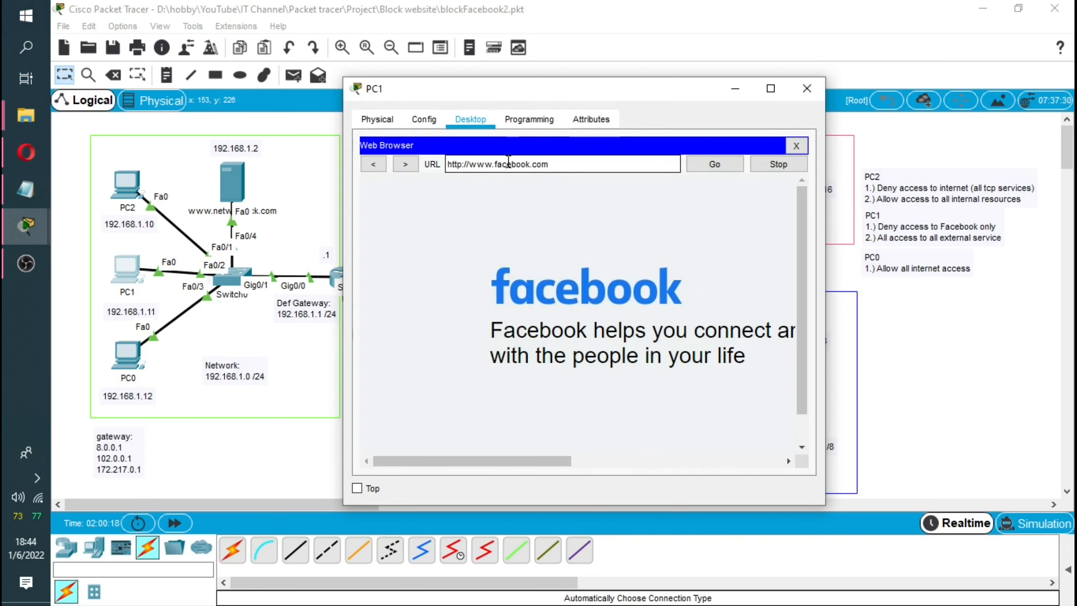
left_click(771, 89)
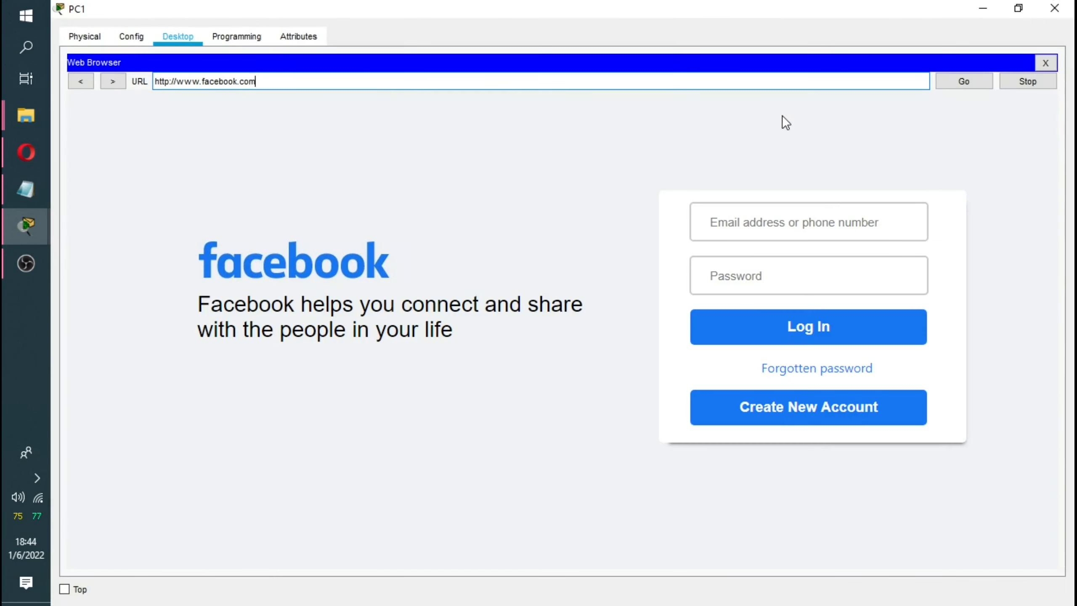
left_click(1046, 63)
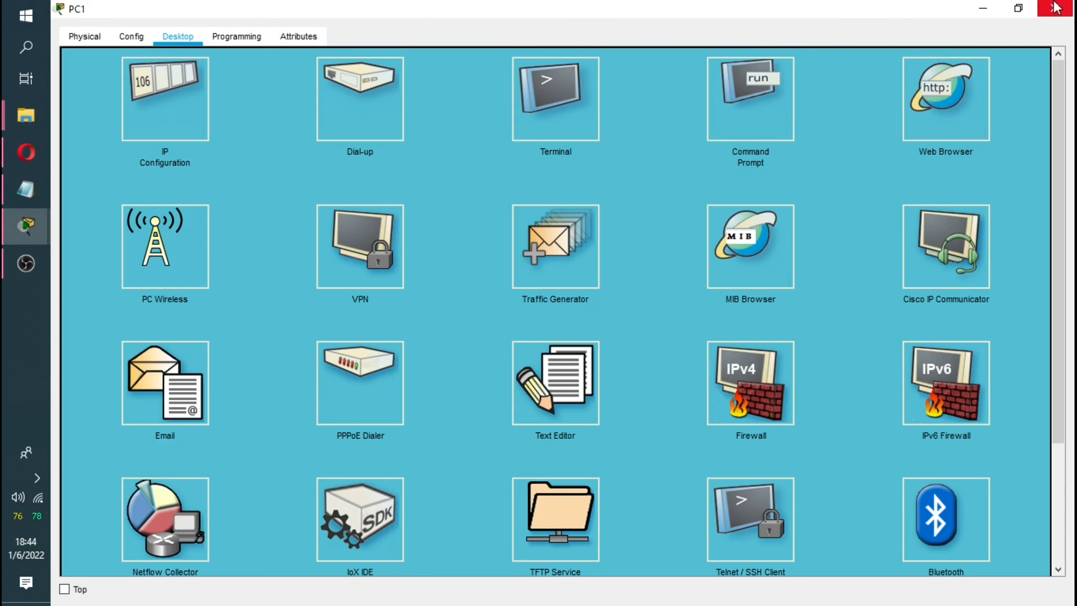
left_click(1053, 9)
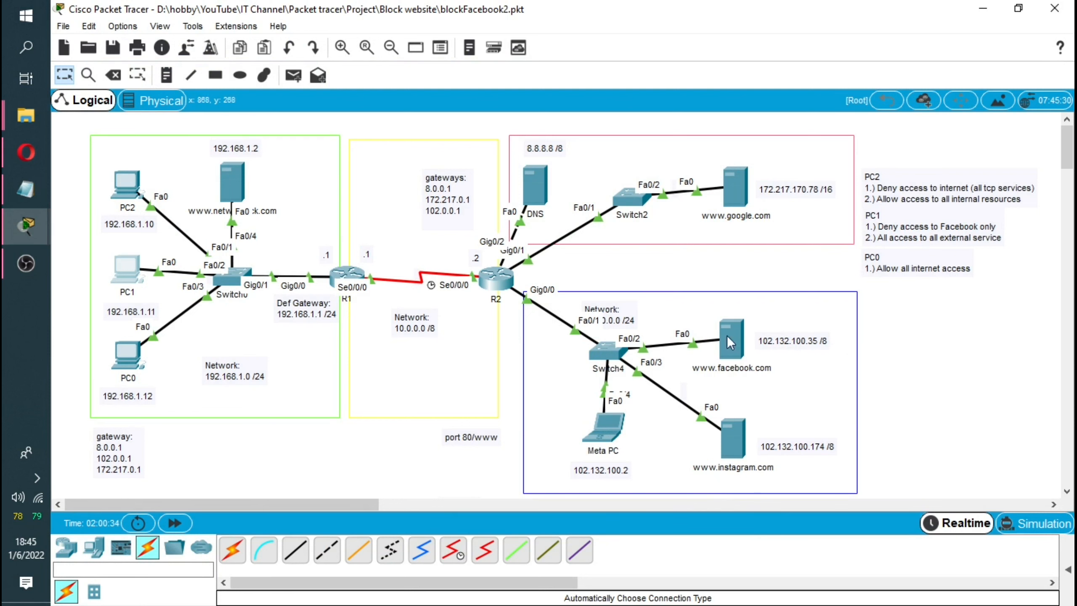
- Ping the Facebook server at 102.132.100.35 from PC1's command prompt, and close PC1
left_click(127, 264)
left_click(616, 205)
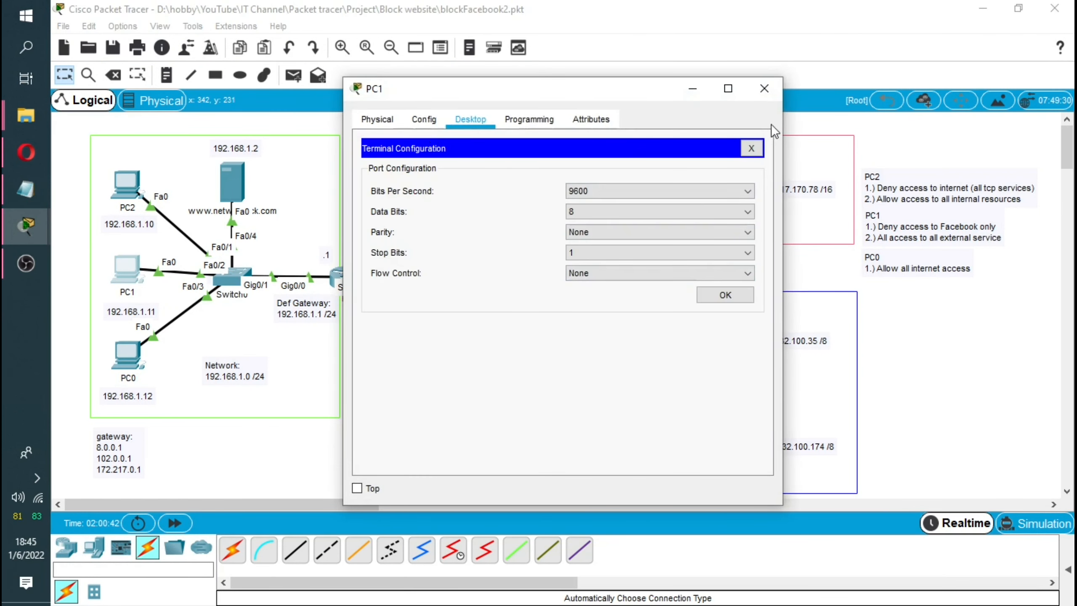
left_click(751, 148)
left_click(702, 178)
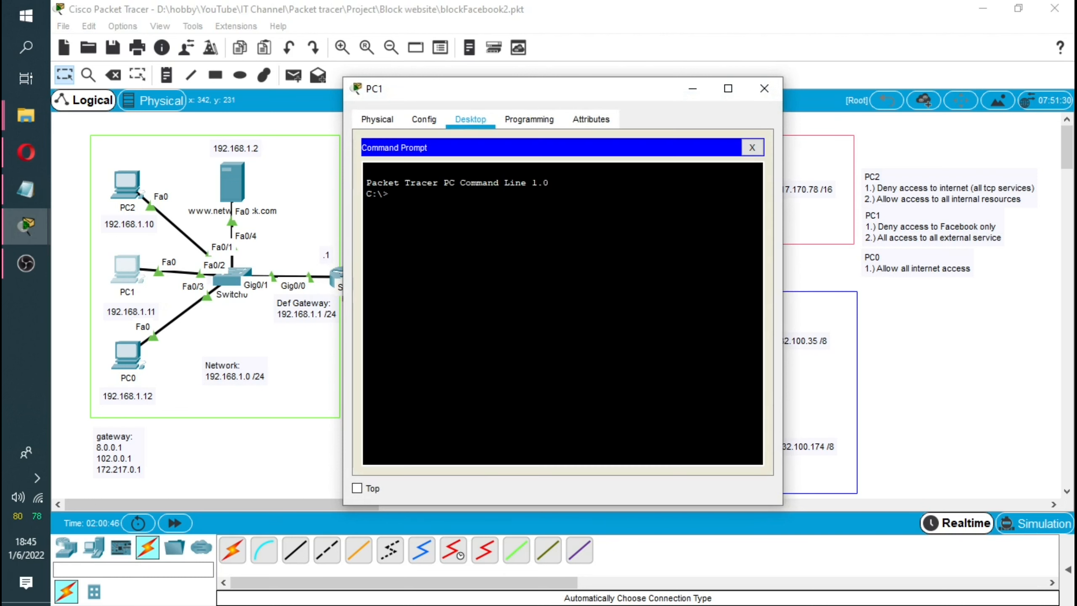
type("ping 19")
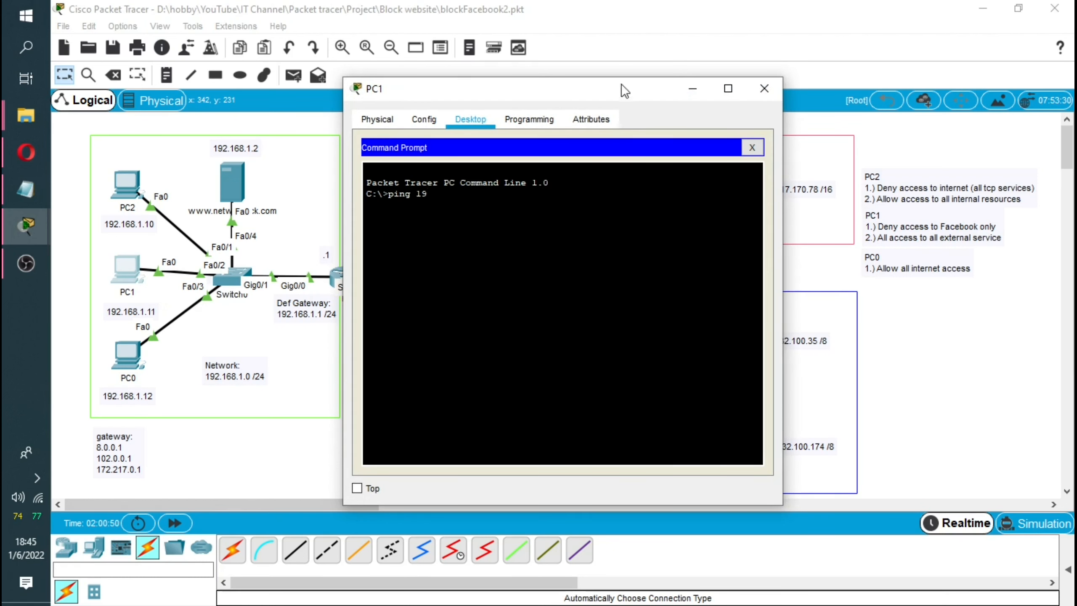
left_click_drag(608, 94, 444, 96)
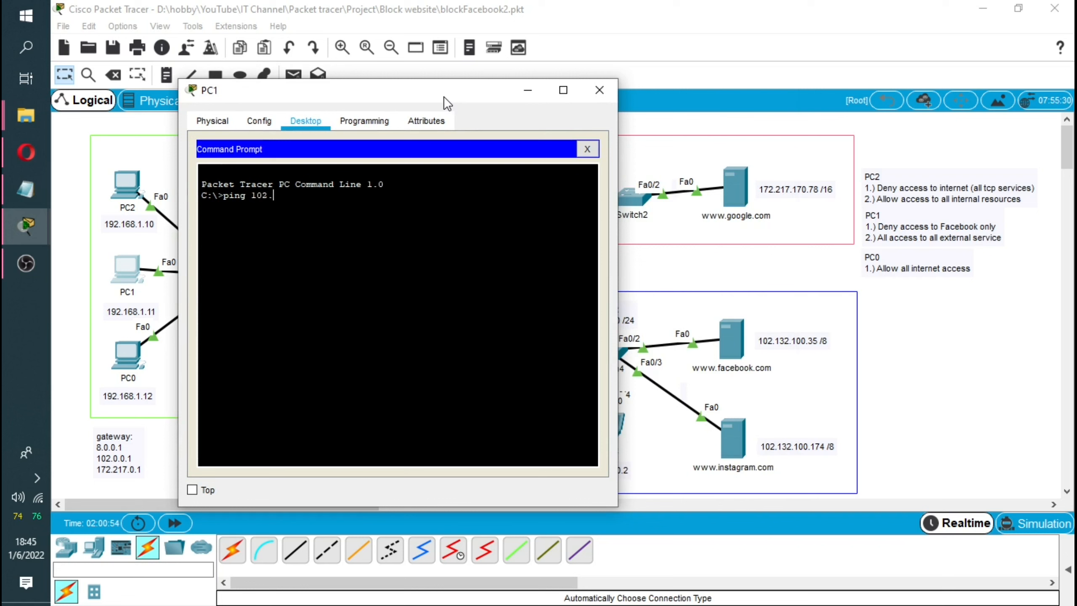
type("2.")
type(".32.100.35")
key("Return")
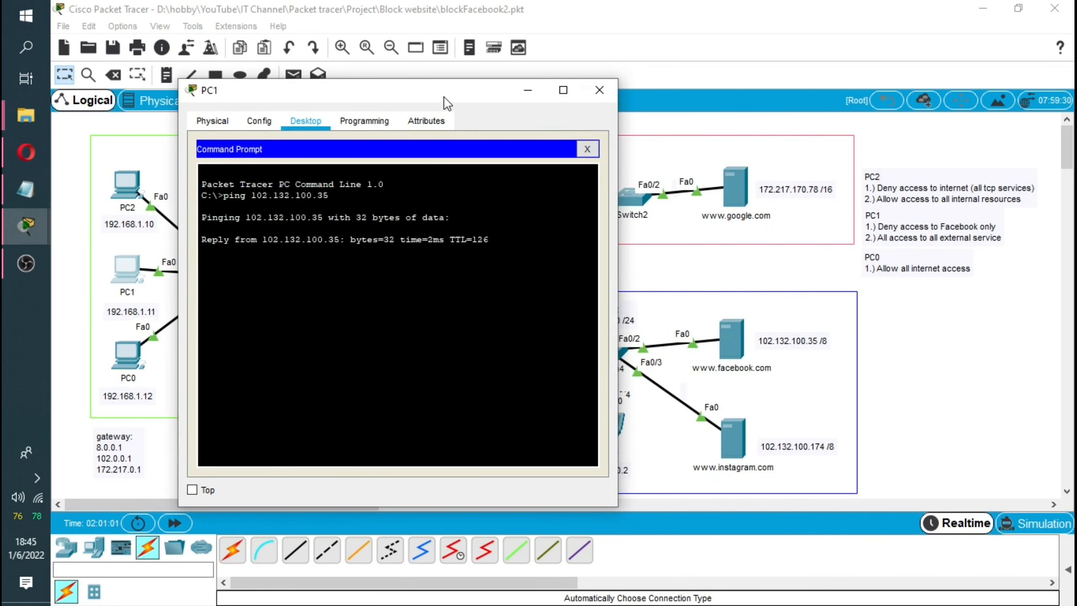
left_click(600, 90)
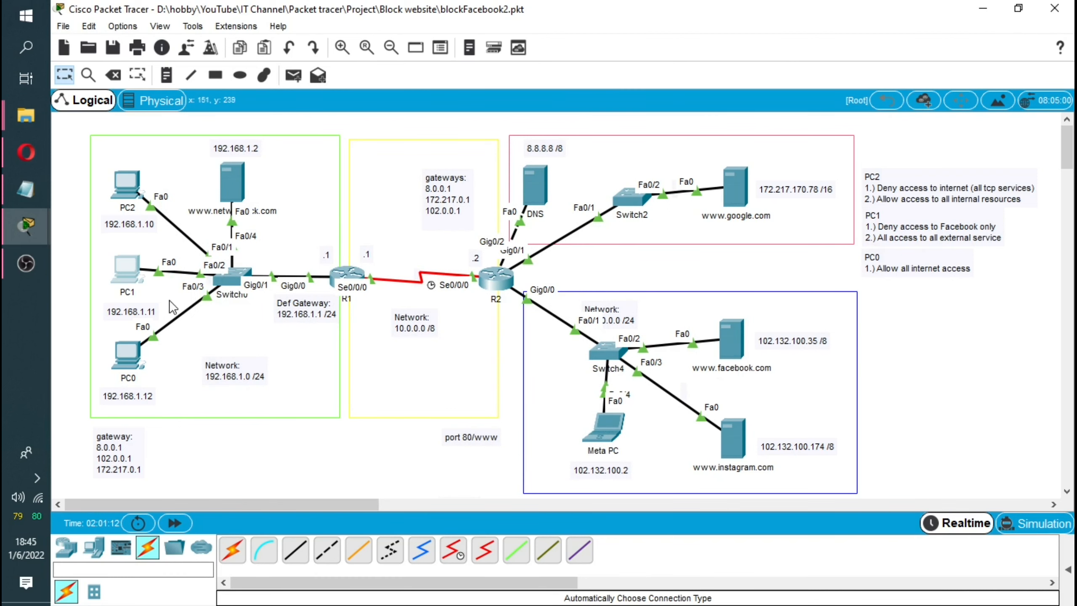
- Return to R1's console, start a new access-list 100 deny rule in configuration mode, and list its protocol options
left_click(347, 275)
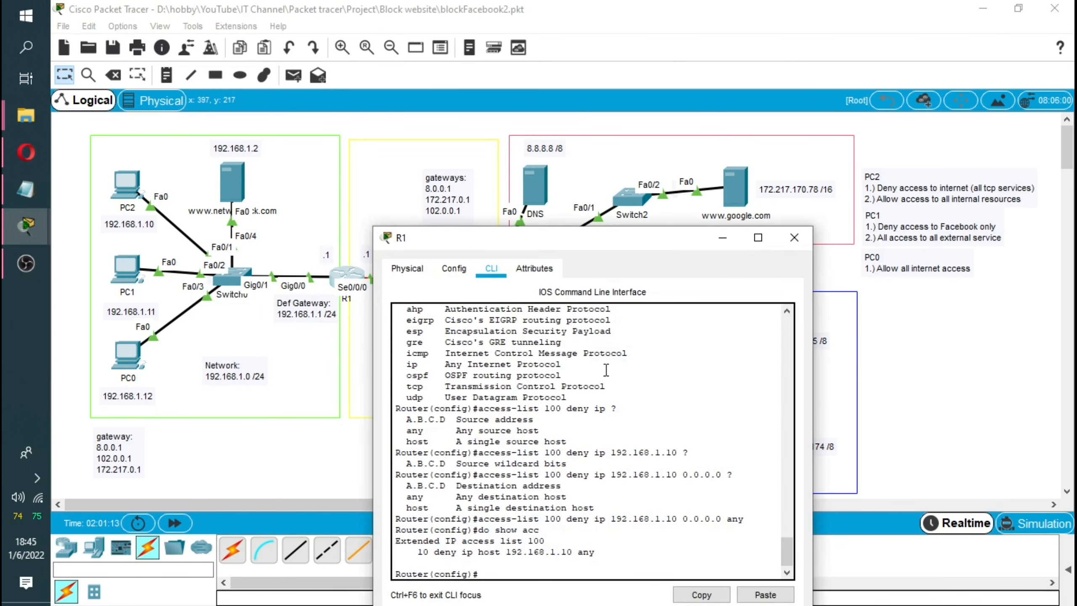
left_click_drag(597, 232, 639, 85)
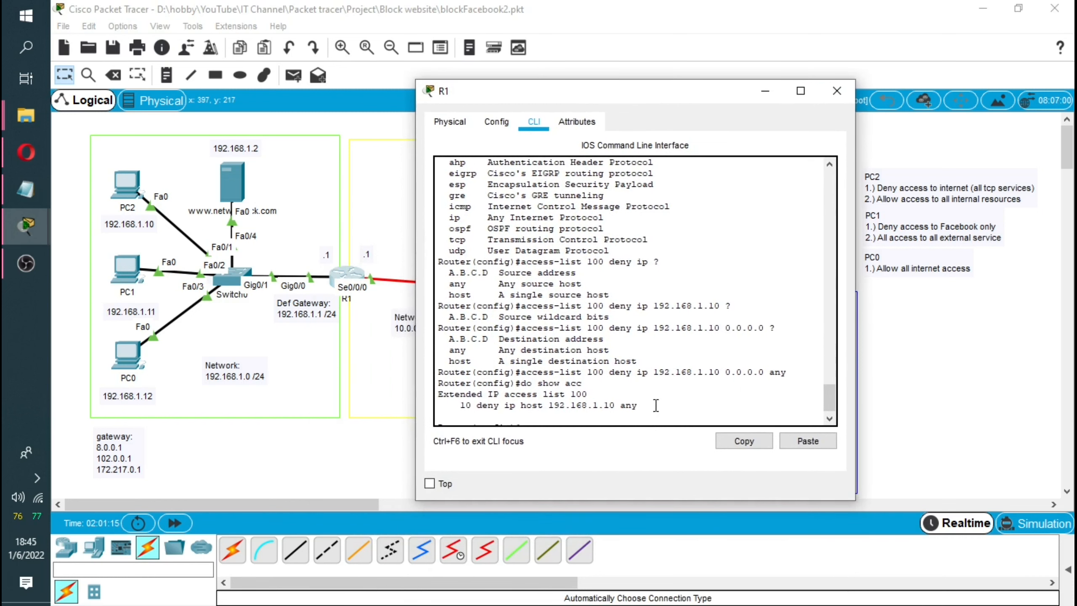
left_click(657, 407)
key("Up")
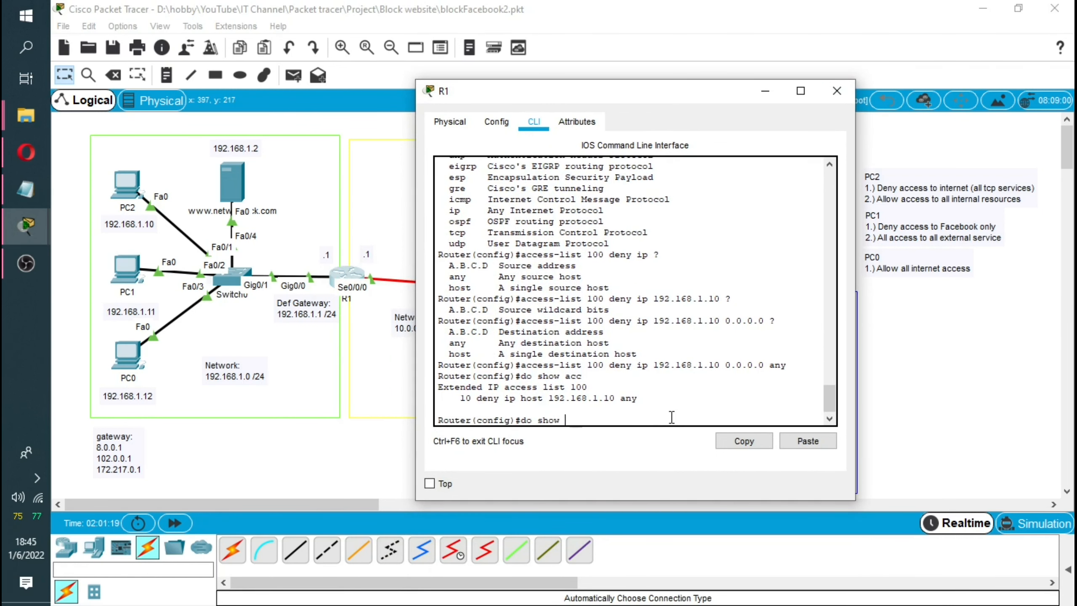
key("BackSpace")
key("BackSpace")
key("BackSpace")
key("BackSpace")
key("BackSpace")
key("BackSpace")
key("BackSpace")
key("BackSpace")
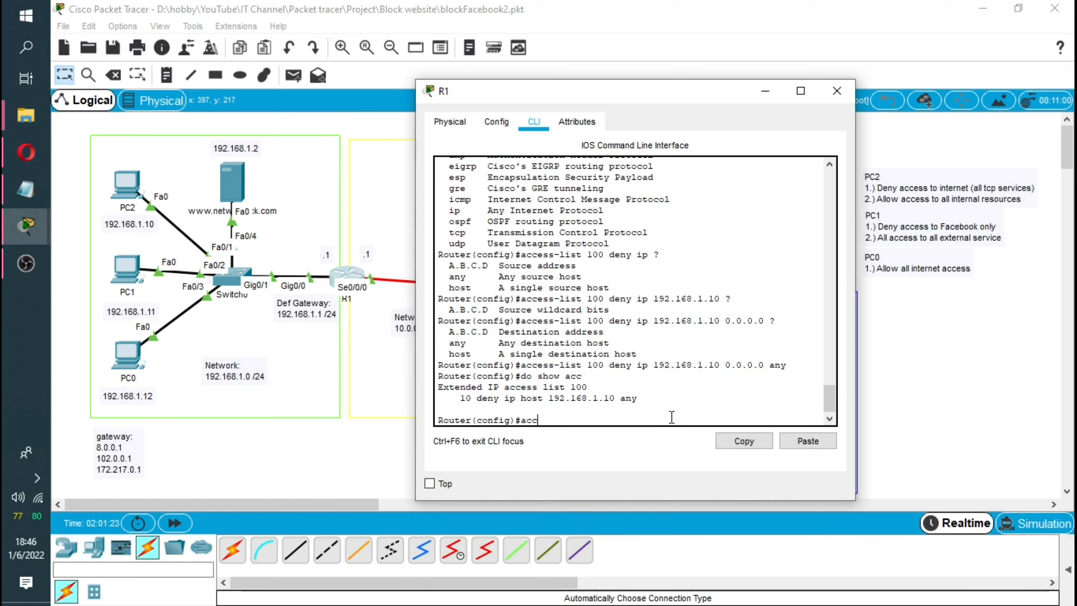
key("Tab")
type("100")
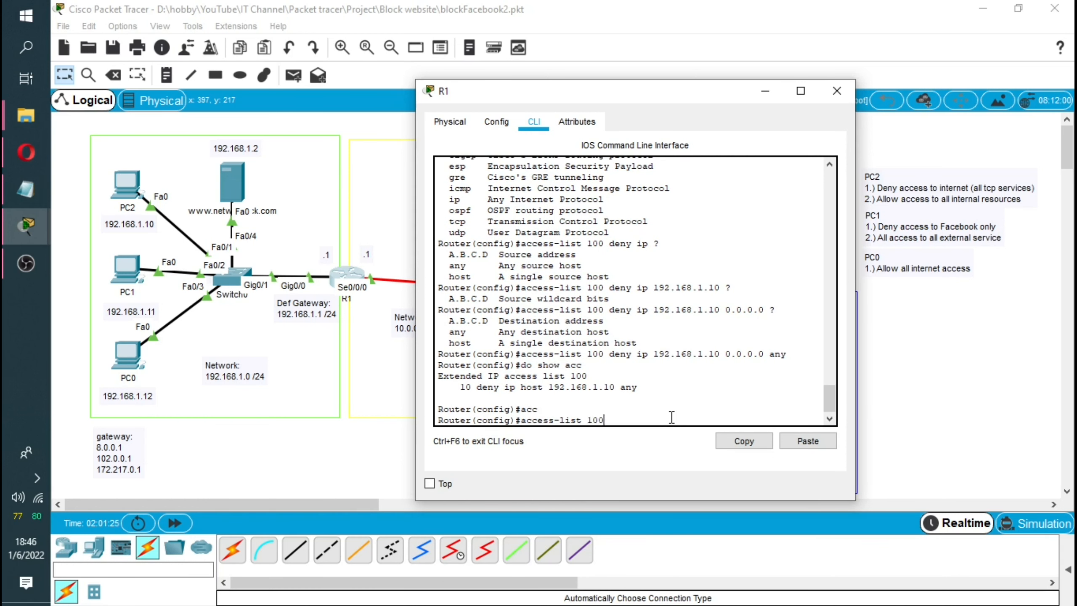
type(" deny ?")
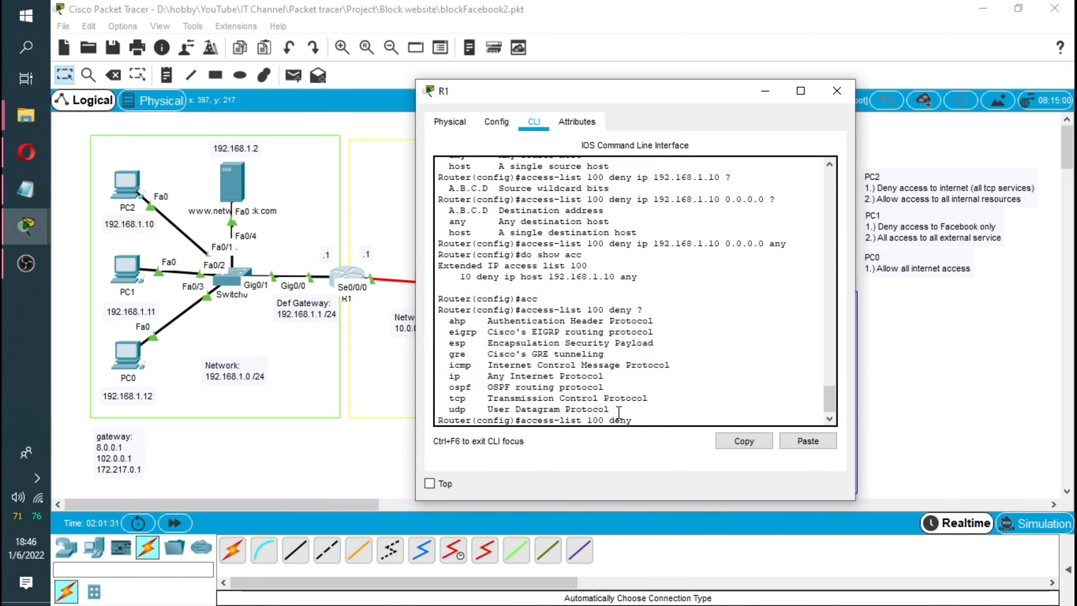
- Compare the ip, ospf and tcp protocol options with the access requirements beside the topology
left_click_drag(702, 98, 482, 97)
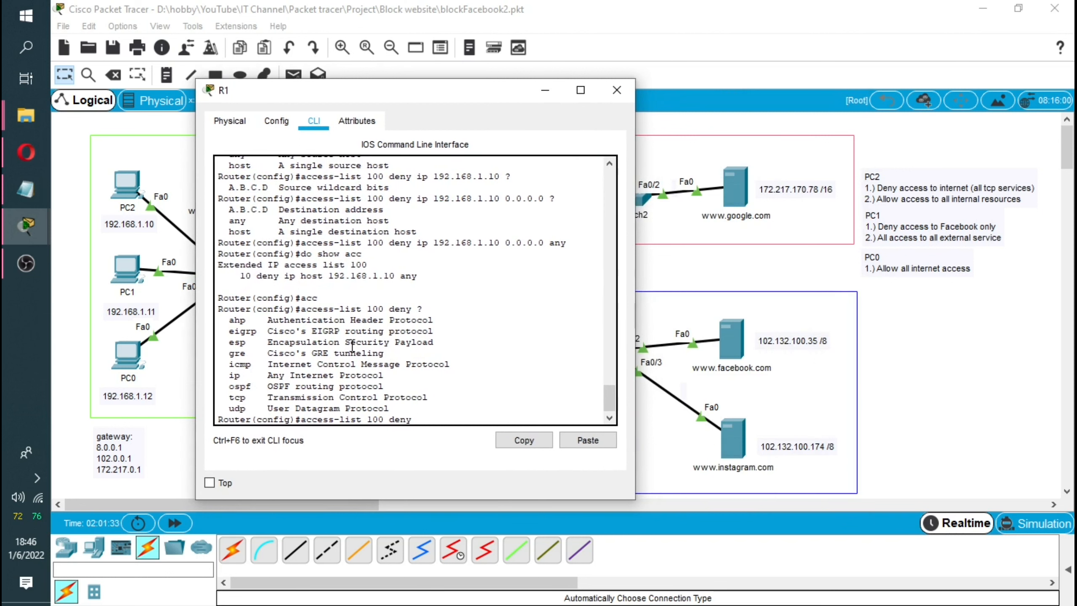
left_click_drag(386, 375, 208, 377)
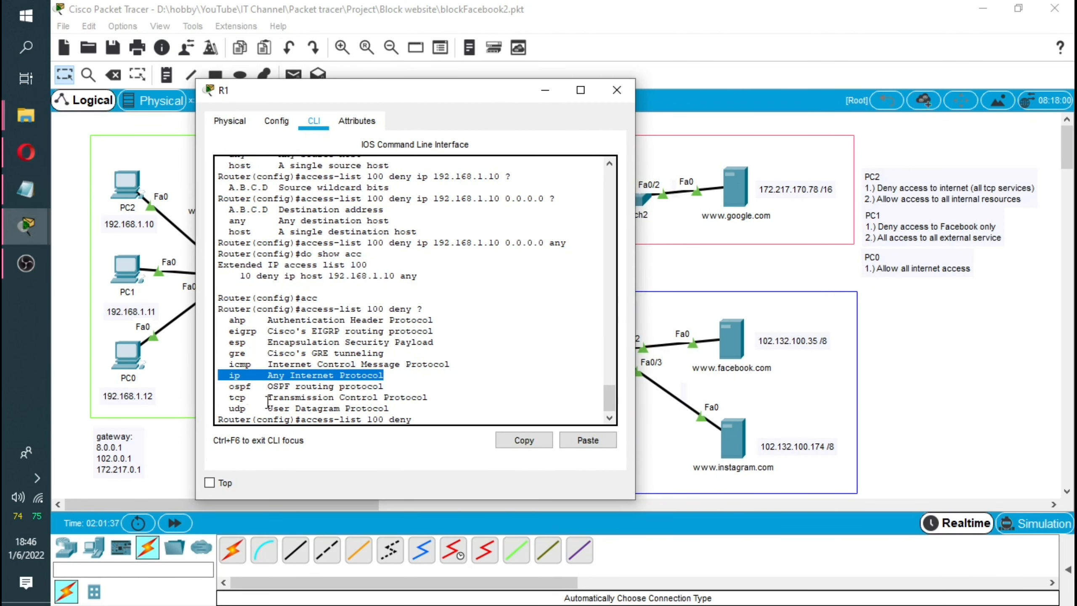
left_click_drag(428, 390, 303, 391)
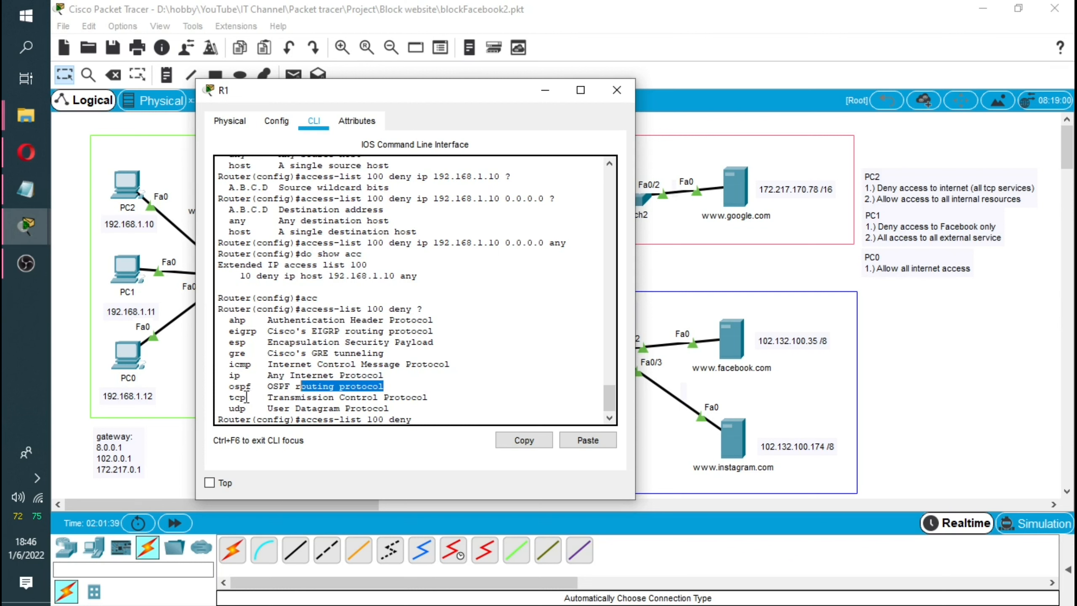
left_click_drag(225, 398, 452, 396)
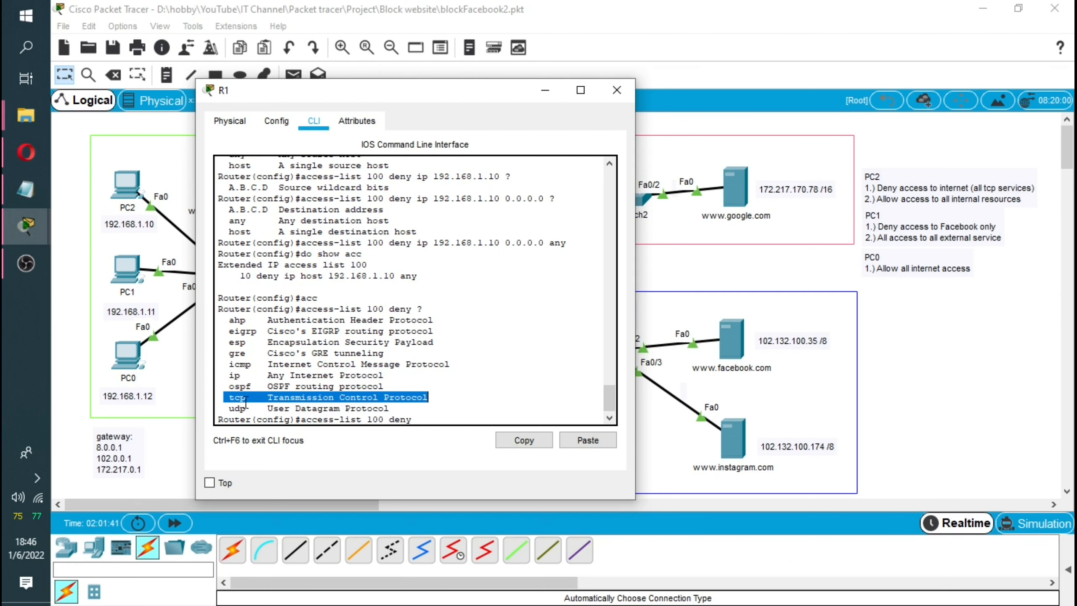
left_click_drag(350, 99, 398, 98)
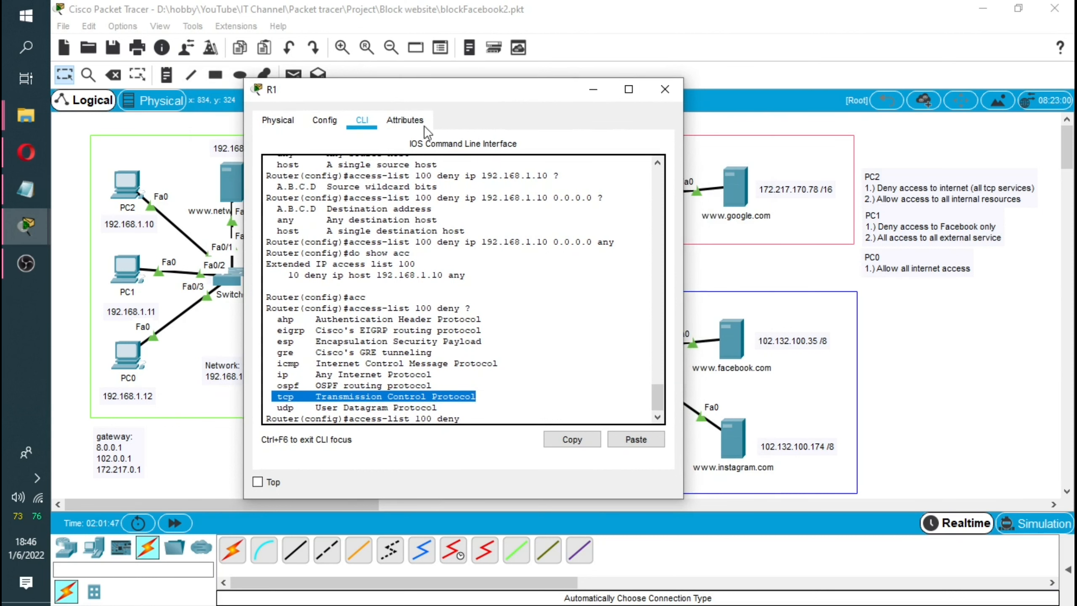
- Set the new deny rule's protocol to tcp, list its source options, and review the address and any-host choices
left_click(474, 418)
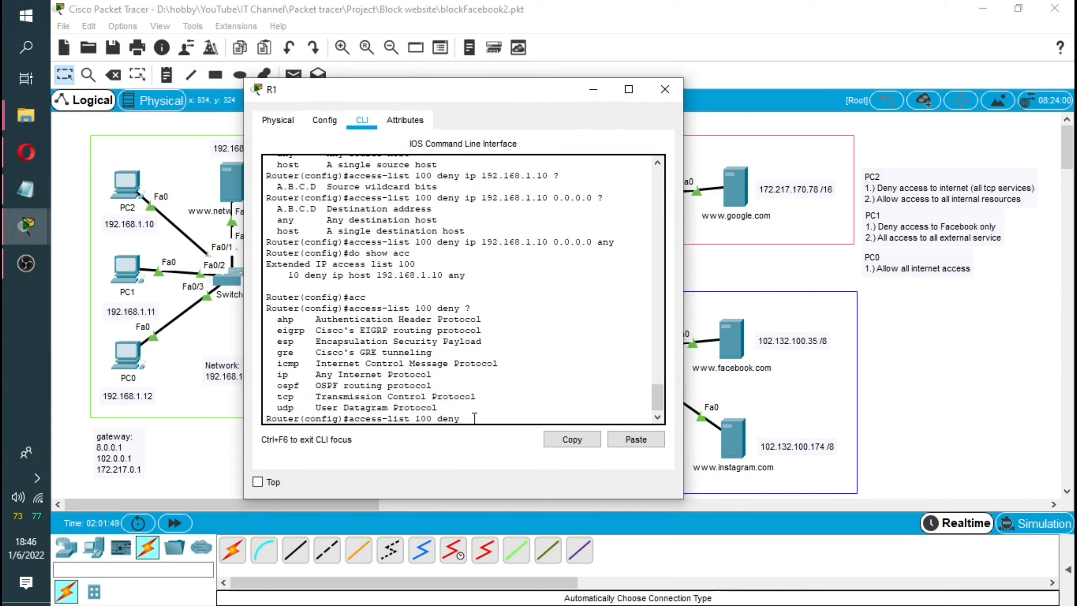
type("?")
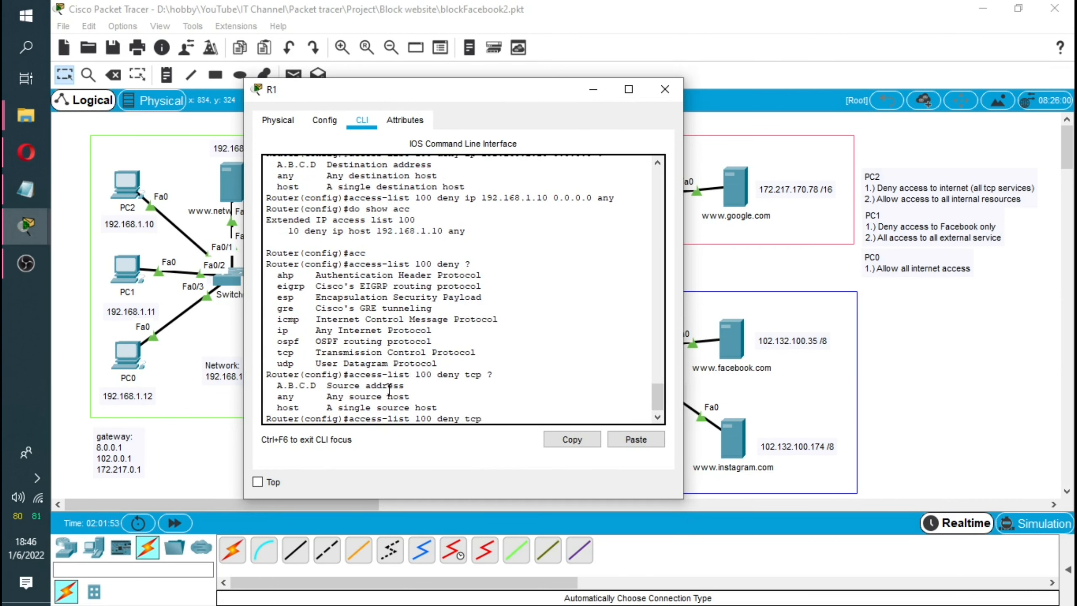
left_click_drag(405, 386, 316, 386)
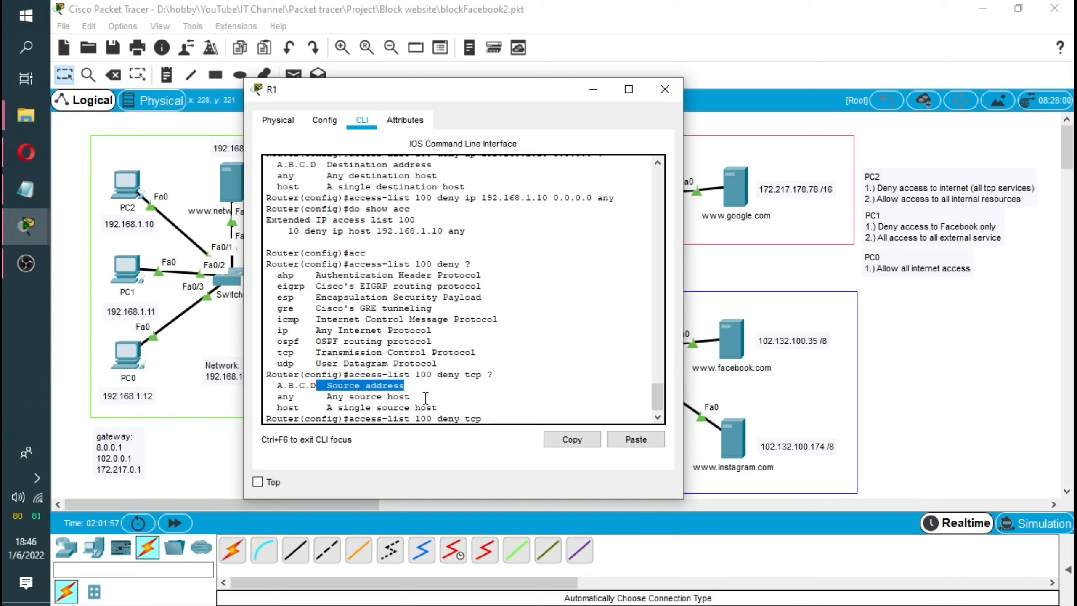
left_click_drag(410, 397, 296, 395)
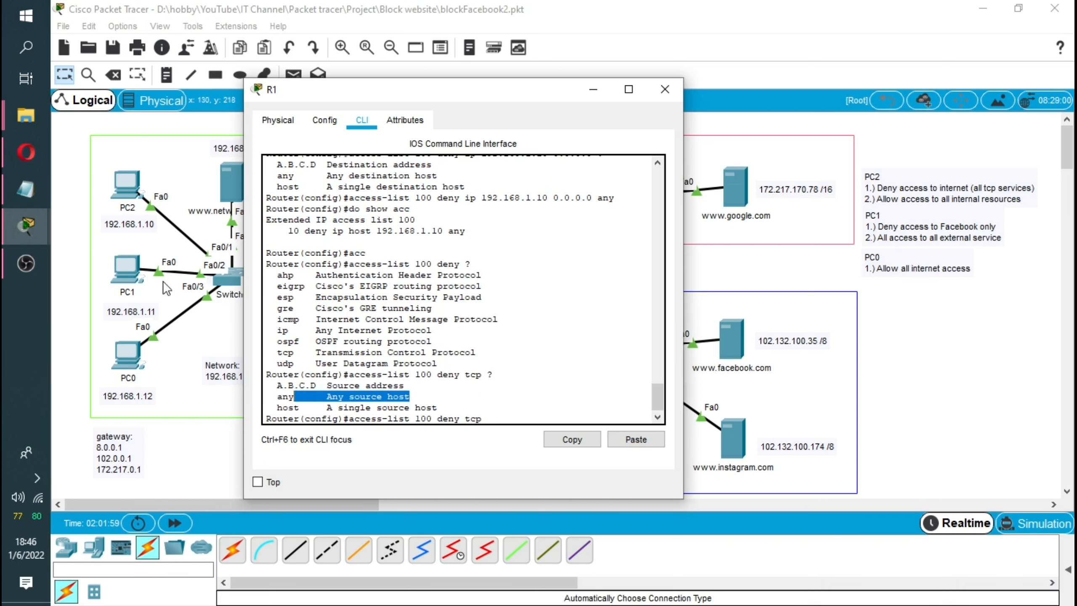
- Set the tcp deny rule's source address to PC1's 192.168.1.11 and list the parameter expected after it
left_click(496, 414)
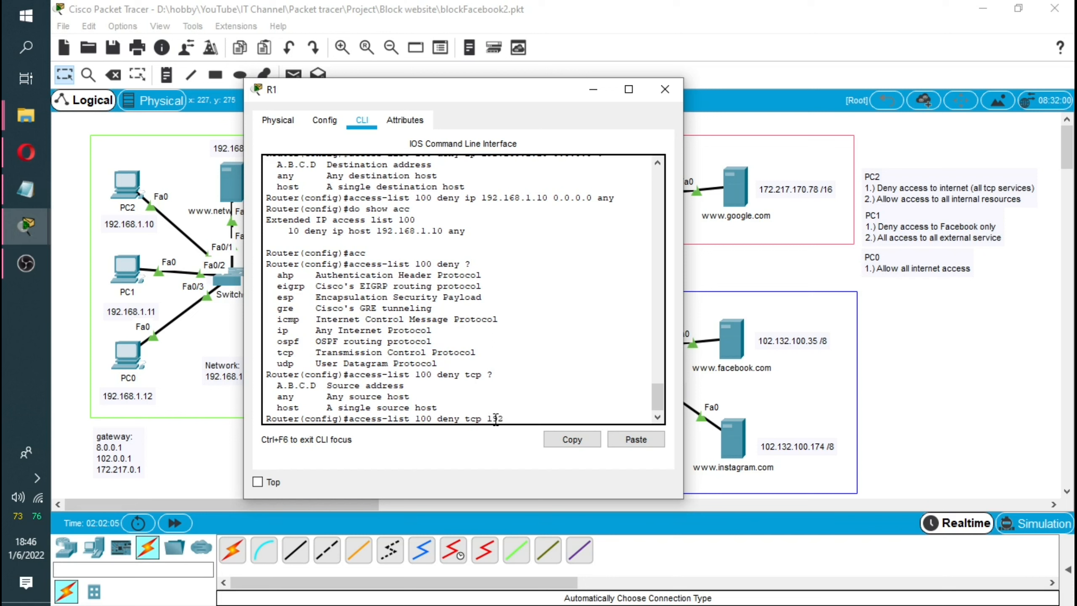
type("192.168.1.11")
left_click_drag(449, 93, 504, 83)
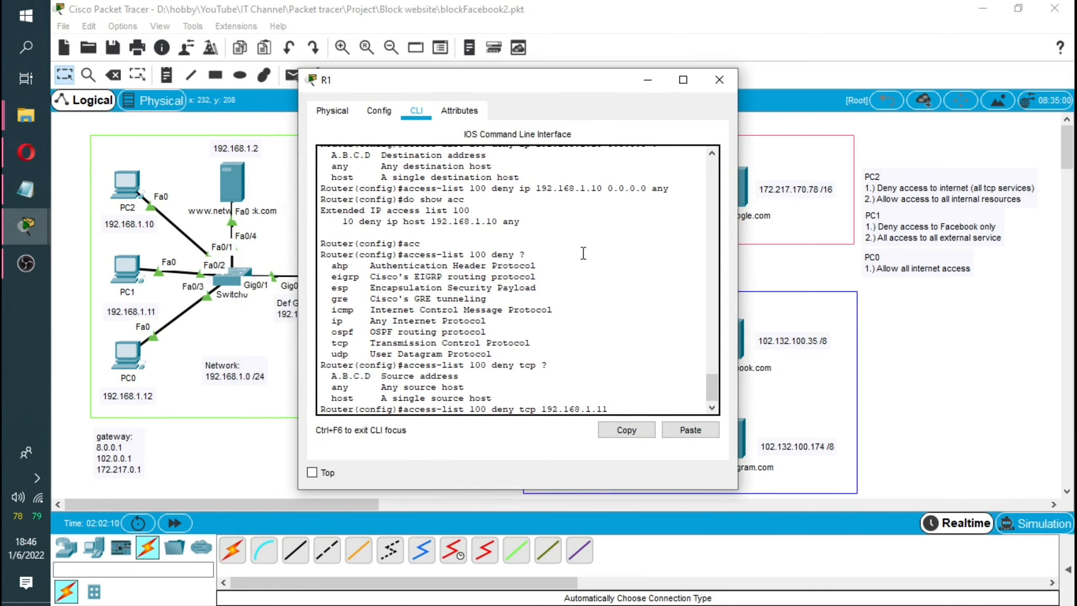
type("?")
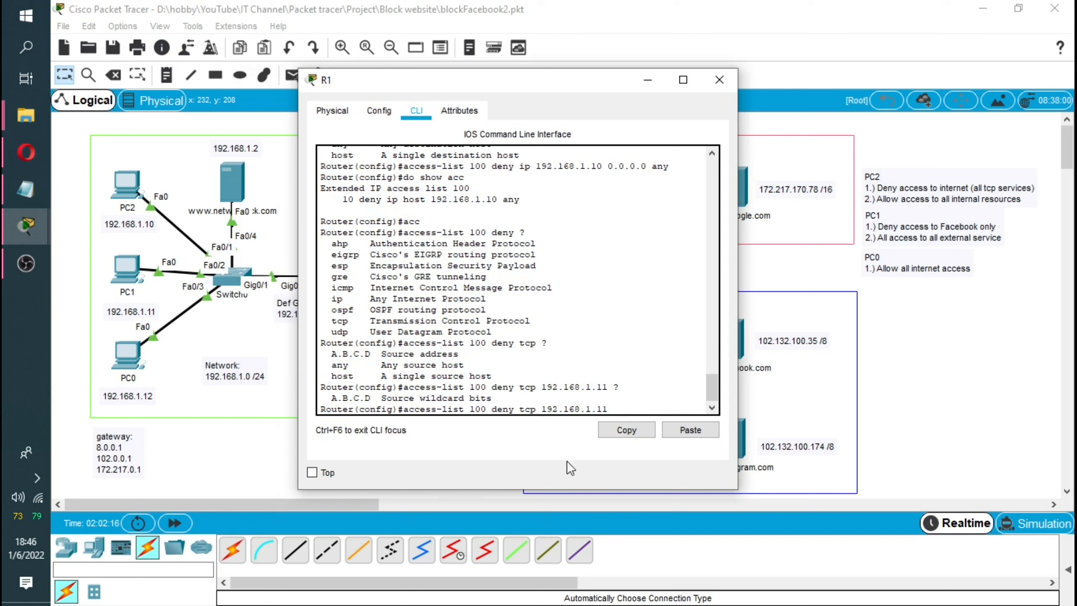
- Mark the tcp deny rule's source 192.168.1.11 as a single host and list the parameters accepted after it
type("ho")
key("BackSpace")
key("BackSpace")
key("BackSpace")
key("BackSpace")
key("Left")
key("Left")
key("Left")
key("Left")
key("Left")
key("Left")
key("Left")
key("Left")
type("host")
key("End")
type("?")
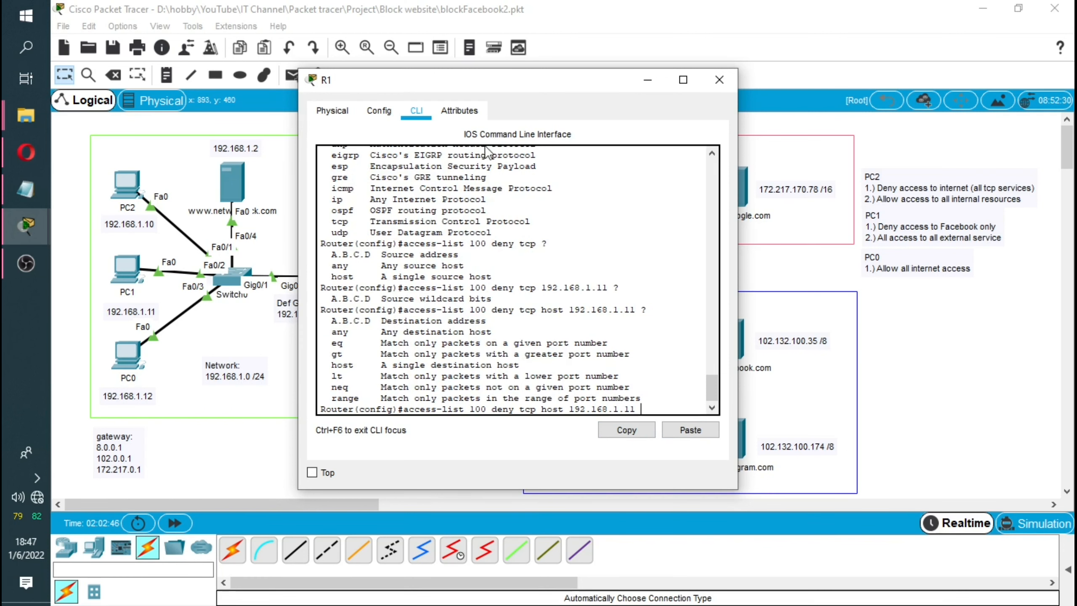
- Uncover the Facebook server's address in the topology, set it as destination host 102.132.100.35, and list the options that follow
left_click_drag(523, 85, 387, 83)
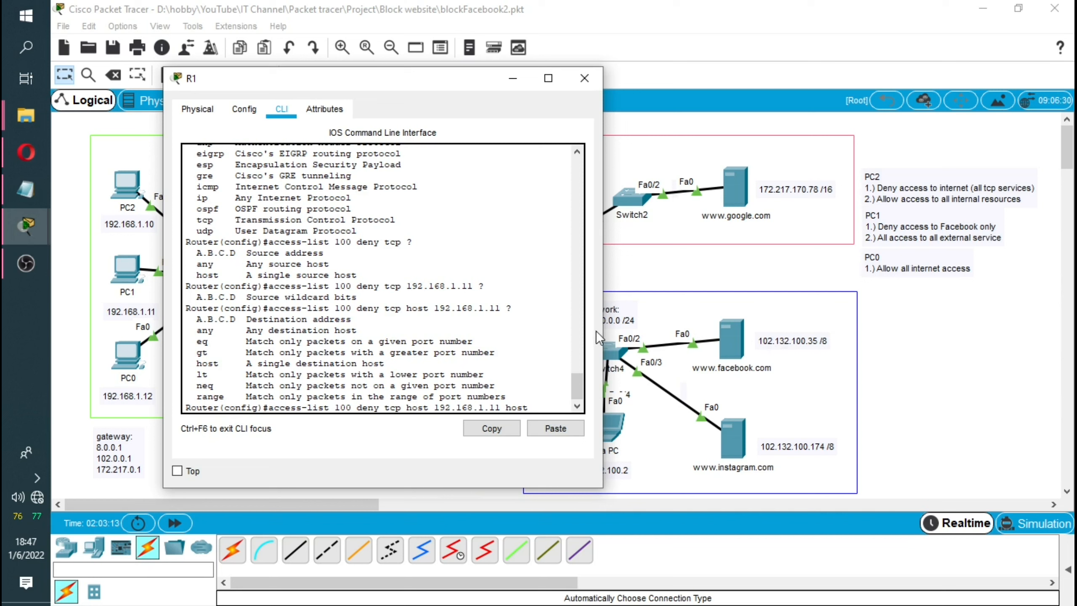
left_click_drag(602, 330, 705, 331)
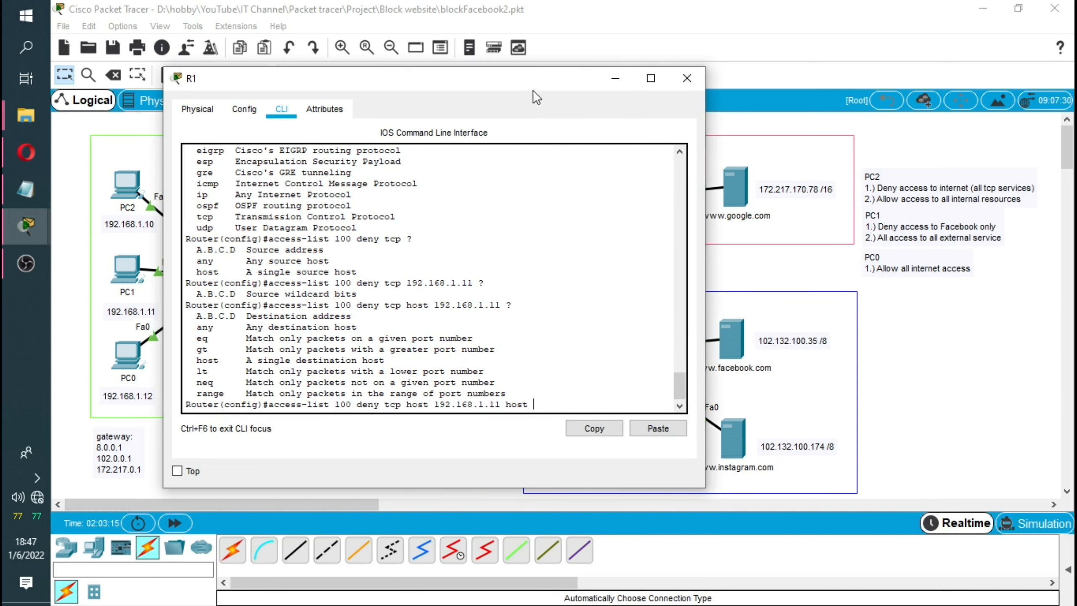
left_click_drag(533, 90, 427, 90)
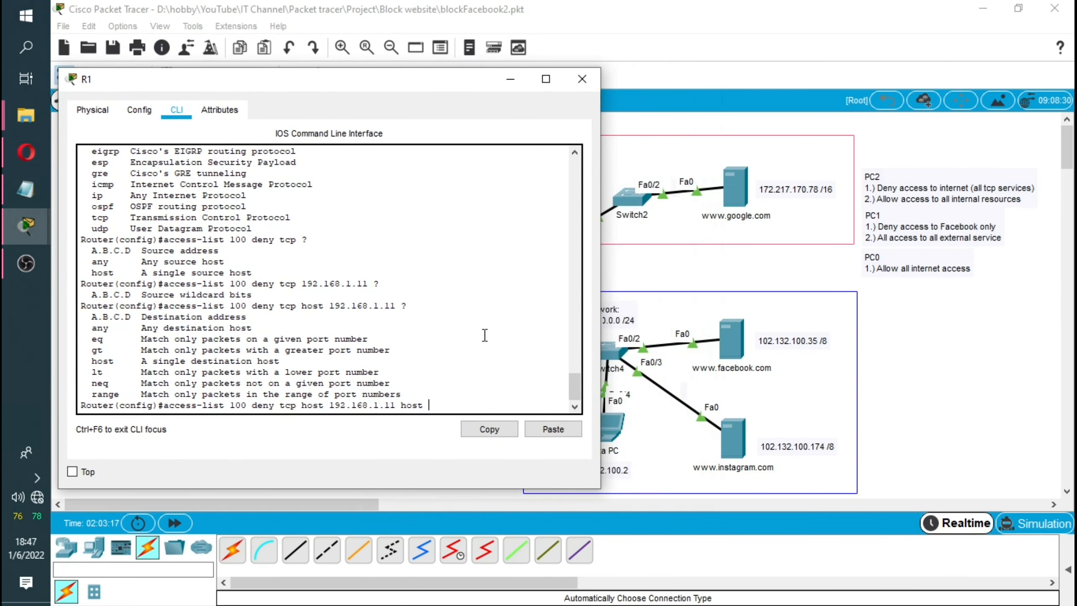
type("132.100.35")
type("?")
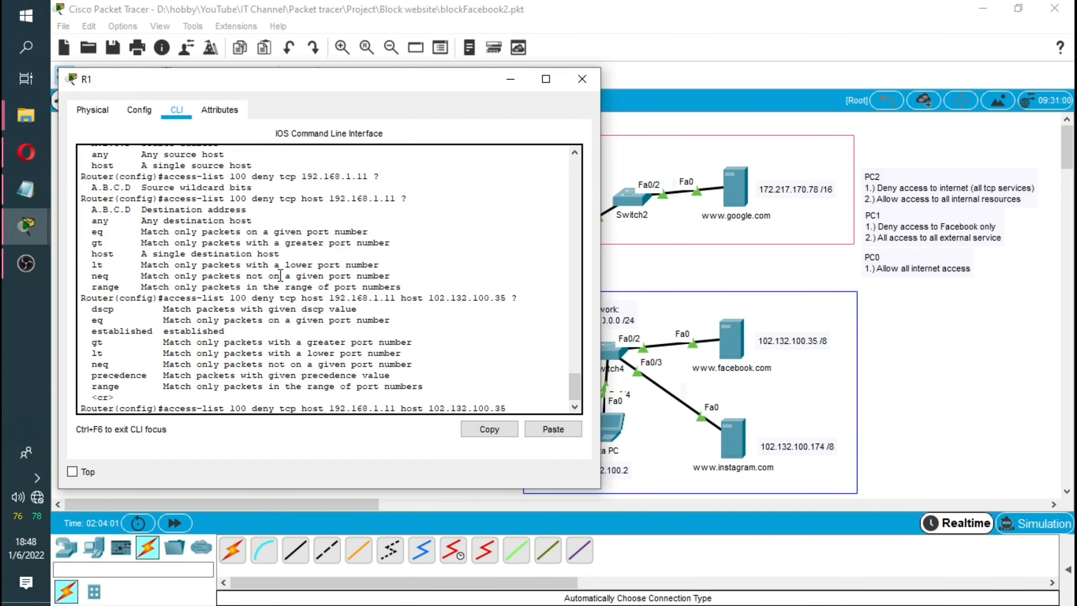
- Review the port-matching option, add eq to the tcp deny rule, and list the available ports
left_click_drag(119, 322, 86, 321)
left_click_drag(389, 321, 164, 322)
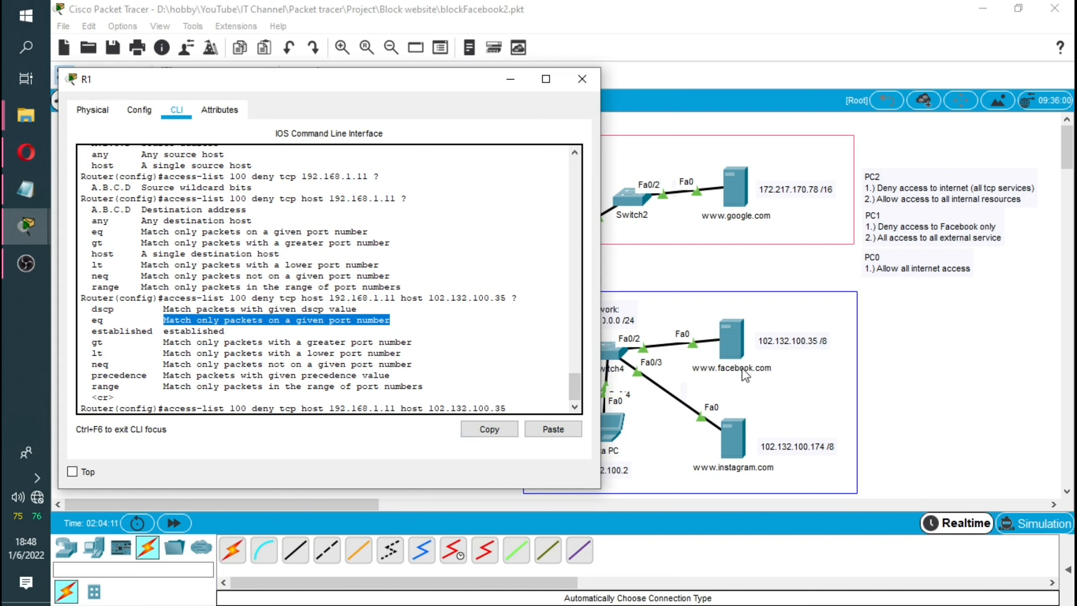
left_click(516, 401)
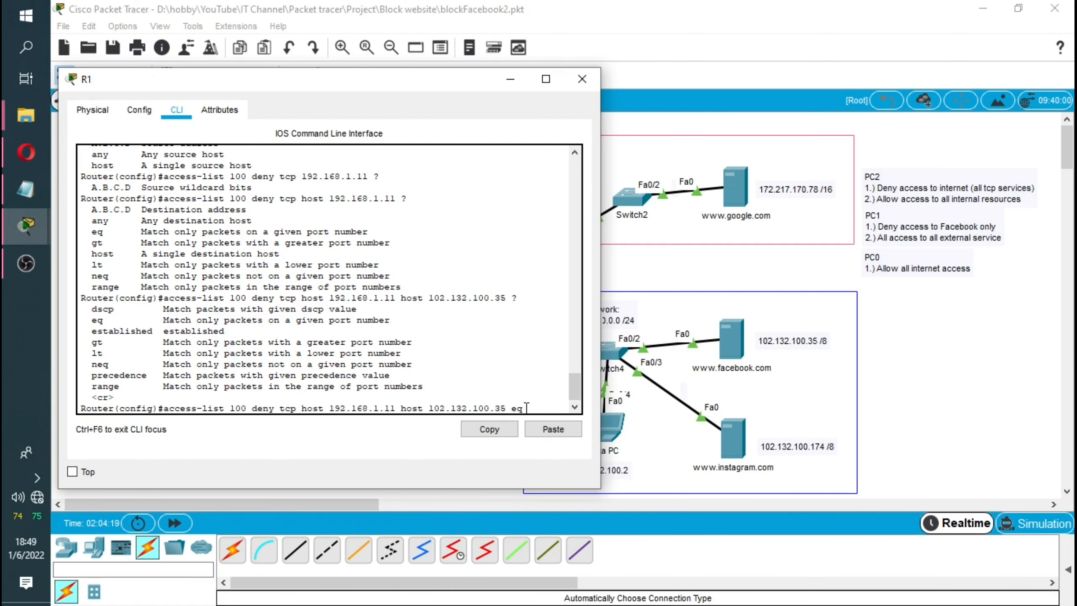
key("BackSpace")
type("ww")
key("BackSpace")
key("BackSpace")
key("BackSpace")
type("?")
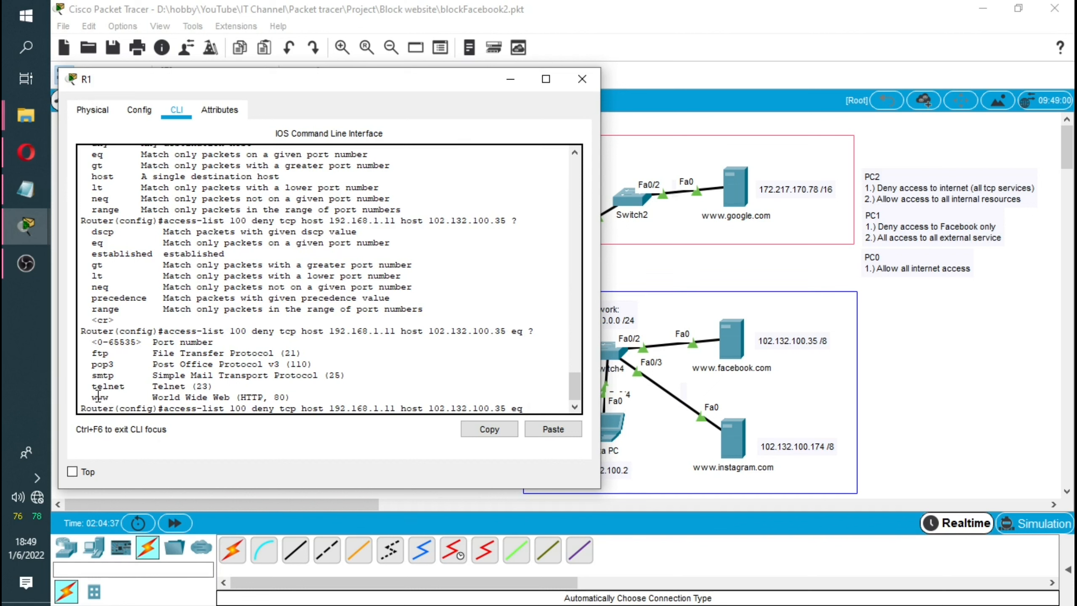
- Complete the deny rule for PC1 to Facebook with port www and submit it
left_click_drag(92, 397, 114, 398)
left_click_drag(287, 397, 240, 397)
left_click(529, 407)
key("BackSpace")
key("BackSpace")
key("Return")
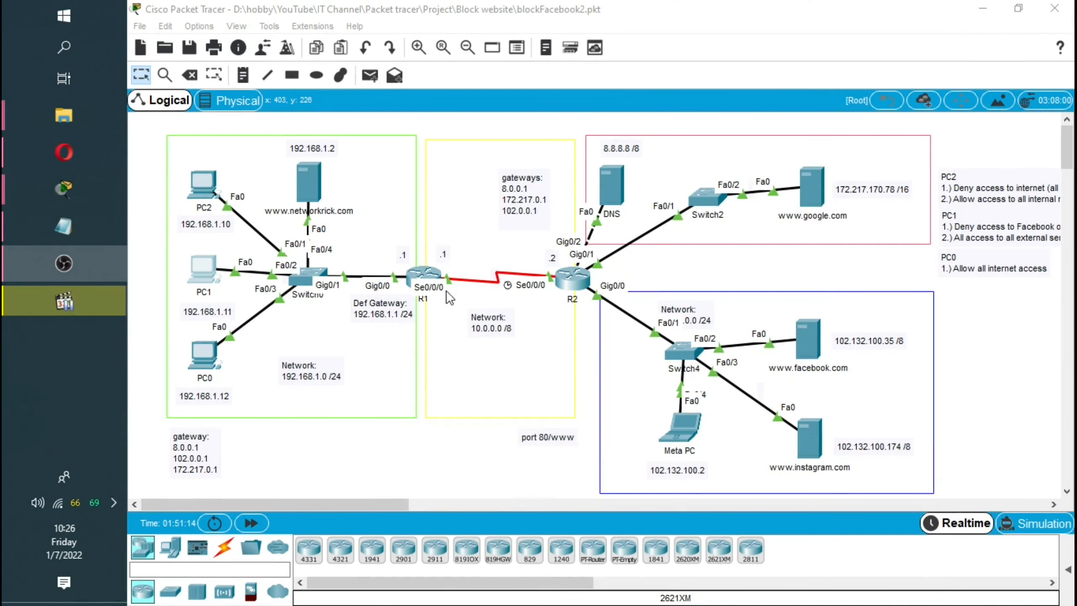
- Open R1's command line and enter privileged mode followed by global configuration mode
left_click(427, 279)
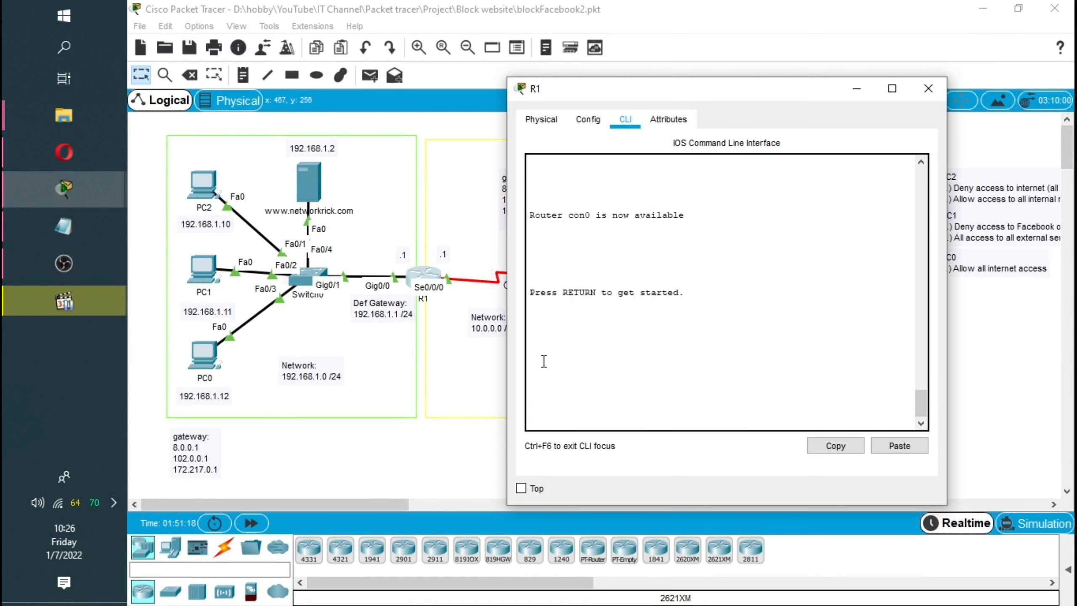
key("Return")
key("Return")
type("en")
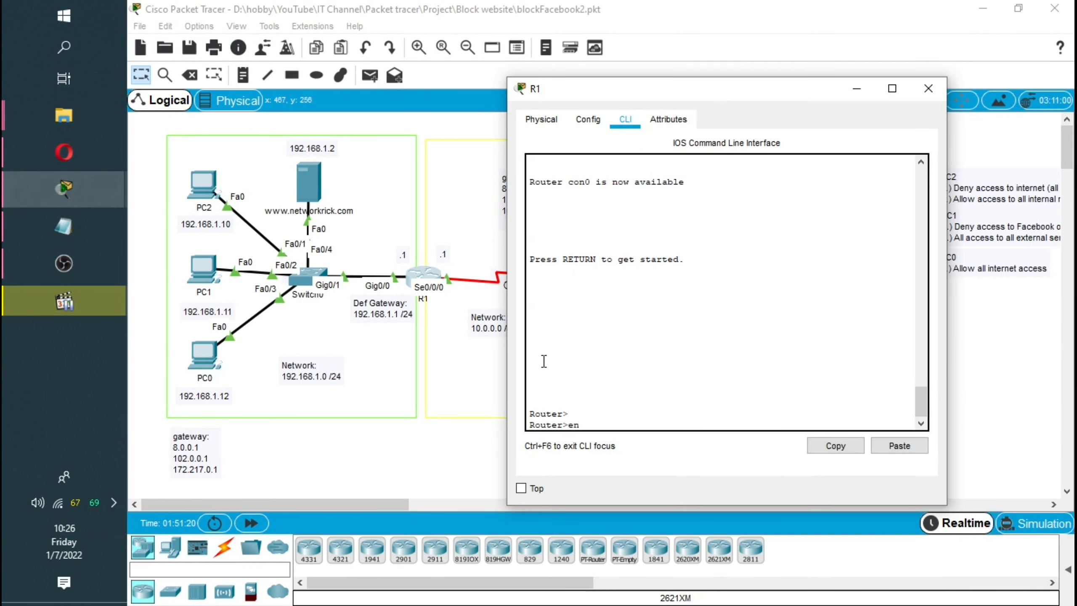
key("Return")
type("con")
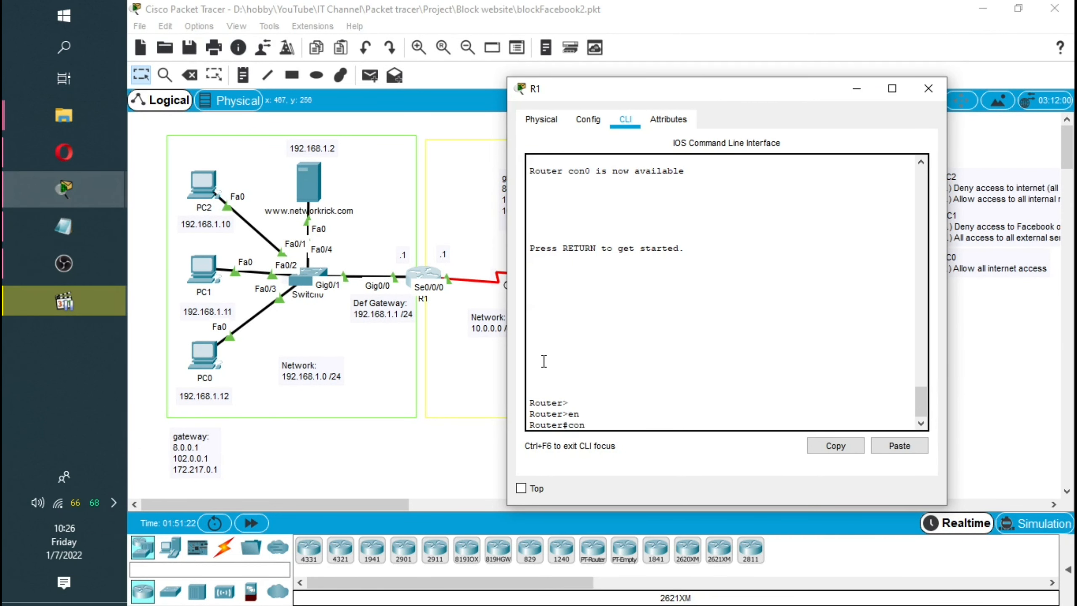
type("t t")
key("Return")
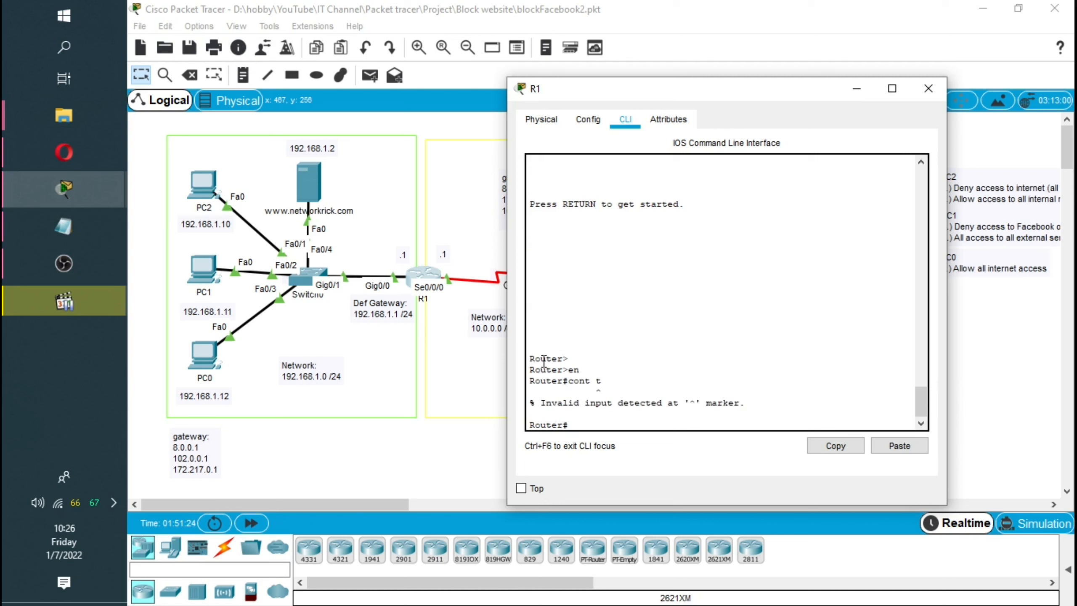
key("Up")
key("BackSpace")
type("f t")
key("Return")
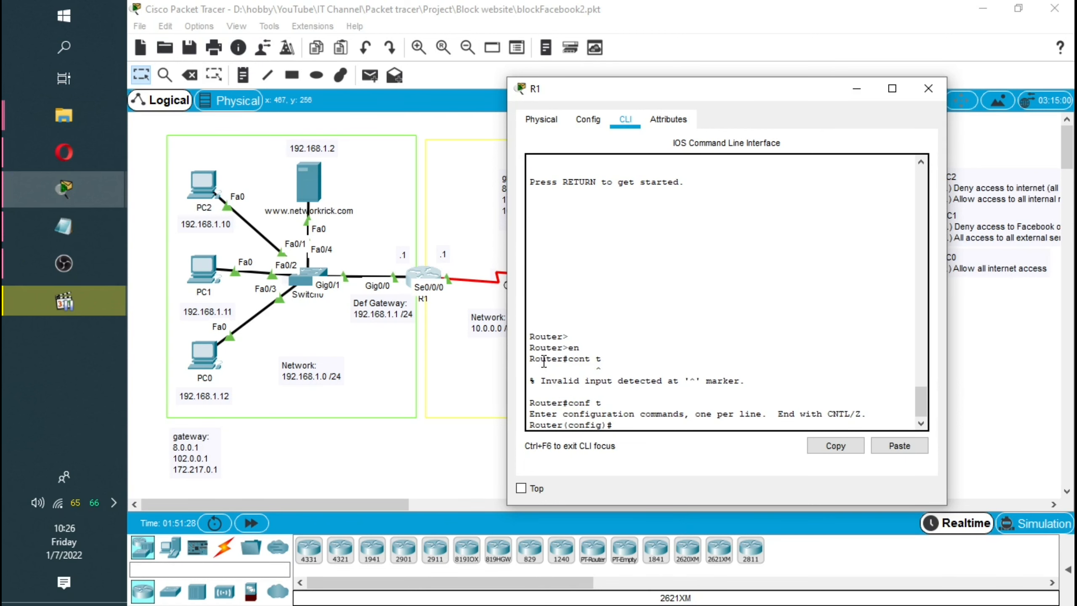
- Display R1's running configuration from configuration mode and page through to the access-list entries
type("do ")
type("sh tu")
type("run")
key("Return")
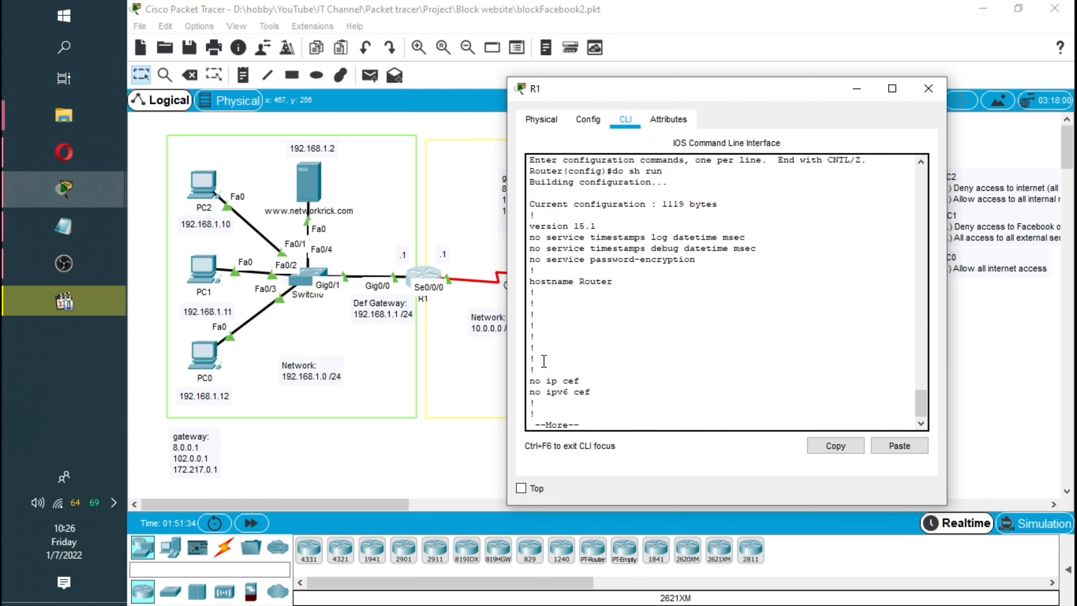
key("Return")
key("Return")
key("Return")
key("Return")
key("Return")
key("Return")
key("Return")
key("Return")
key("Return")
key("Return")
key("Return")
key("Return")
key("Return")
key("Return")
key("Return")
key("Return")
key("Return")
key("Return")
key("Return")
key("Return")
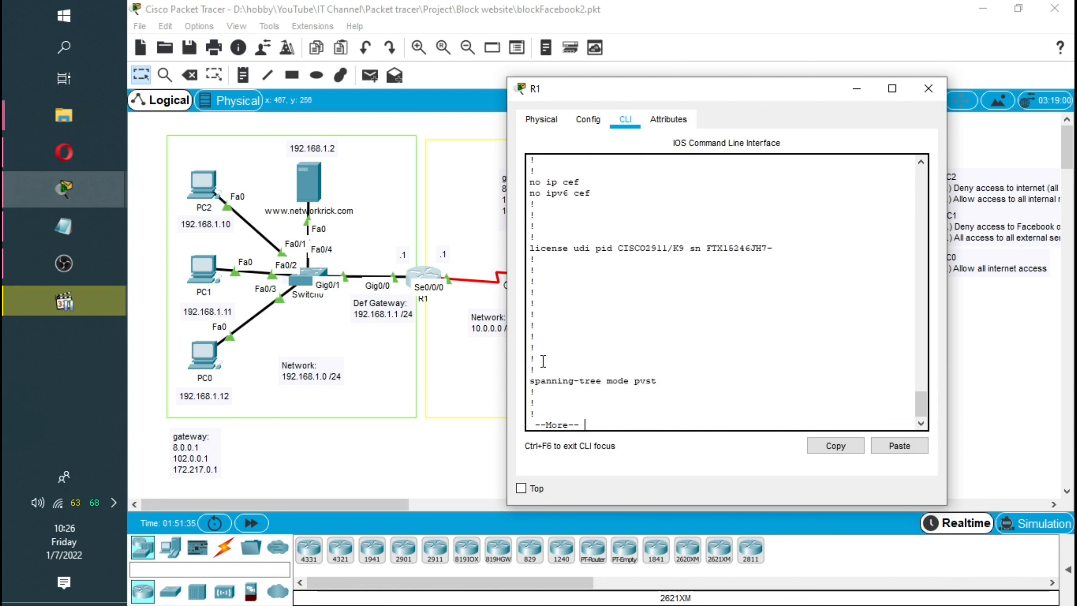
key("Return")
key("Return")
key("Return")
key("Return")
key("Return")
key("Return")
key("Return")
key("Return")
key("Return")
key("Return")
key("Return")
key("Return")
key("Return")
key("Return")
key("Return")
key("Return")
key("Return")
key("Return")
key("Return")
key("Return")
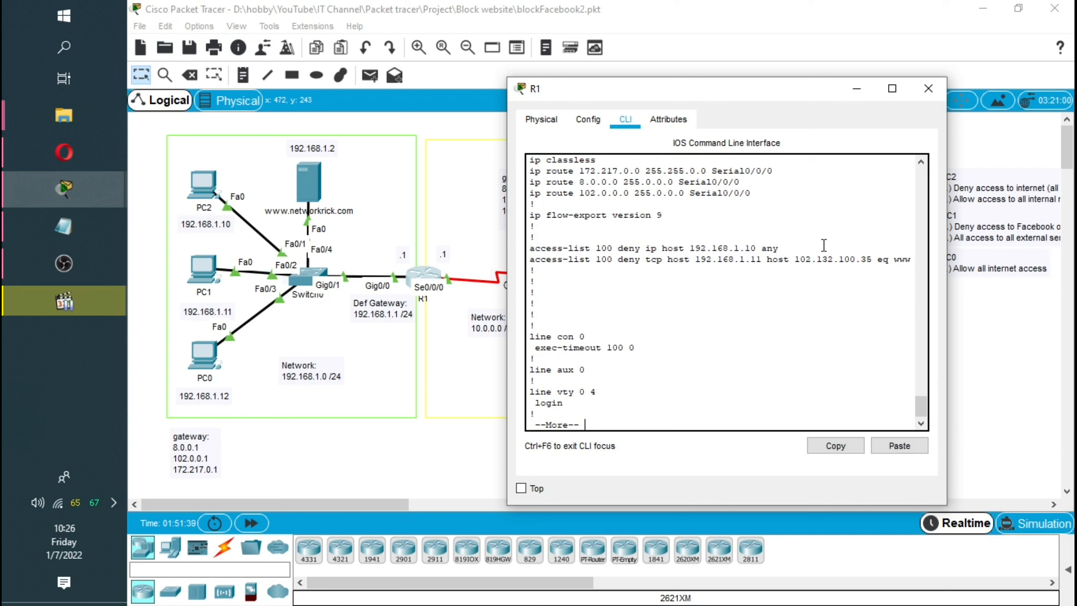
- Examine the sources, destinations and port of the access-list 100 deny rules, and page to the end of the configuration
left_click_drag(780, 248, 526, 250)
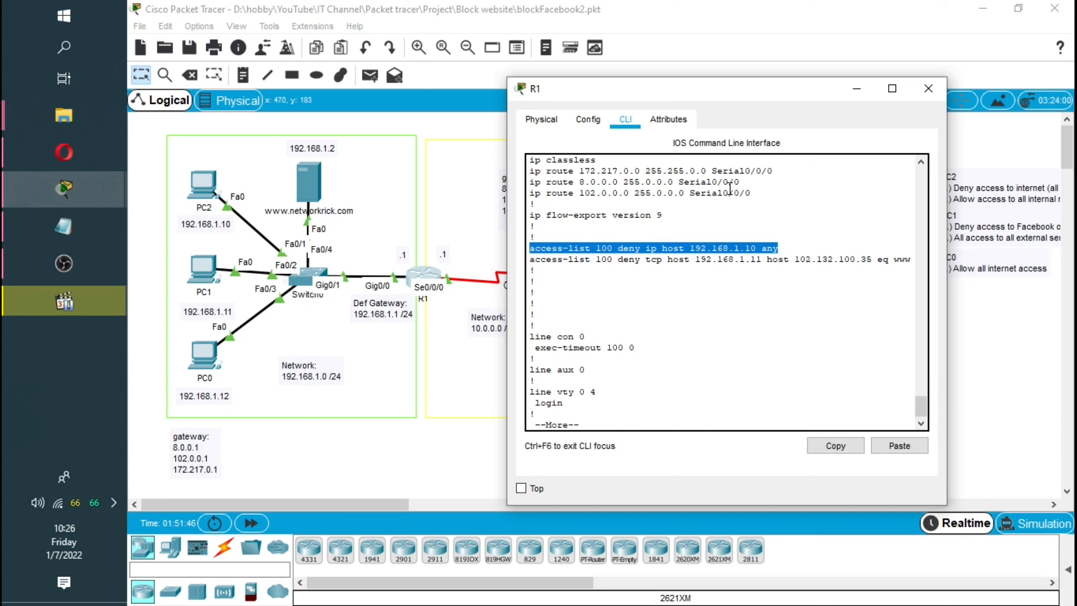
left_click_drag(530, 259, 675, 259)
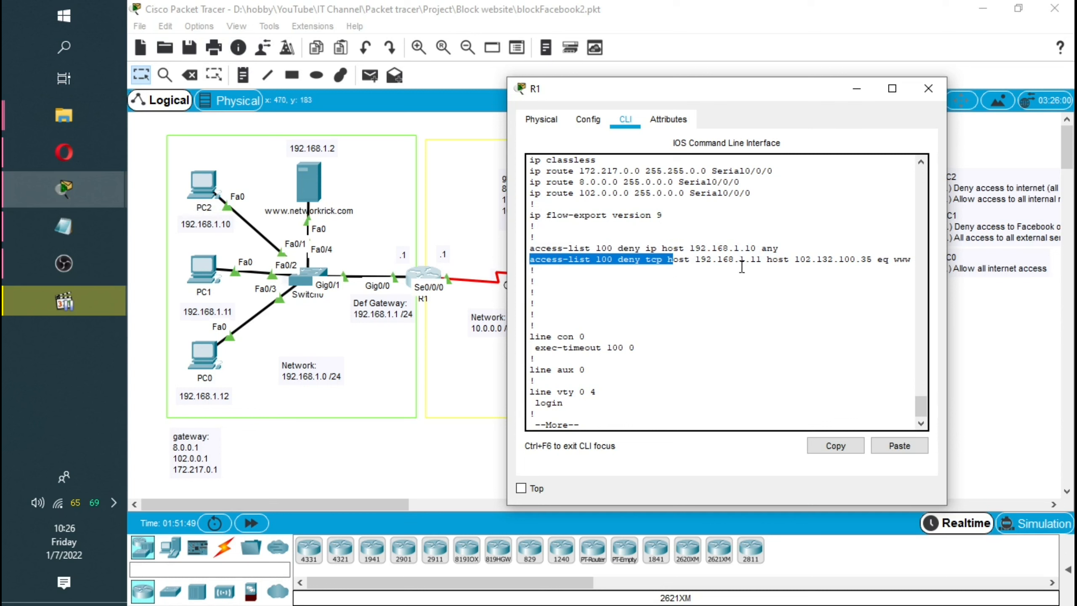
left_click_drag(767, 260, 695, 259)
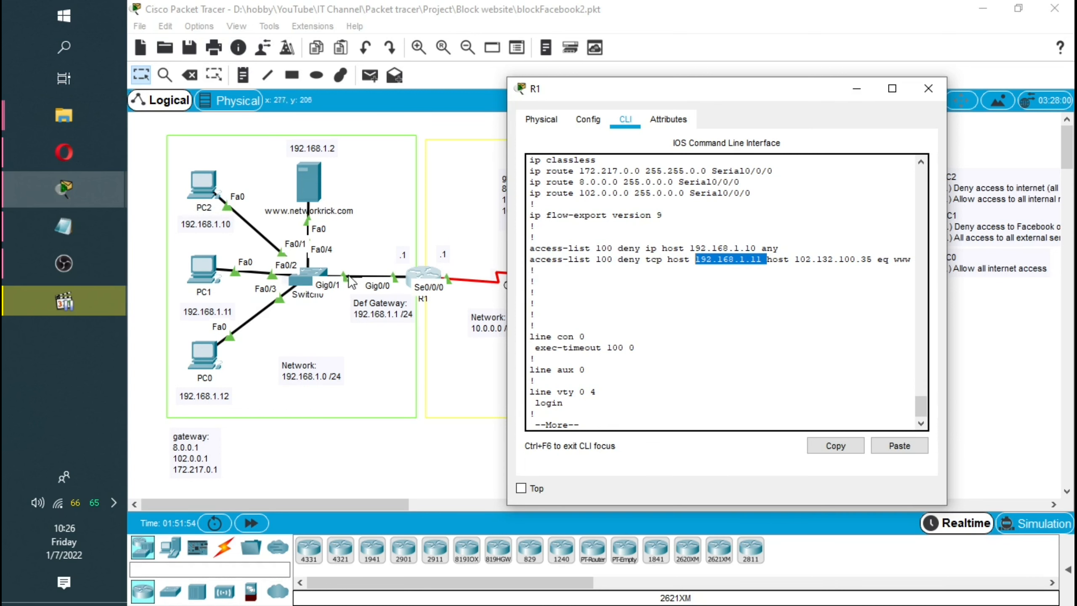
left_click_drag(800, 259, 918, 261)
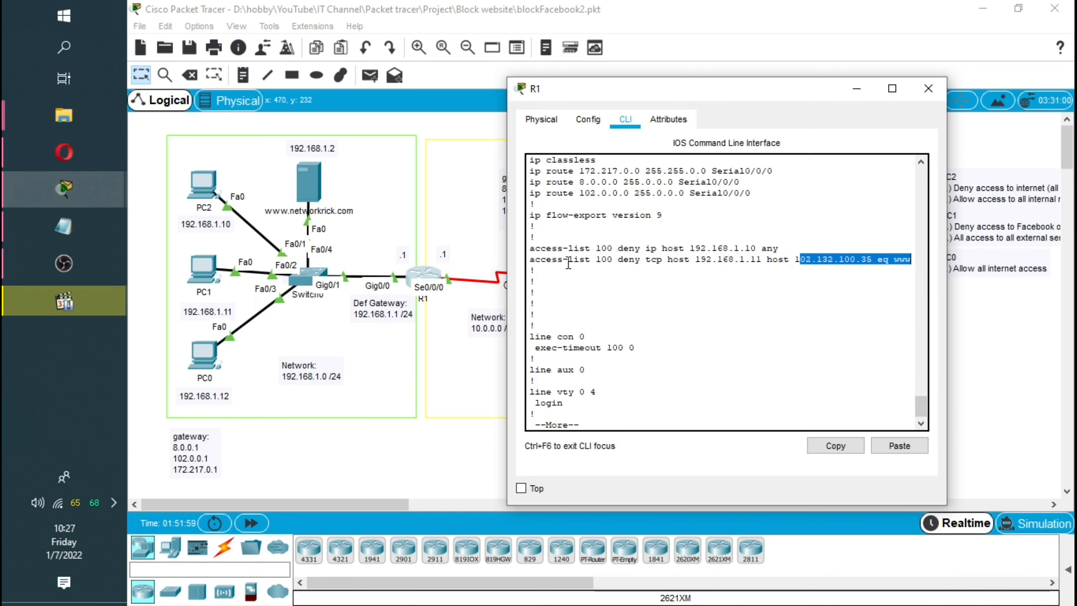
left_click(525, 256)
left_click_drag(531, 250, 778, 250)
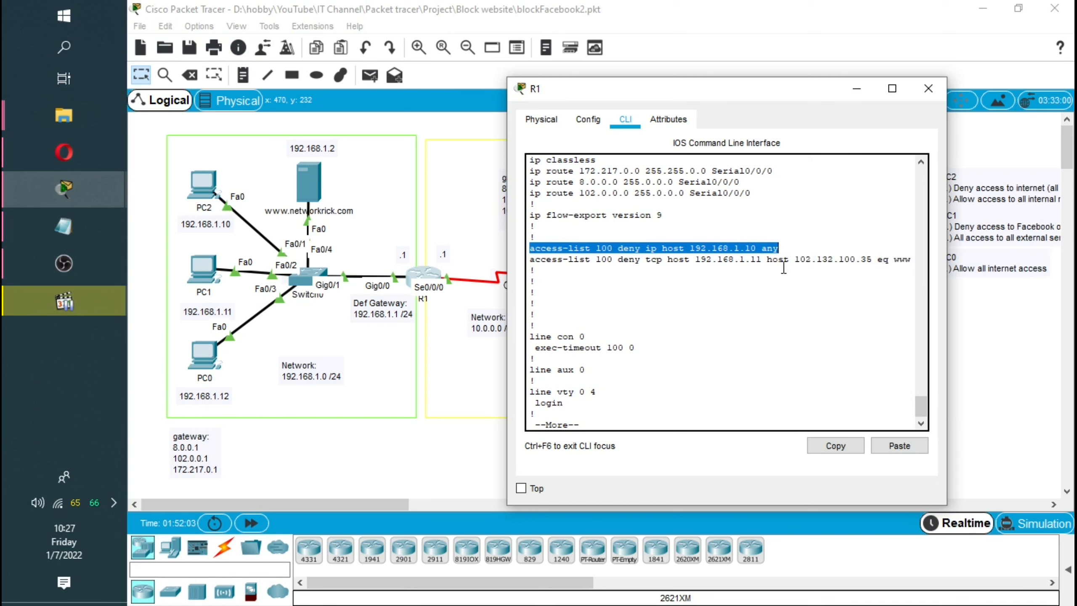
left_click(538, 267)
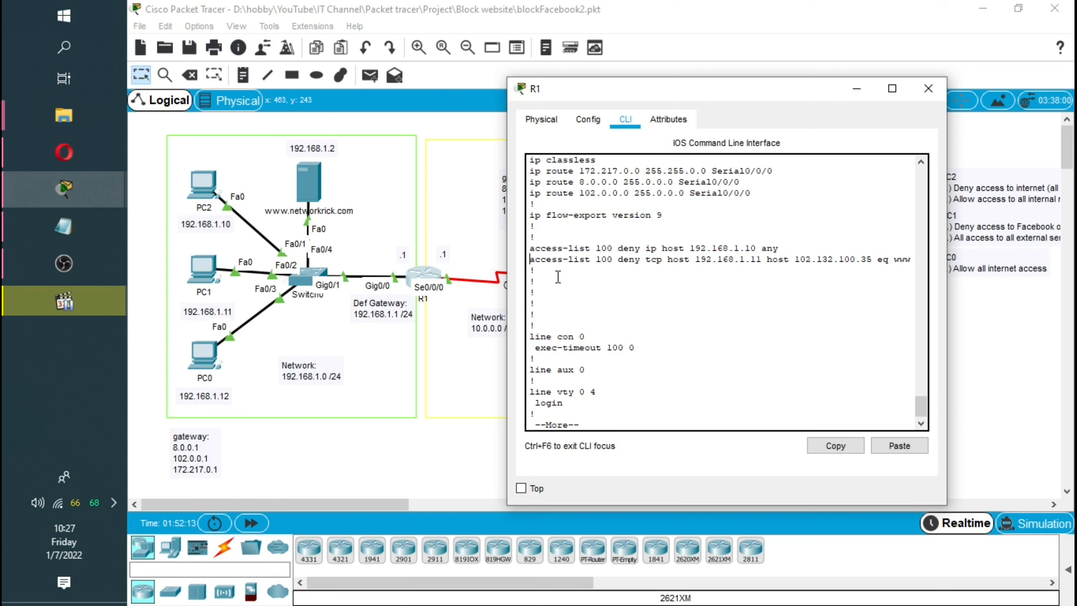
left_click(603, 420)
key("Return")
key("Return")
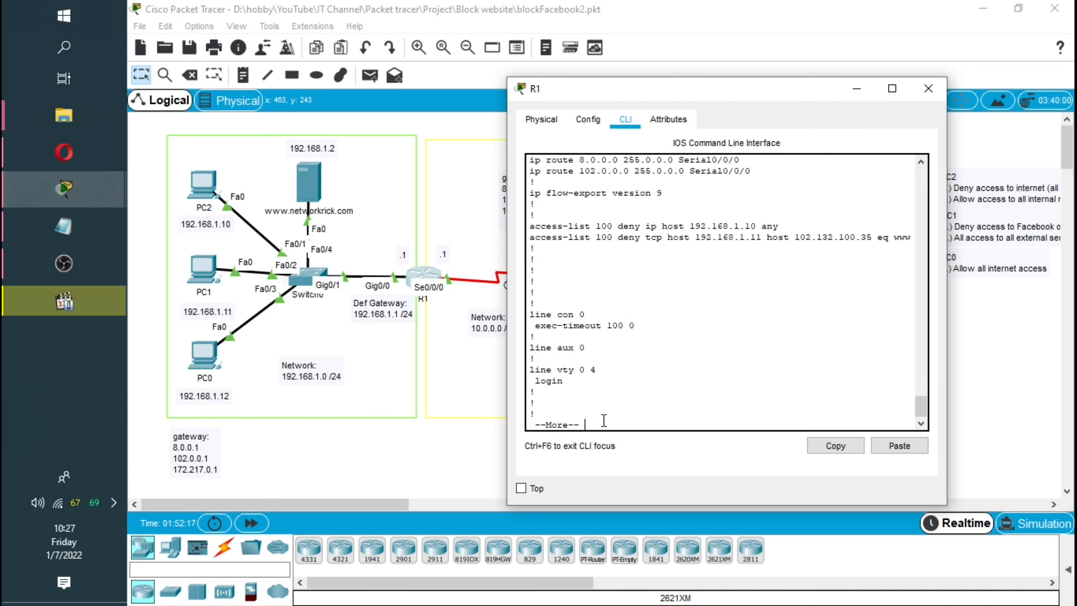
key("Return")
type("im")
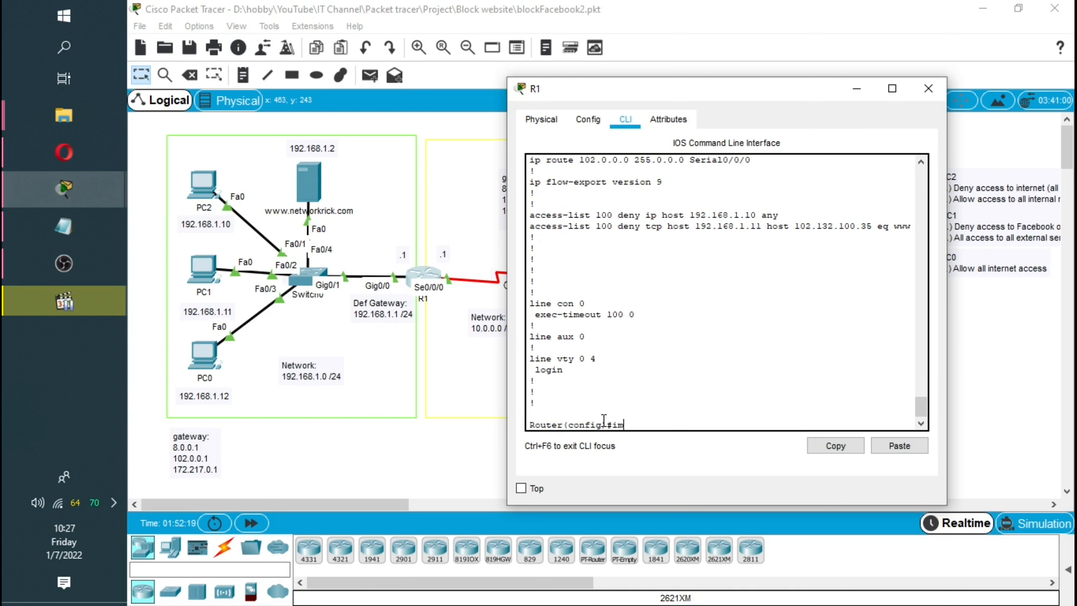
type("plied deny")
key("Left")
left_click_drag(531, 414, 651, 425)
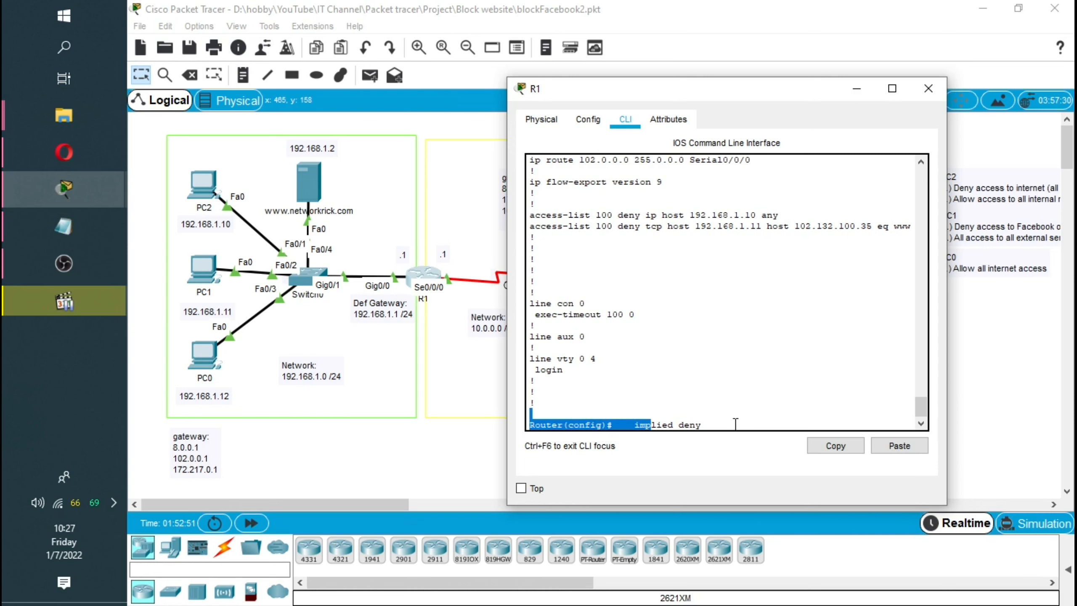
left_click_drag(736, 424, 618, 424)
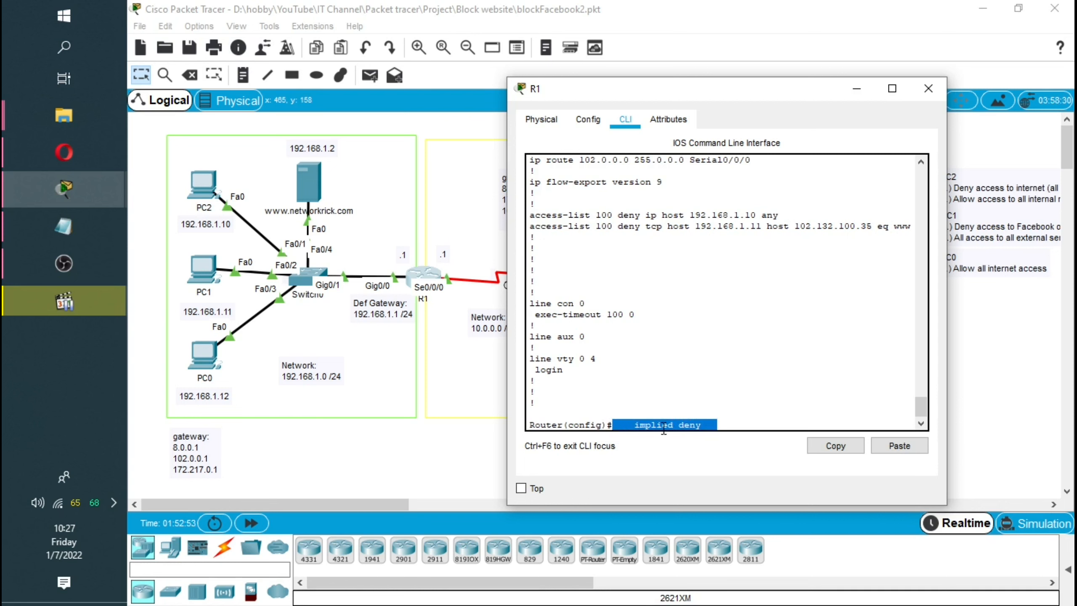
type("a")
key("BackSpace")
key("BackSpace")
key("BackSpace")
key("BackSpace")
key("BackSpace")
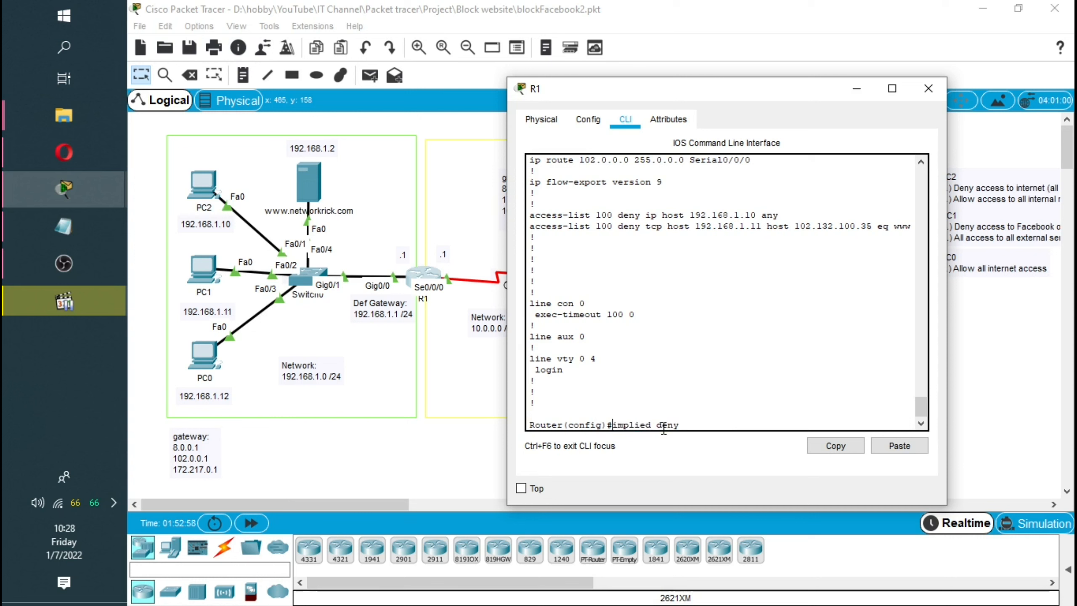
key("BackSpace")
key("BackSpace")
key("BackSpace")
key("BackSpace")
key("BackSpace")
key("BackSpace")
key("BackSpace")
key("BackSpace")
key("BackSpace")
key("BackSpace")
key("BackSpace")
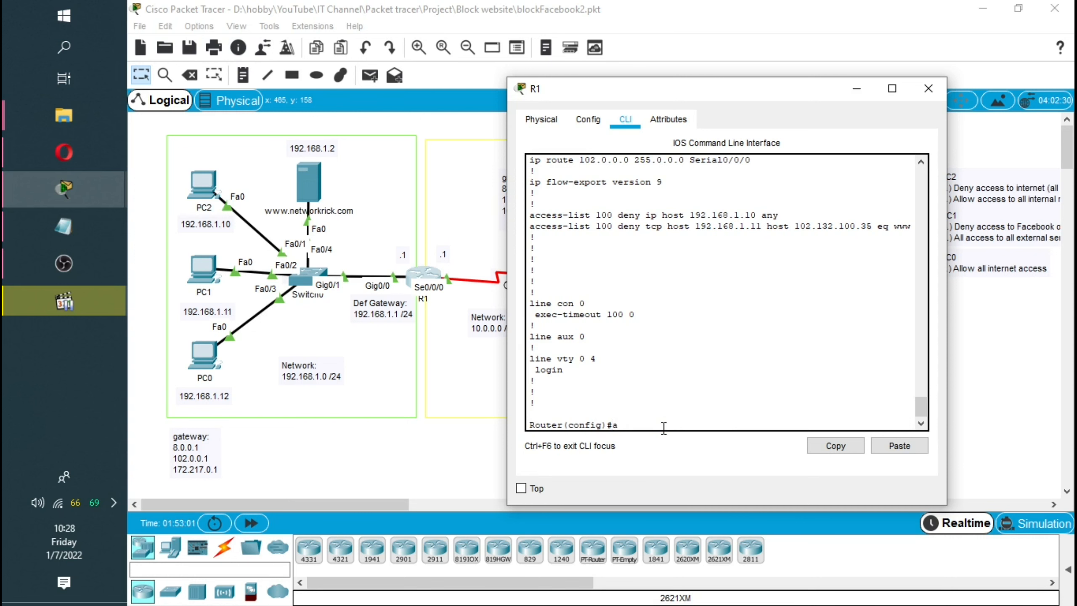
- Start a new access-list 100 entry in configuration mode and list its available actions
type("acc")
key("Tab")
key("Tab")
key("Tab")
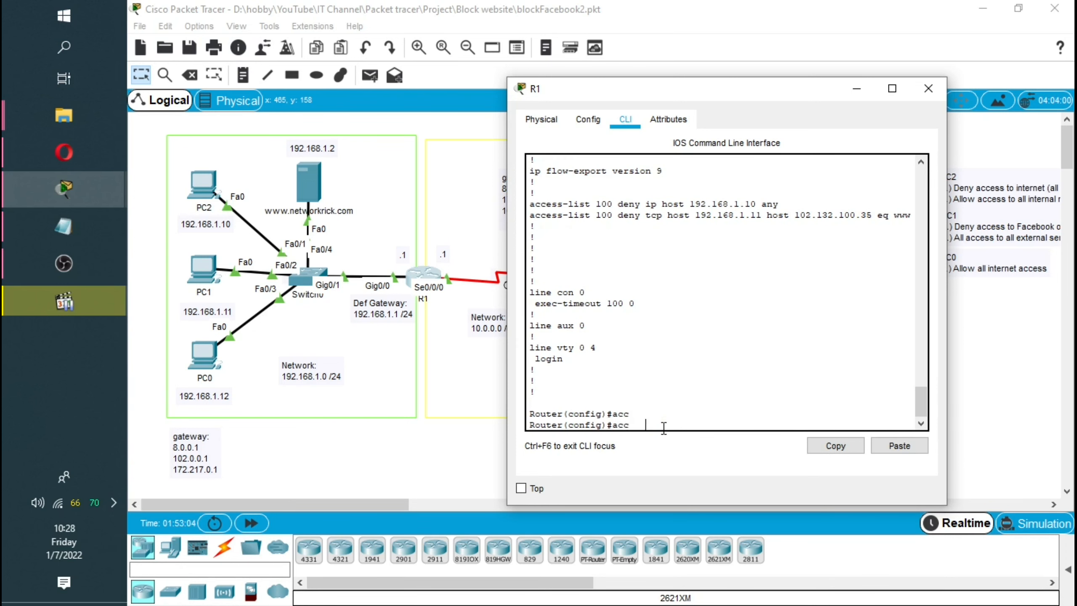
key("BackSpace")
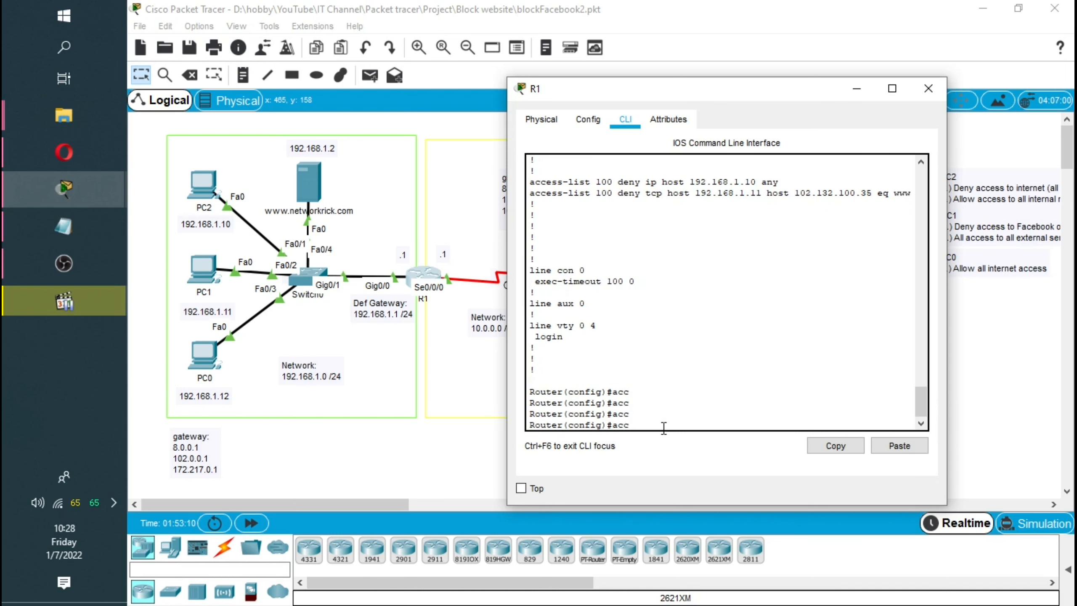
key("Tab")
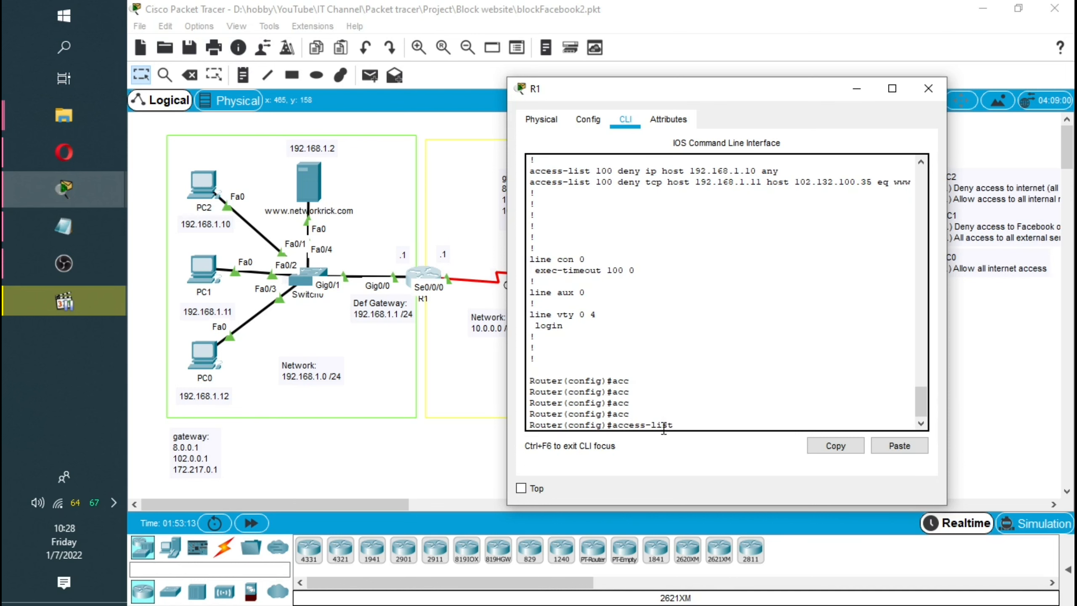
type("100 ?")
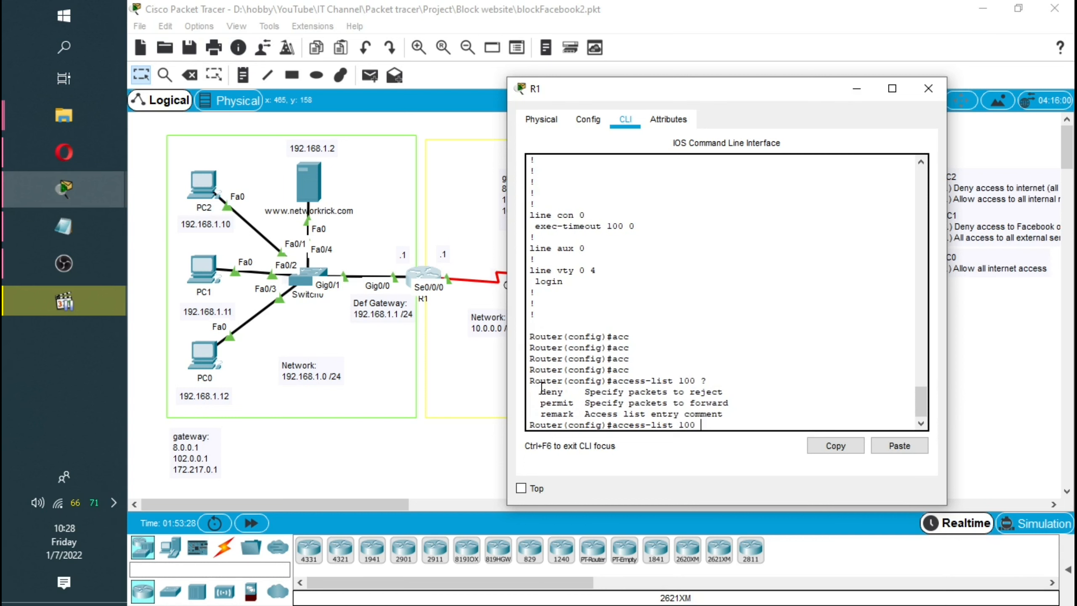
- Set the new access-list 100 entry's action to permit and list its protocol options
left_click_drag(541, 387, 536, 414)
left_click(702, 427)
type("per")
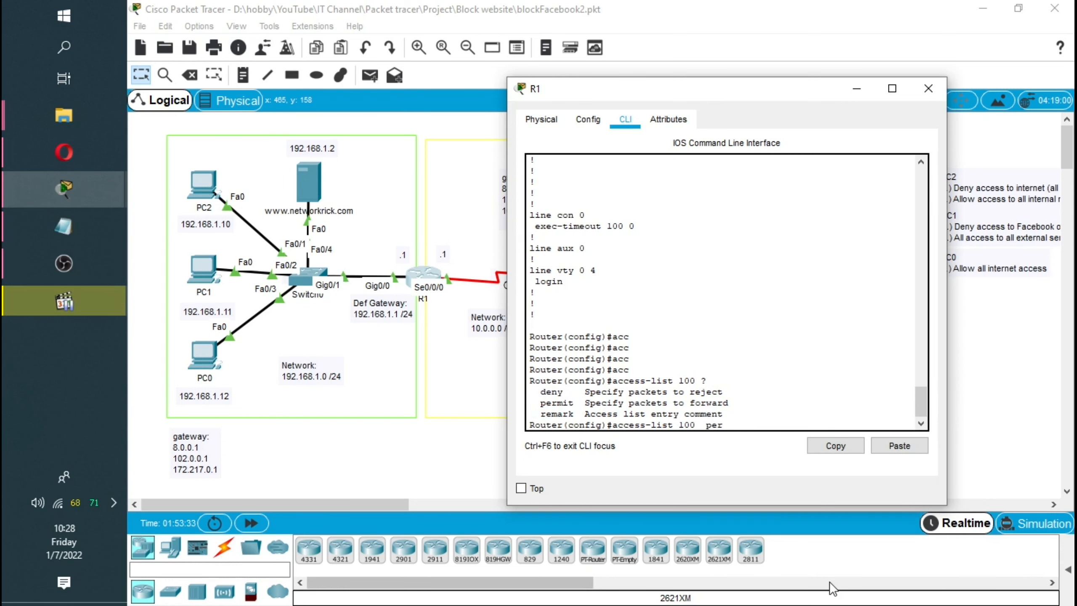
type("mit ip")
key("BackSpace")
key("BackSpace")
key("BackSpace")
type("?")
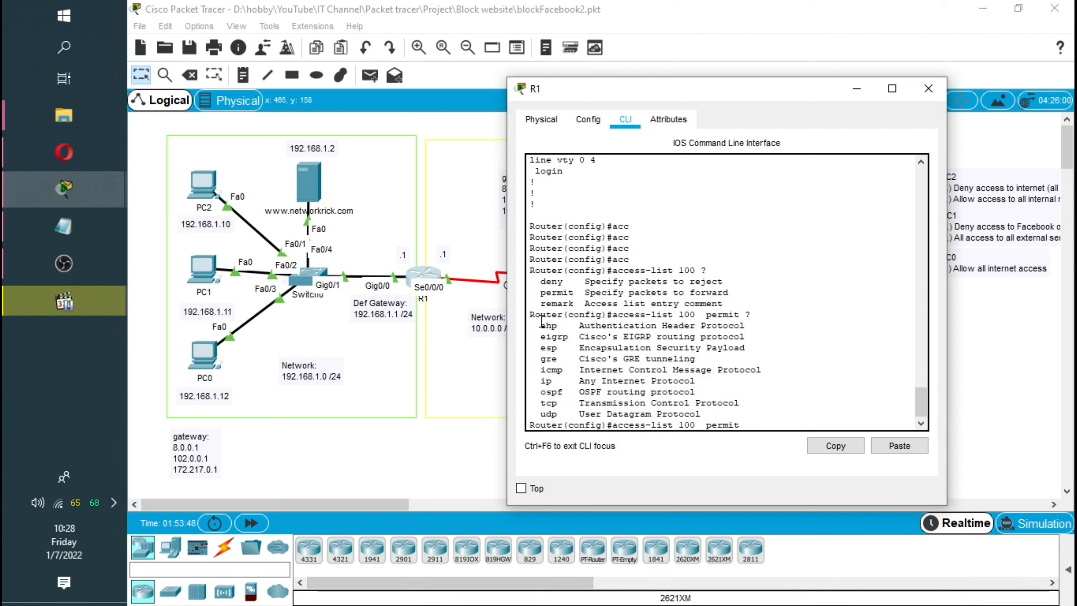
- Set the protocol of the access-list 100 permit entry to ip and list its source options
left_click_drag(541, 337, 535, 370)
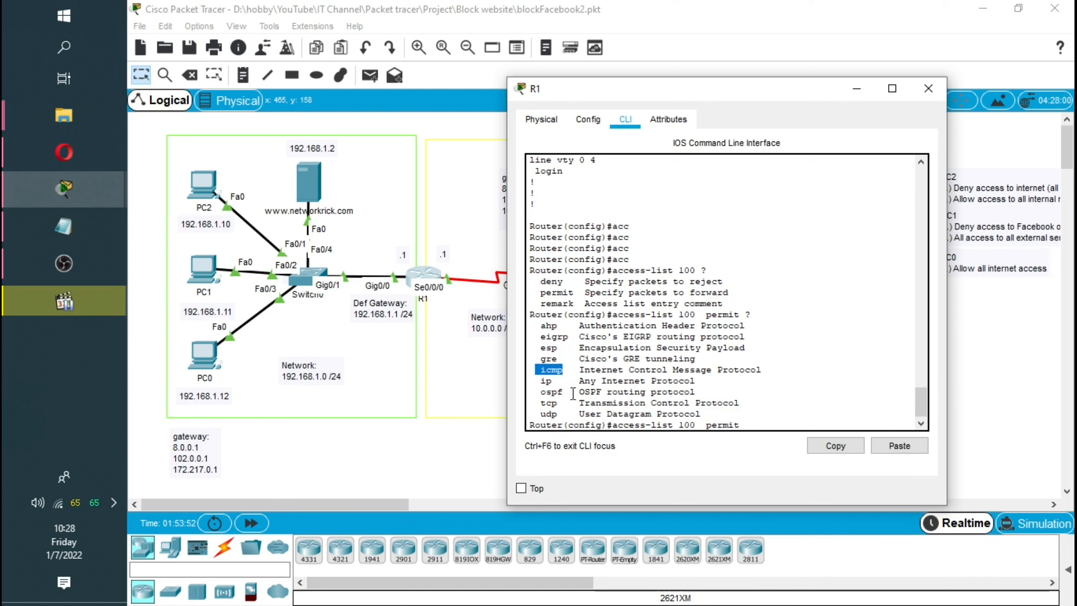
left_click_drag(565, 406, 535, 381)
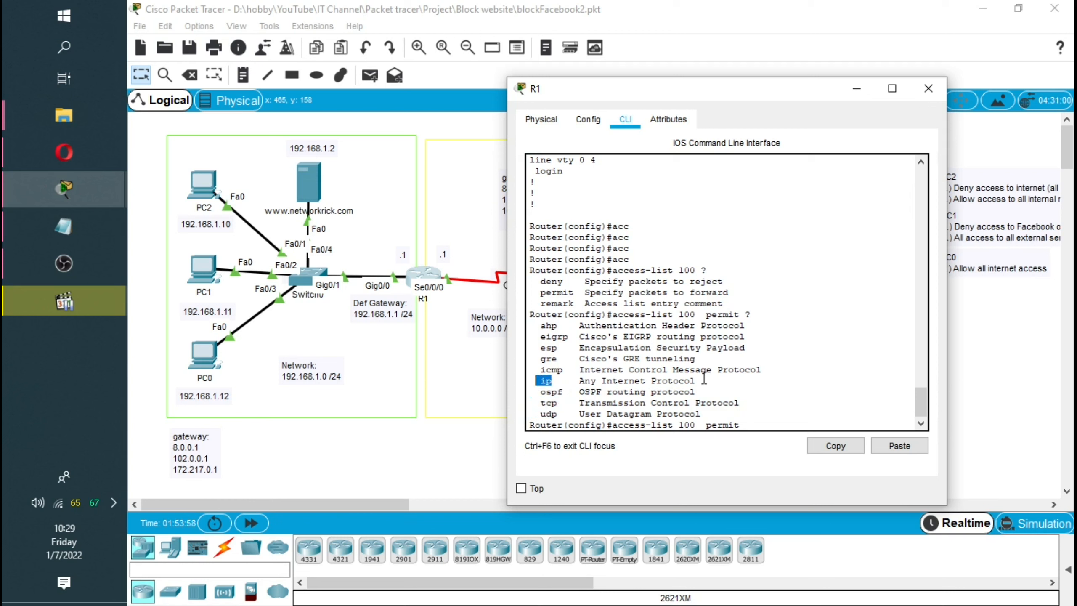
left_click_drag(703, 378, 529, 381)
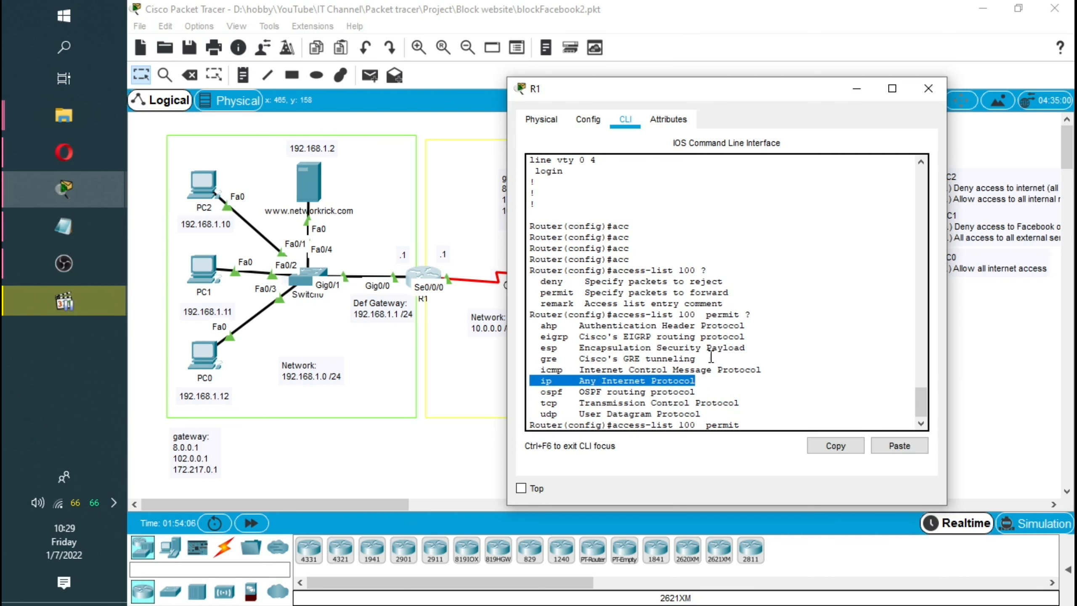
left_click(752, 420)
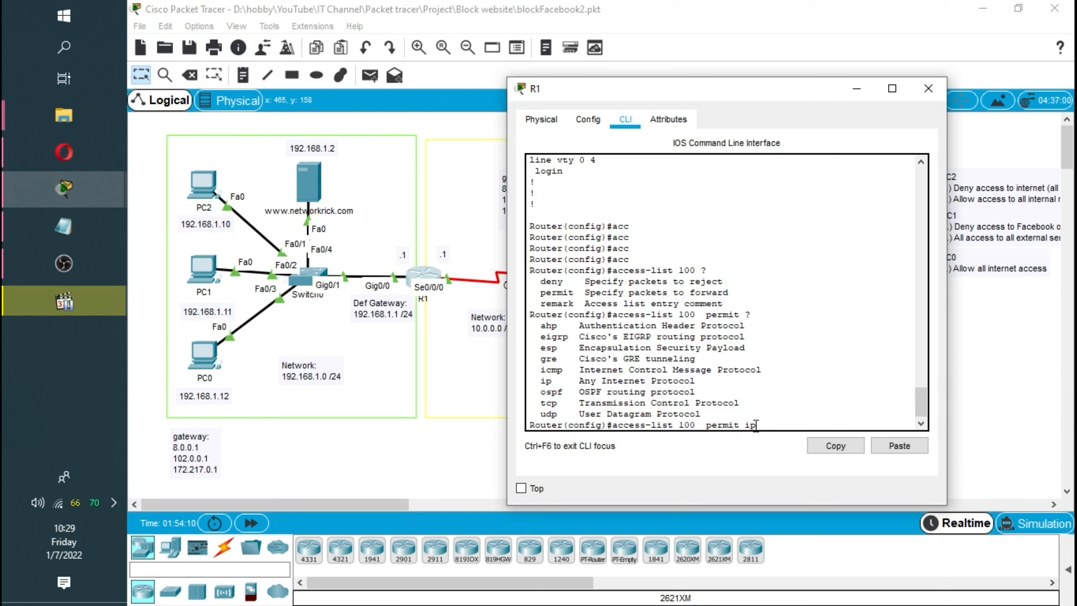
type("ip ?")
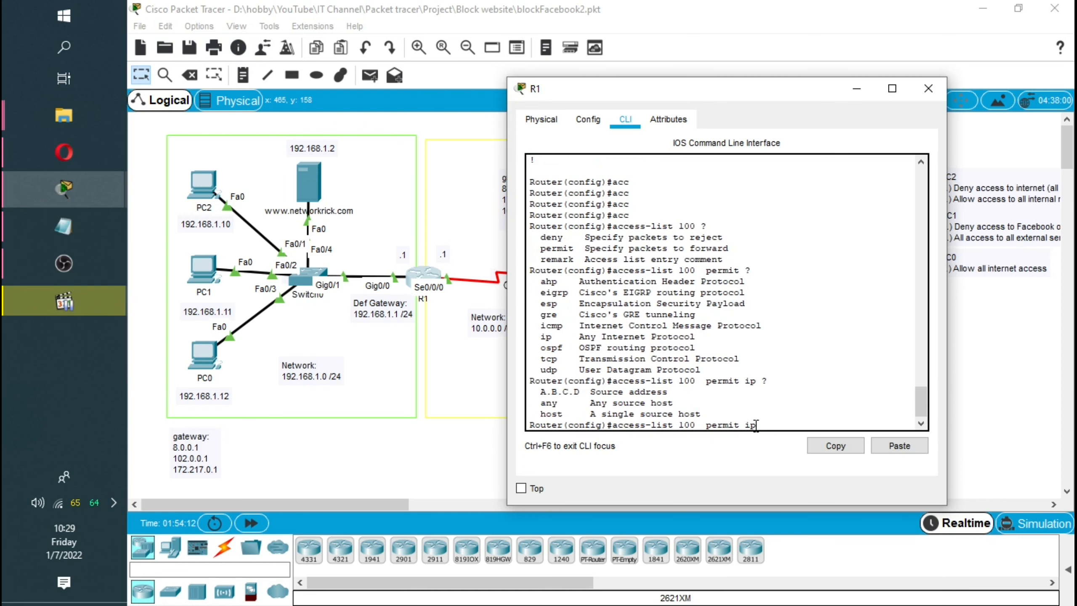
- Set the permit ip entry's source to any and list its destination options
left_click_drag(690, 402, 531, 401)
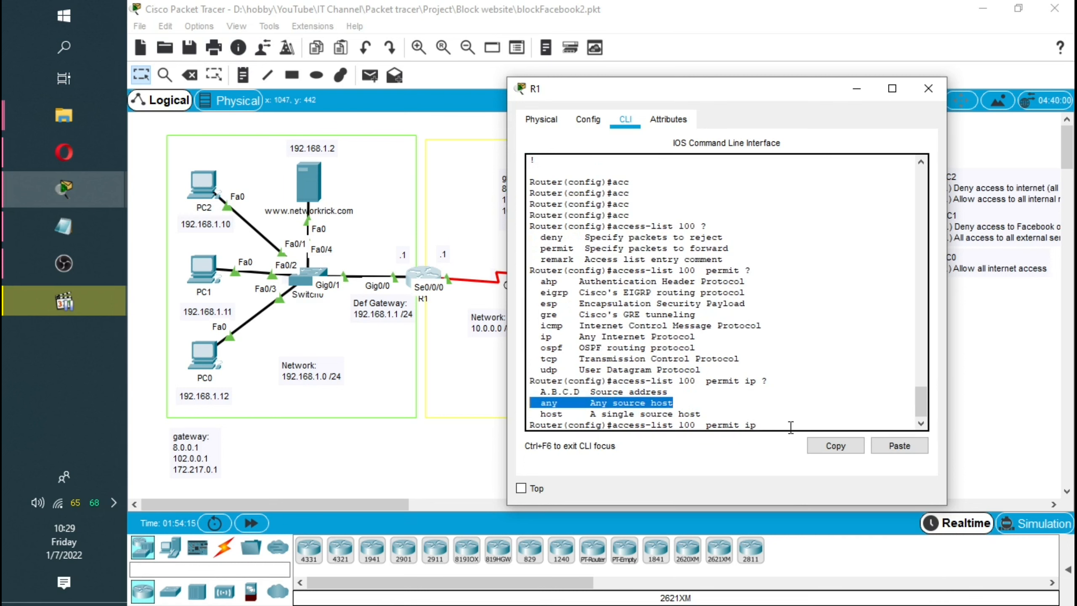
left_click(772, 418)
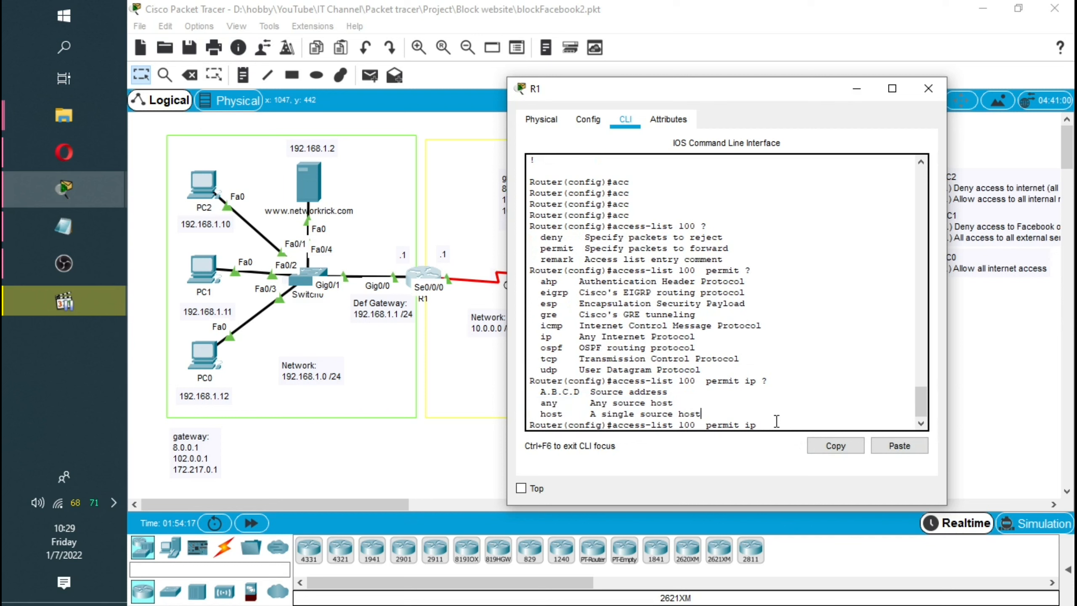
type("any ")
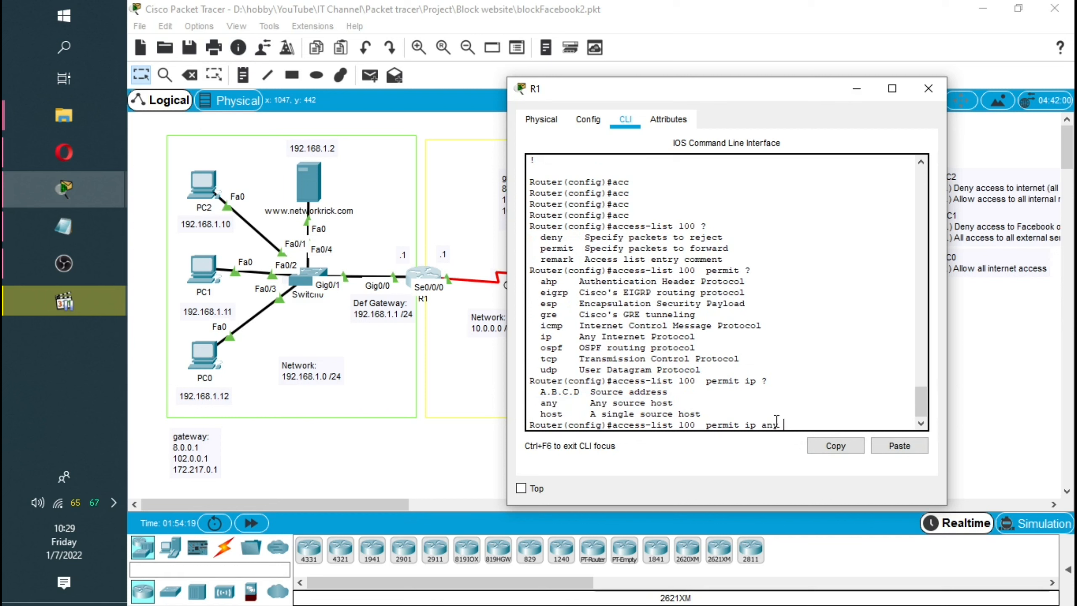
type("?")
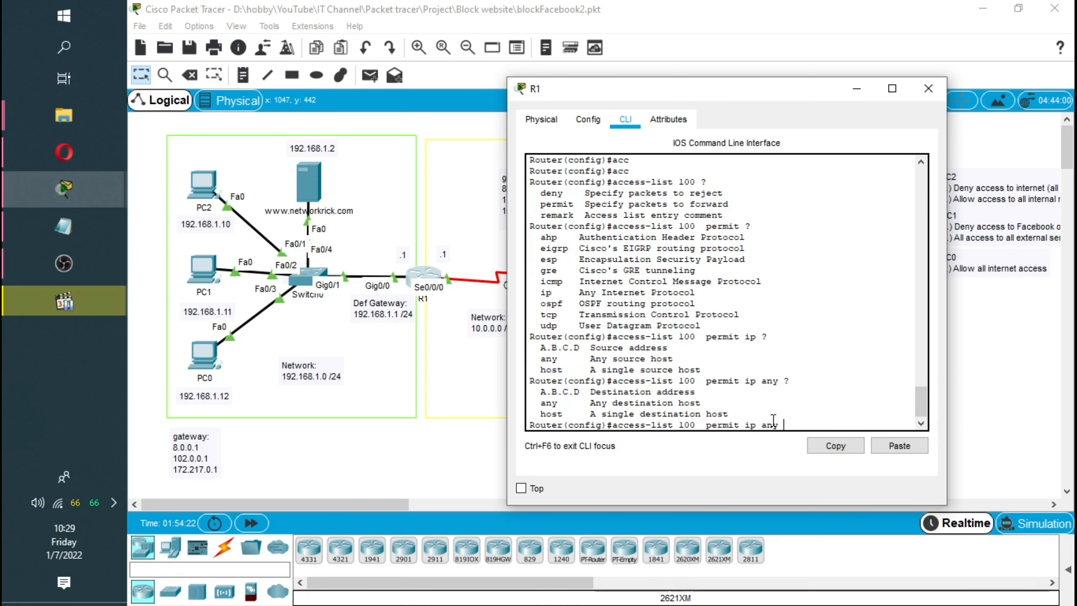
- Set the destination to any and commit the entry as access-list 100 permit ip any any
left_click_drag(701, 404, 510, 401)
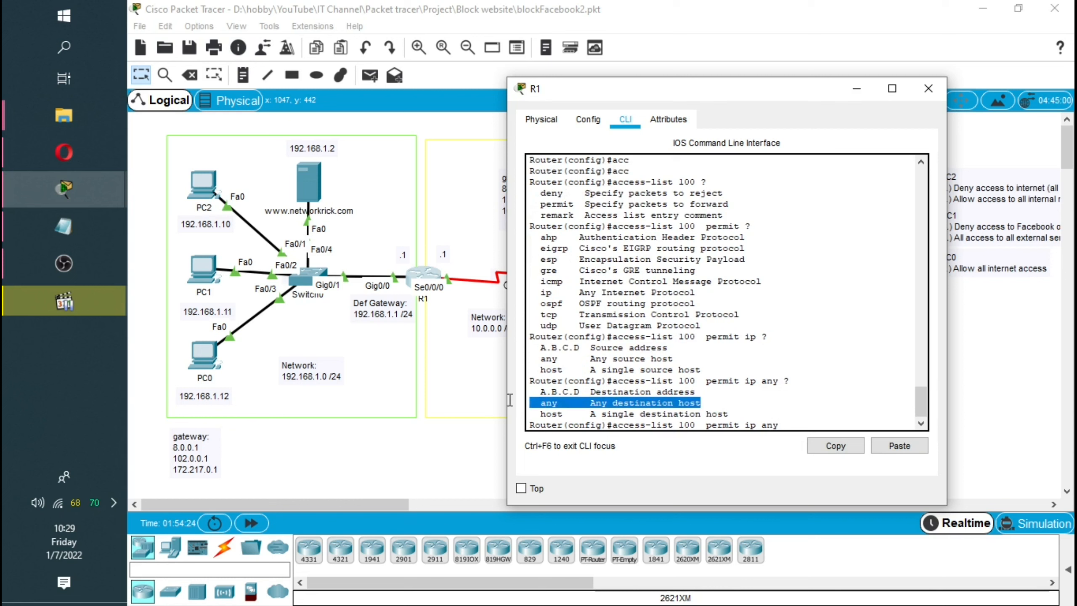
left_click(799, 420)
type("any")
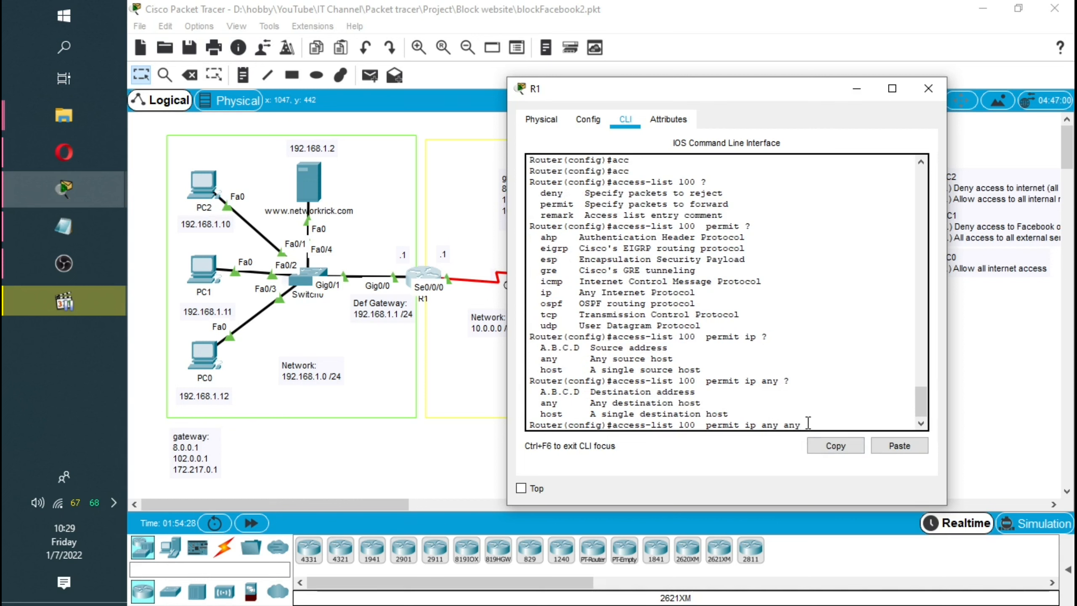
key("Return")
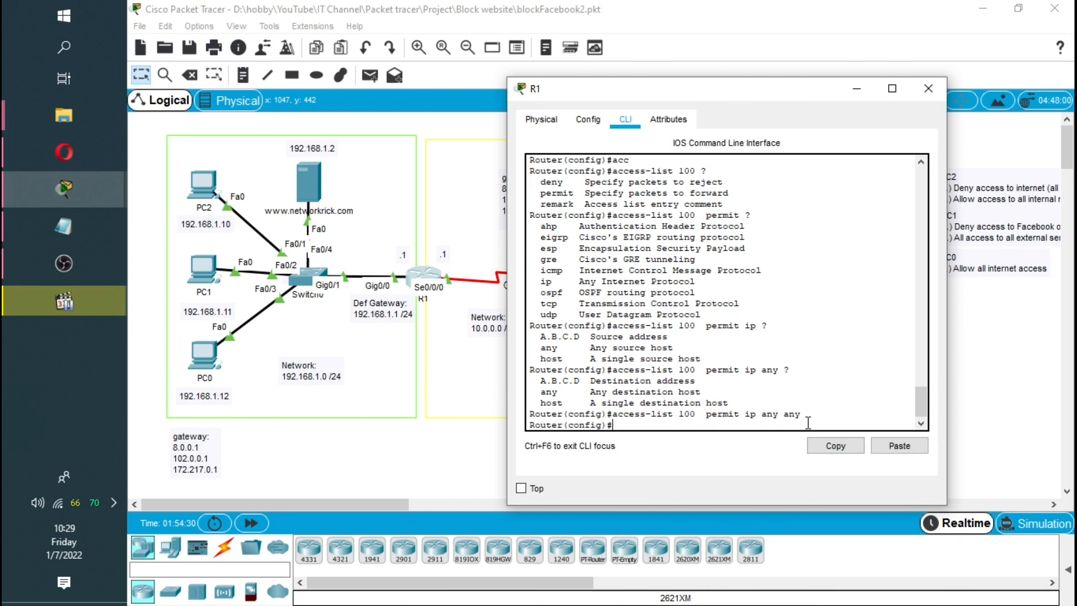
- Display R1's running configuration with do sh r and page through to the access-list 100 entries
type("do sh r")
key("Return")
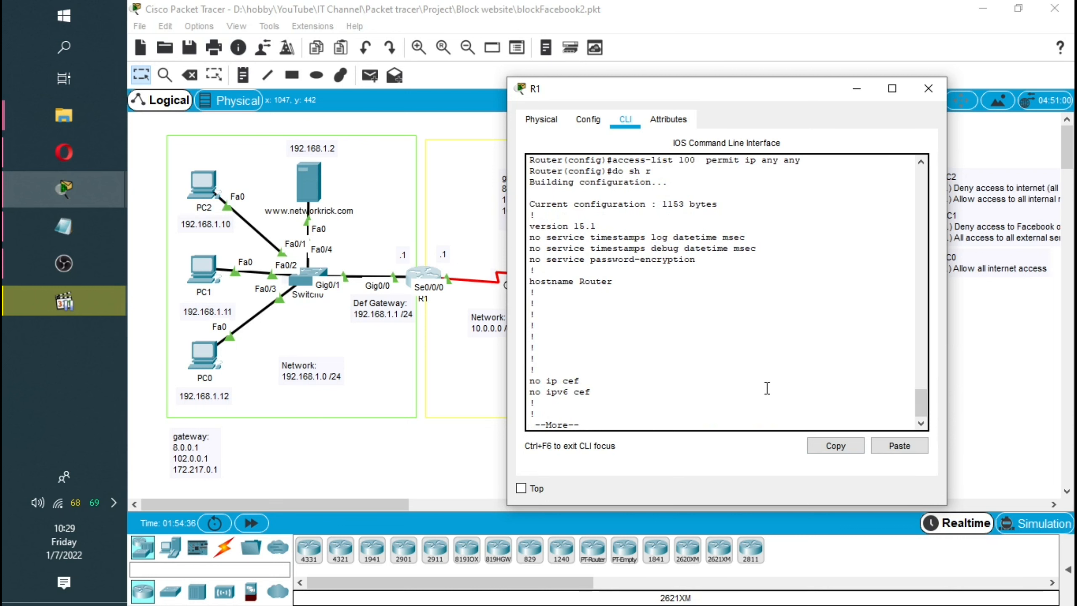
key("Return")
key("Return")
key("Return")
key("Return")
key("Return")
key("Return")
key("Return")
key("Return")
key("Return")
key("Return")
key("Return")
key("Return")
key("Return")
key("Return")
key("Return")
key("Return")
key("Return")
key("Return")
key("Return")
key("Return")
key("Return")
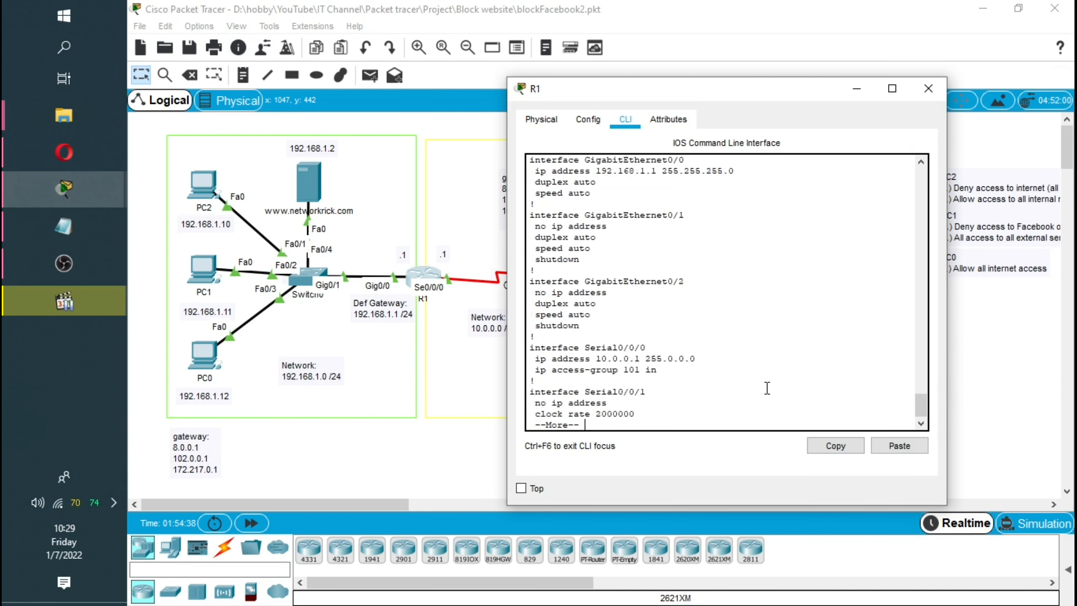
key("Return")
key("Return")
key("Return")
key("Return")
key("Return")
key("Return")
key("Return")
key("Return")
key("Return")
key("Return")
key("Return")
key("Return")
key("Return")
key("Return")
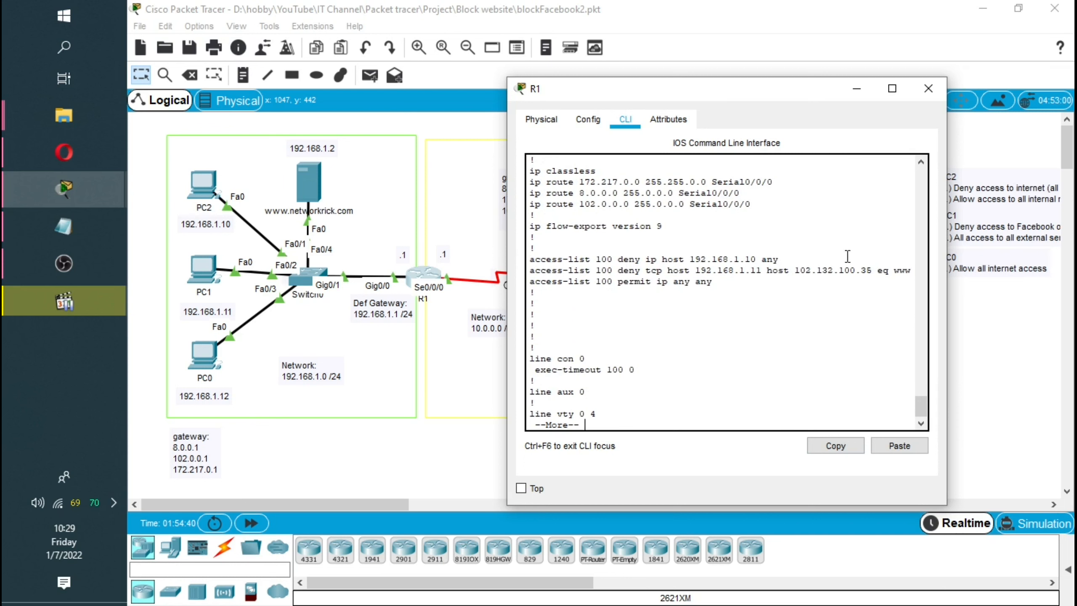
- Examine the order, sources and destinations of the access-list 100 deny and permit entries in the running configuration
left_click_drag(779, 258, 911, 270)
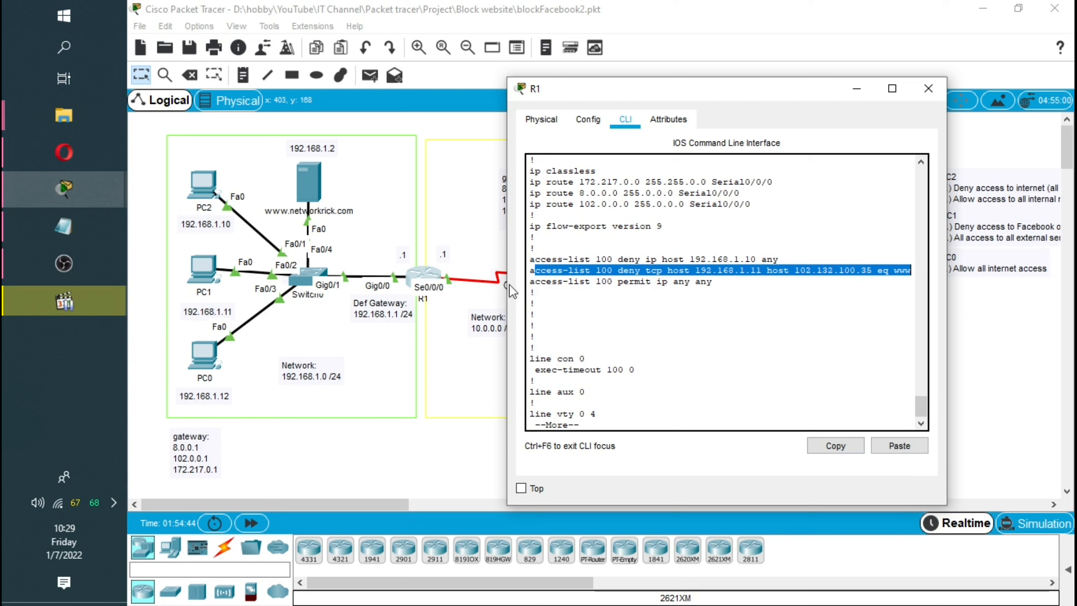
left_click_drag(723, 282, 531, 271)
left_click(716, 284)
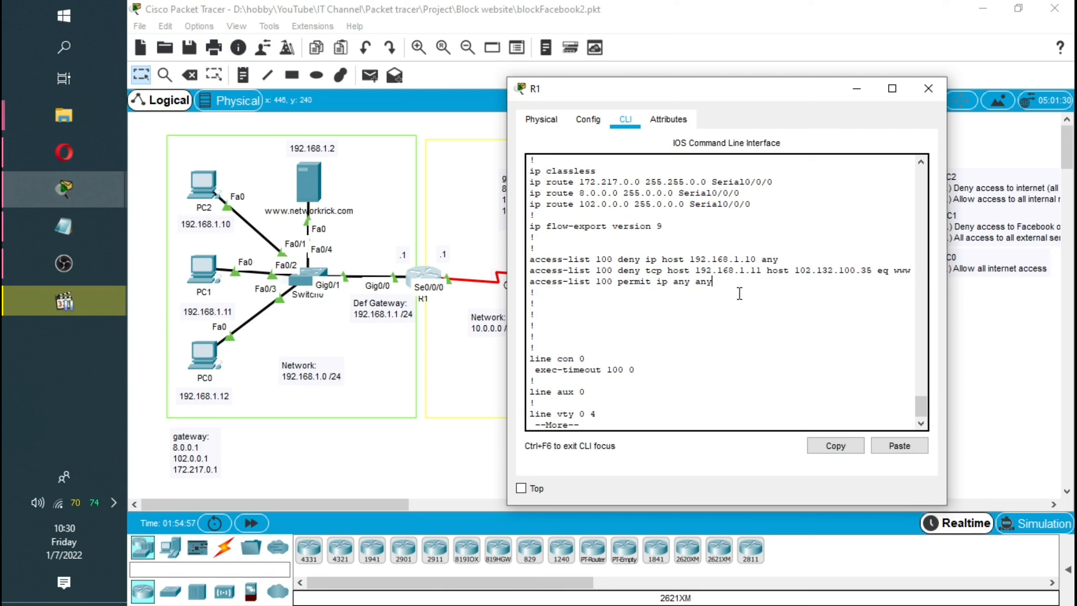
left_click_drag(720, 283, 518, 283)
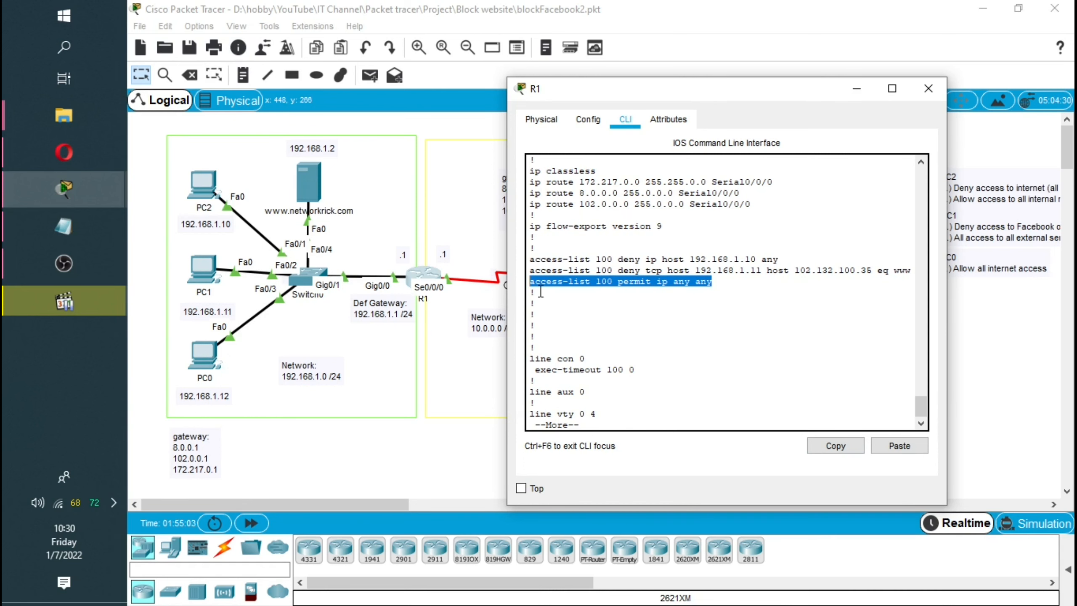
left_click(720, 291)
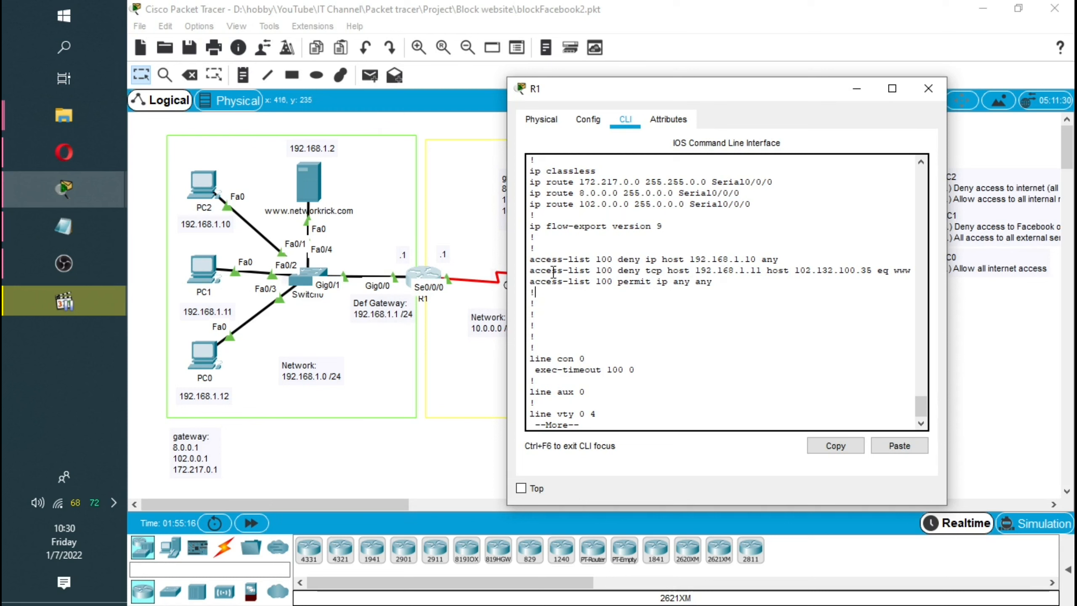
left_click_drag(533, 270, 930, 270)
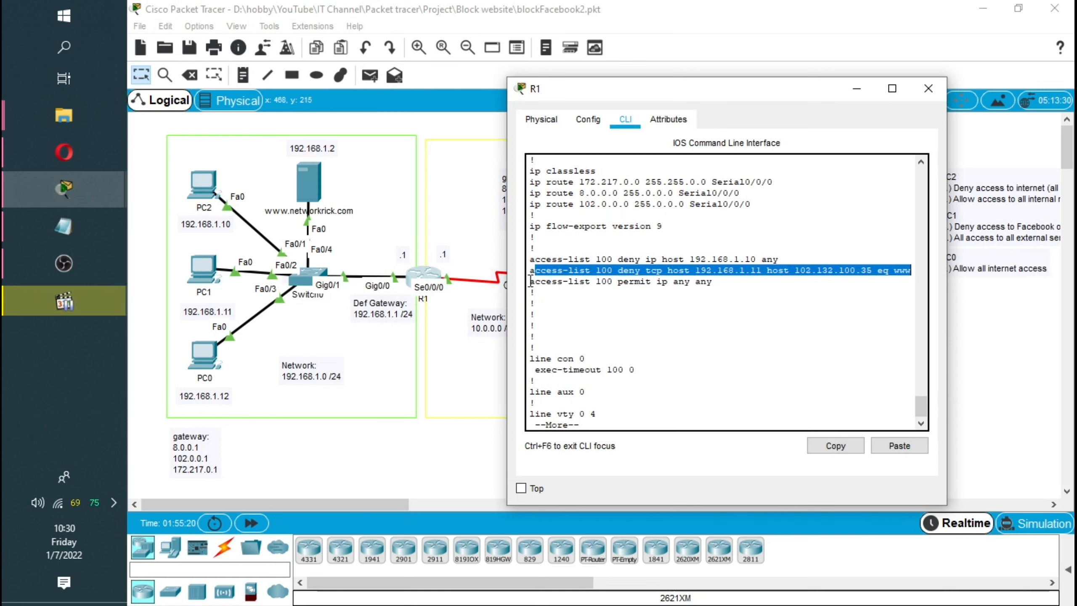
left_click_drag(783, 260, 767, 260)
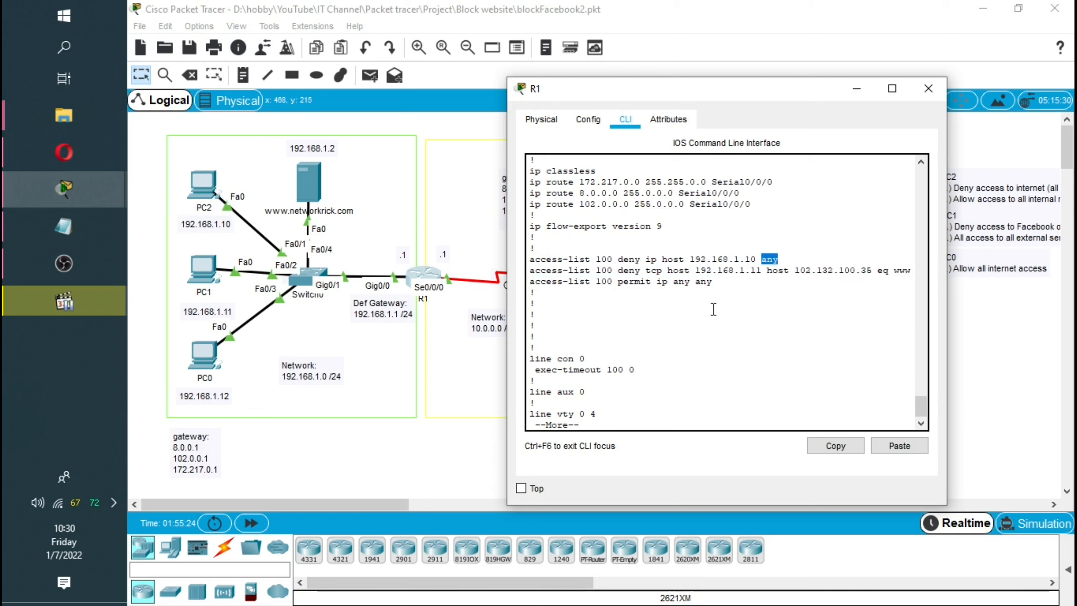
left_click(755, 291)
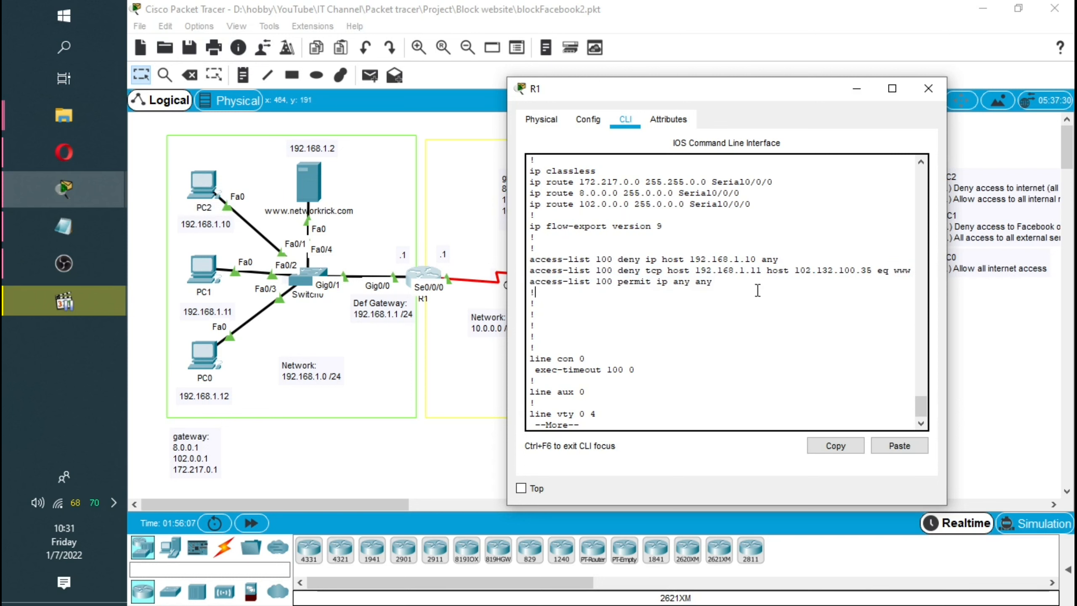
left_click_drag(714, 284, 764, 276)
left_click(772, 289)
left_click(735, 305)
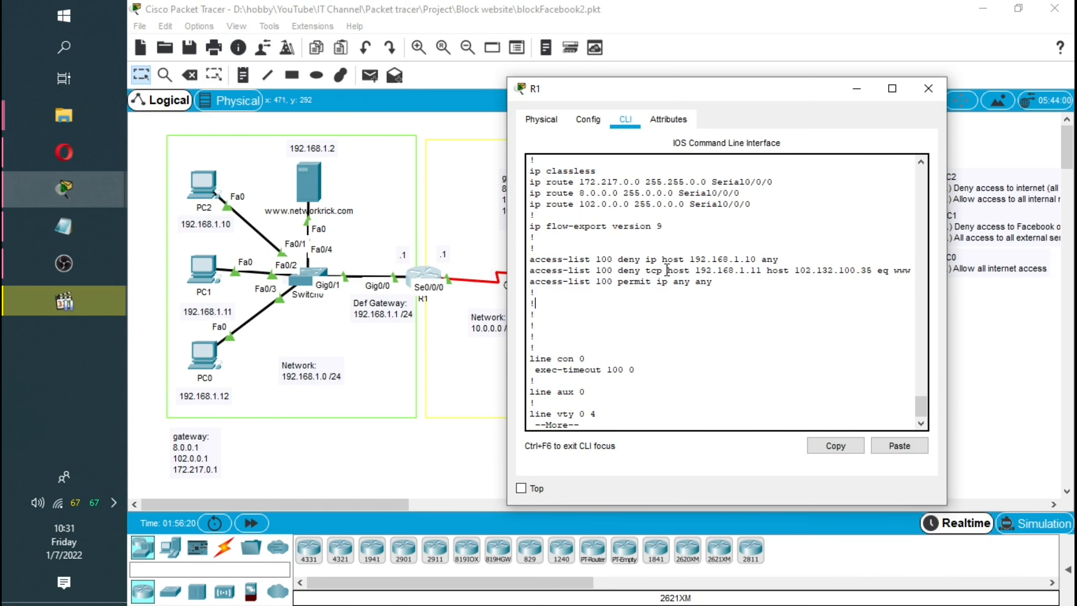
- Test PC1's access to Facebook by loading facebook.com in its web browser, and close the PC1 window
left_click(204, 268)
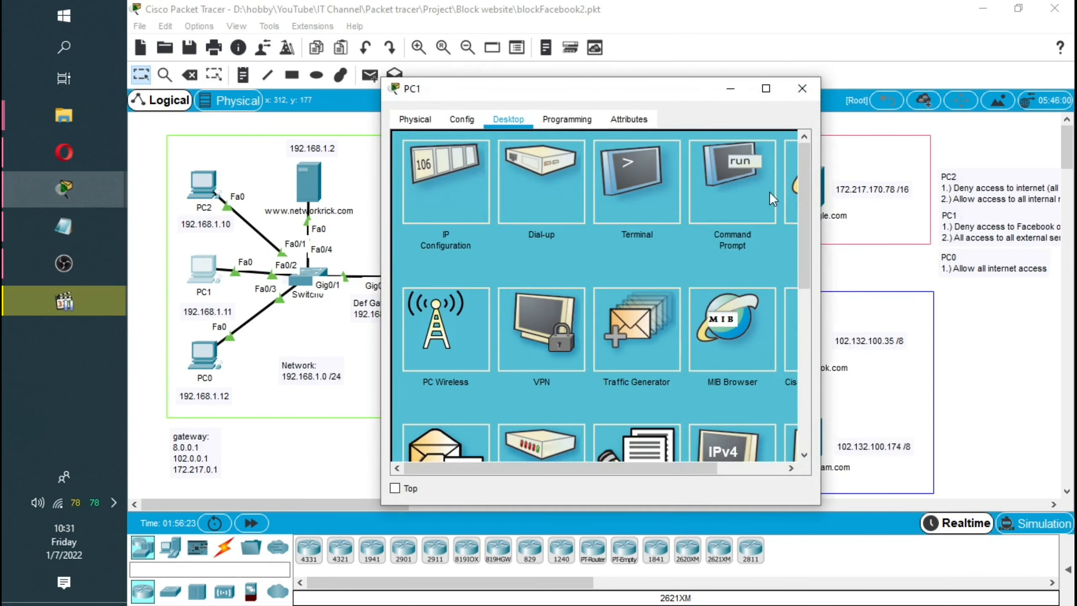
left_click_drag(655, 470, 754, 474)
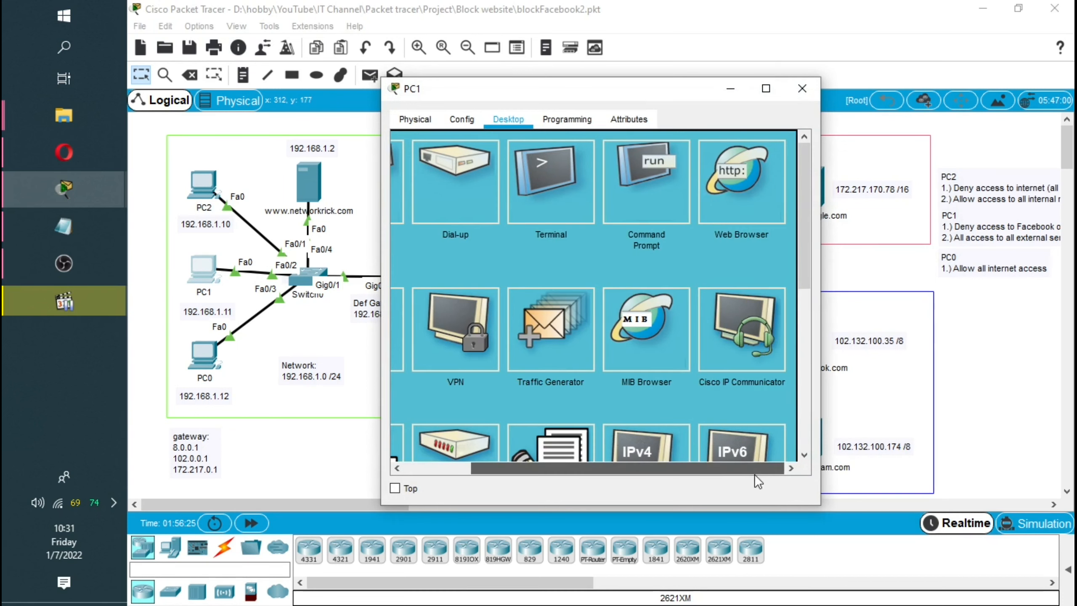
left_click(720, 251)
left_click(499, 165)
type("face")
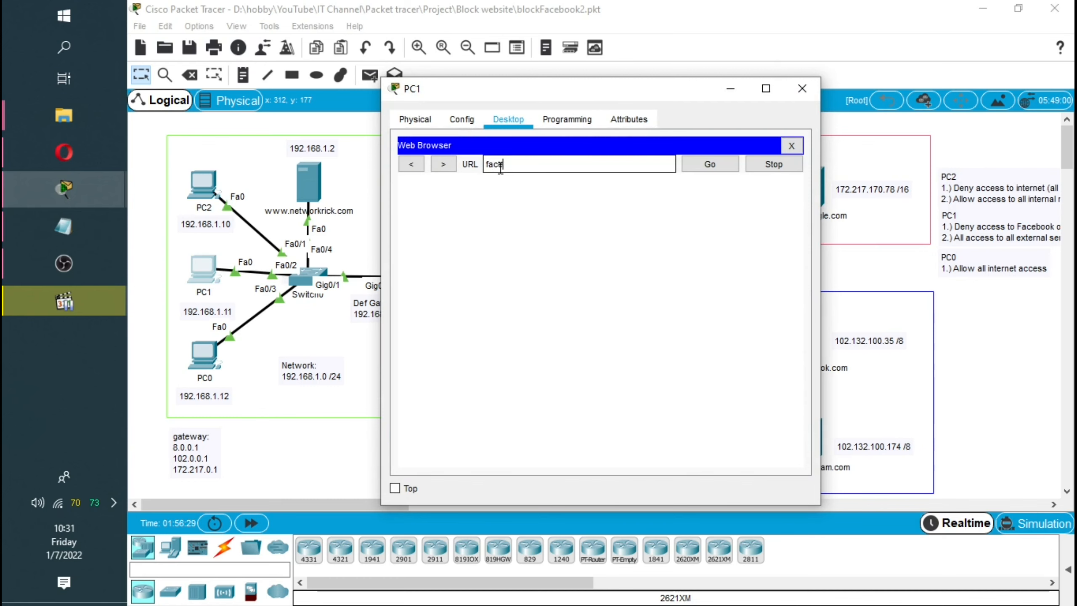
left_click(765, 89)
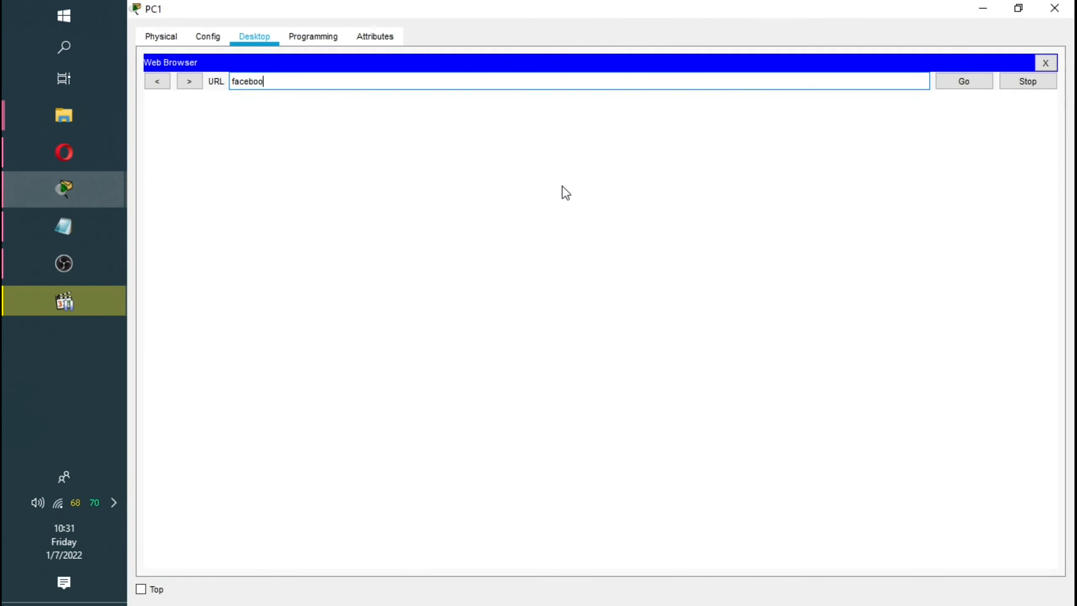
type("book.com")
key("Return")
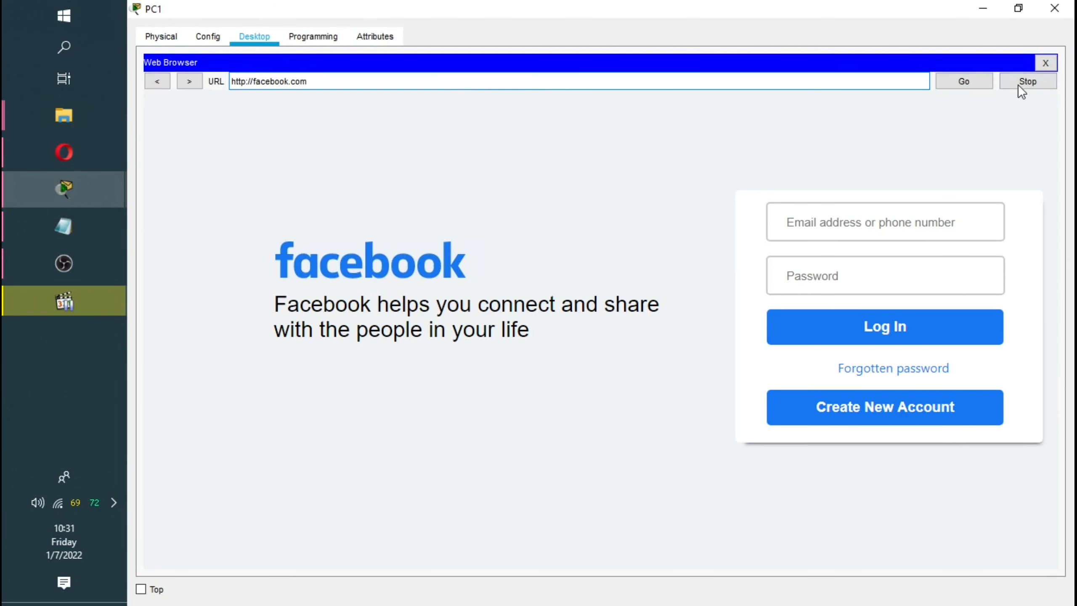
left_click(1054, 8)
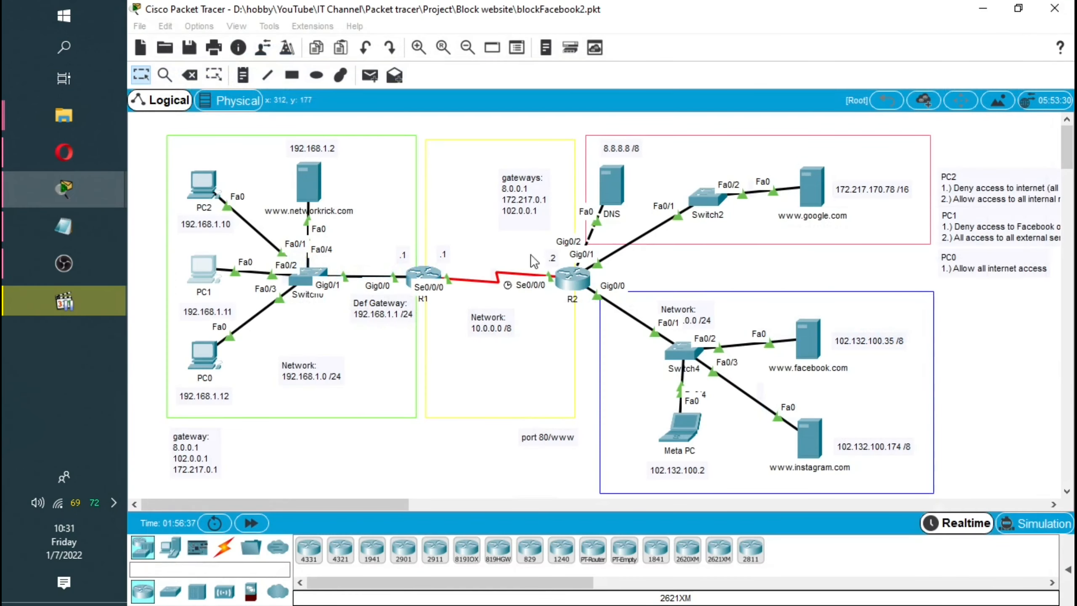
- Test PC2's internet access by loading google.com in its web browser instead of the command prompt, and close the PC2 window
left_click(202, 182)
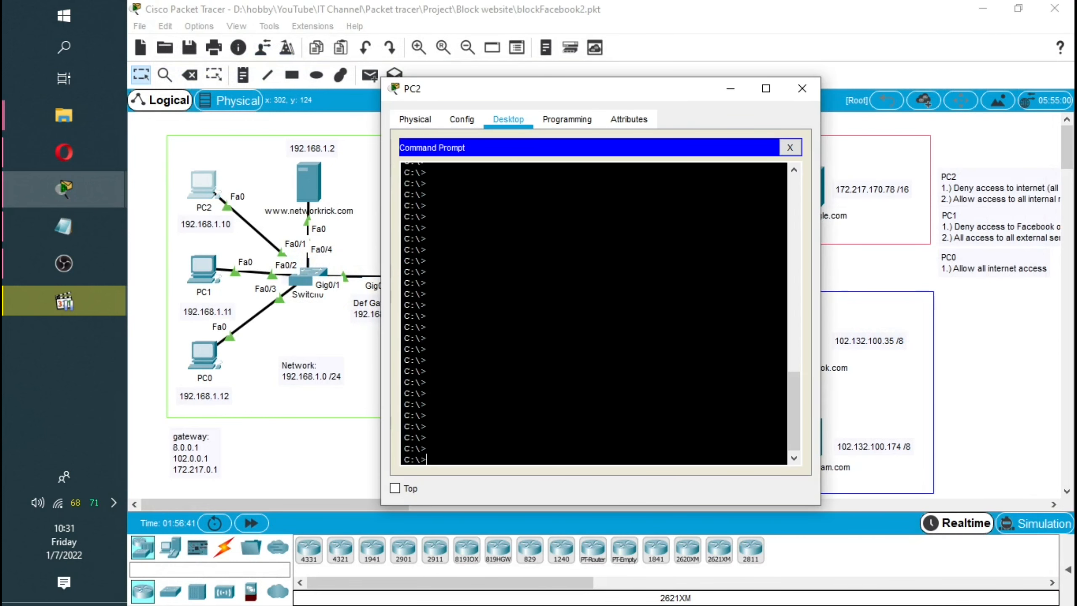
left_click(790, 146)
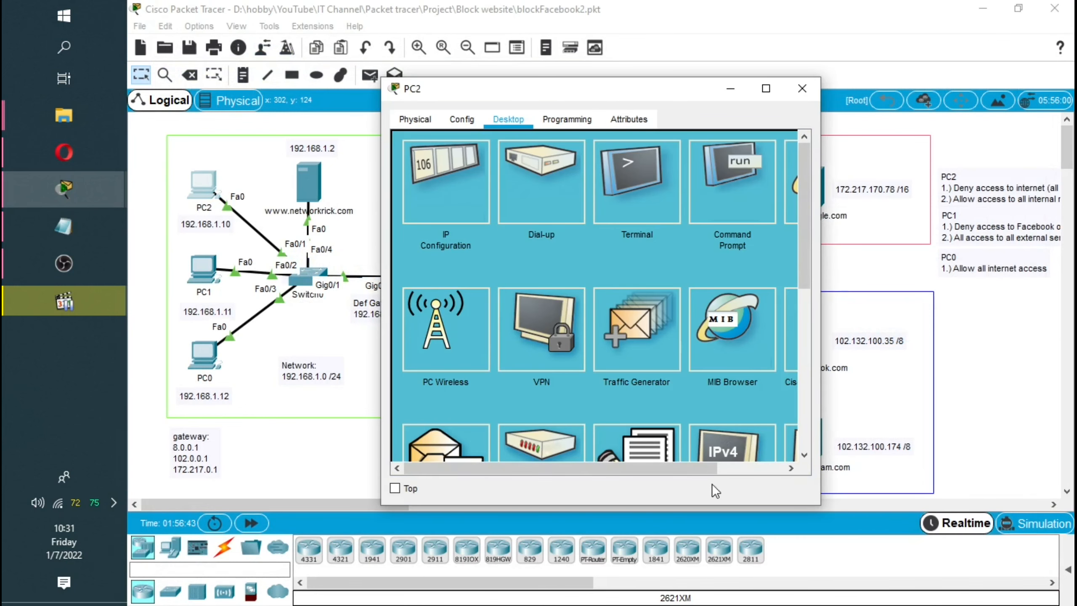
left_click_drag(695, 469, 762, 469)
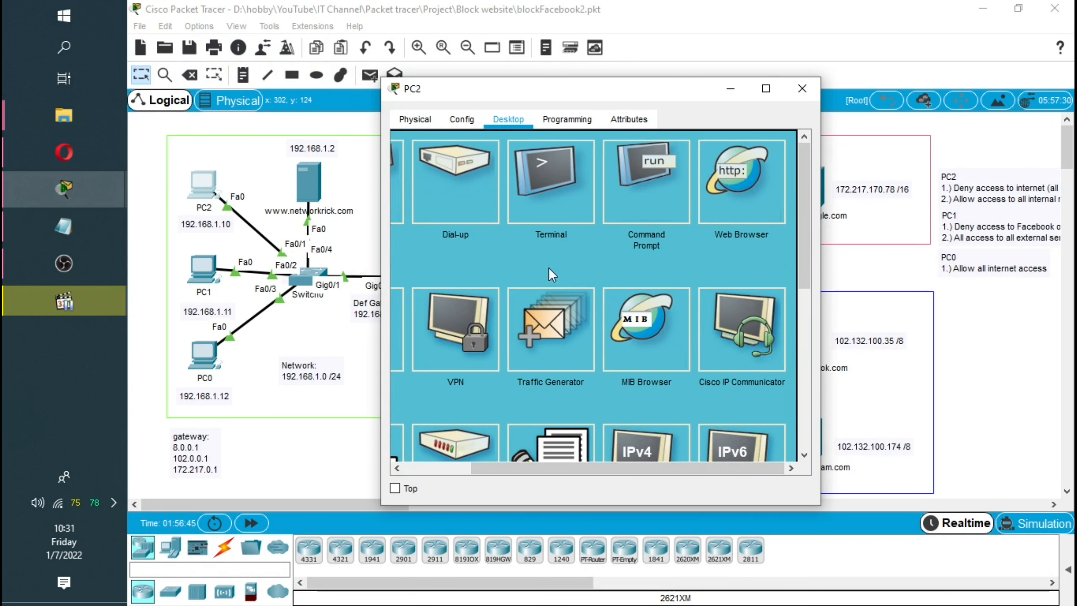
left_click(703, 195)
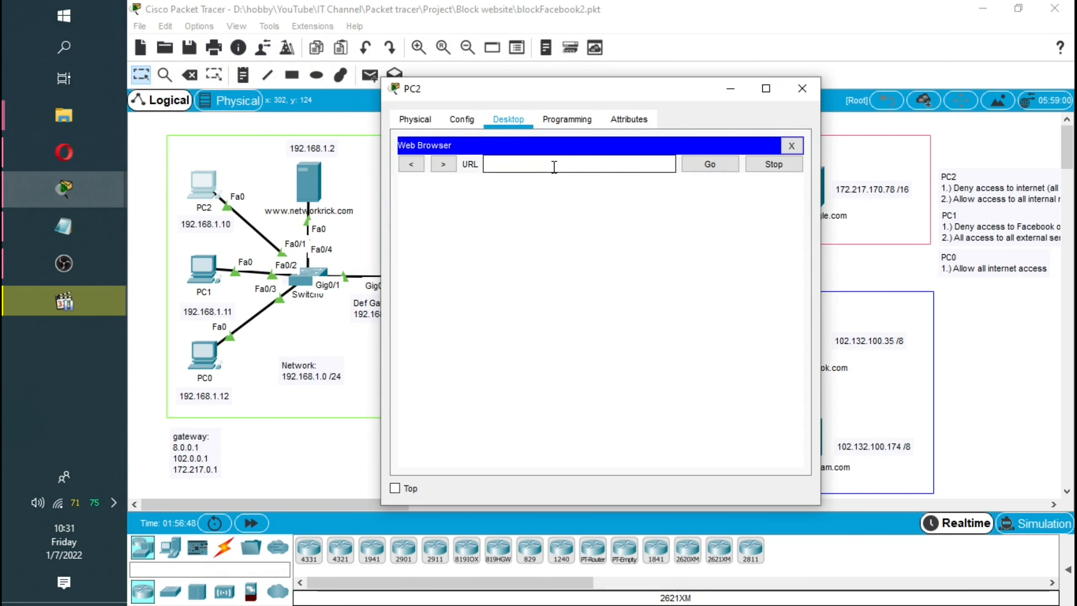
type("google.com")
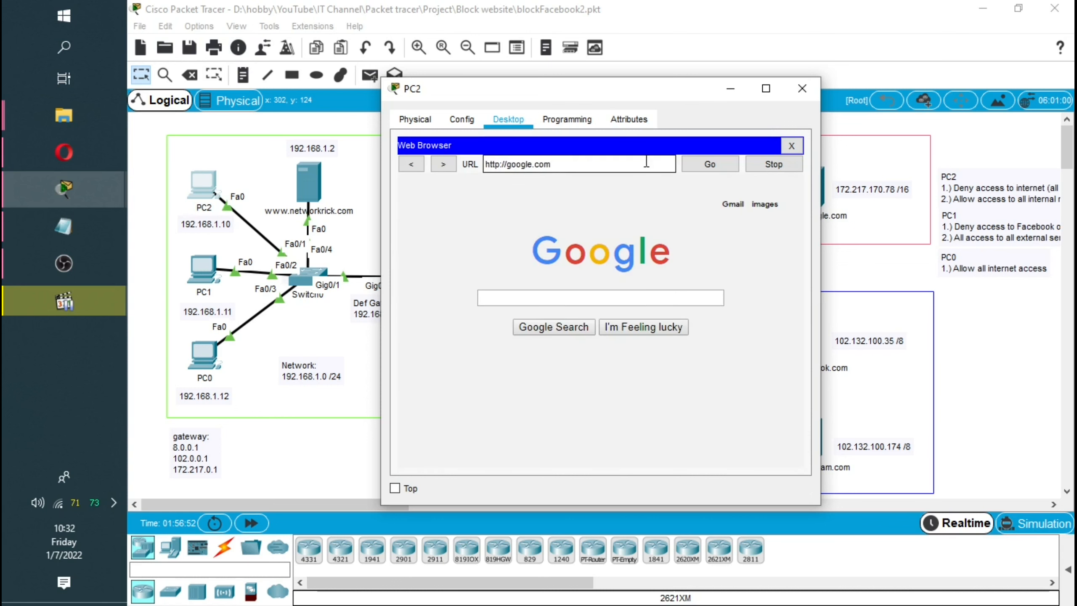
left_click(803, 88)
- Reopen R1's CLI, review the access-list 100 entries in the running configuration, and exit the paged listing
left_click(404, 275)
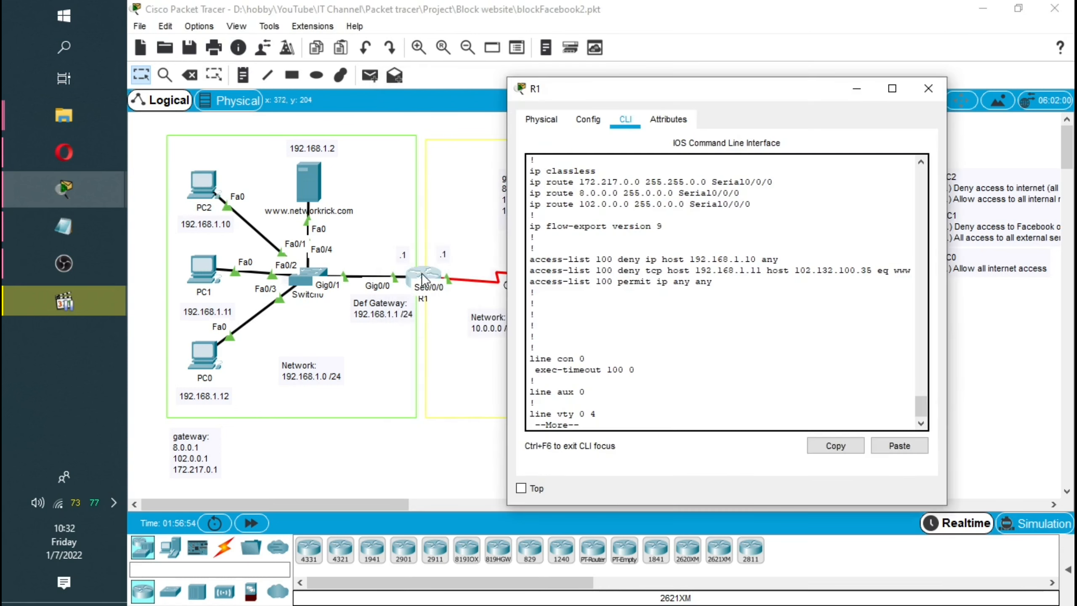
left_click_drag(713, 282, 511, 268)
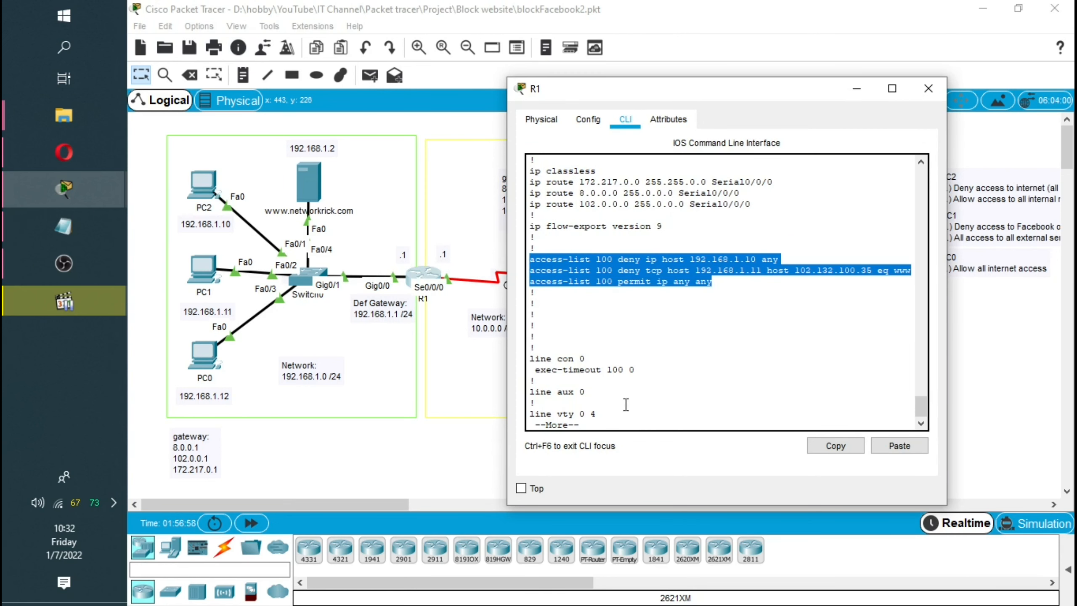
left_click(609, 419)
key("Return")
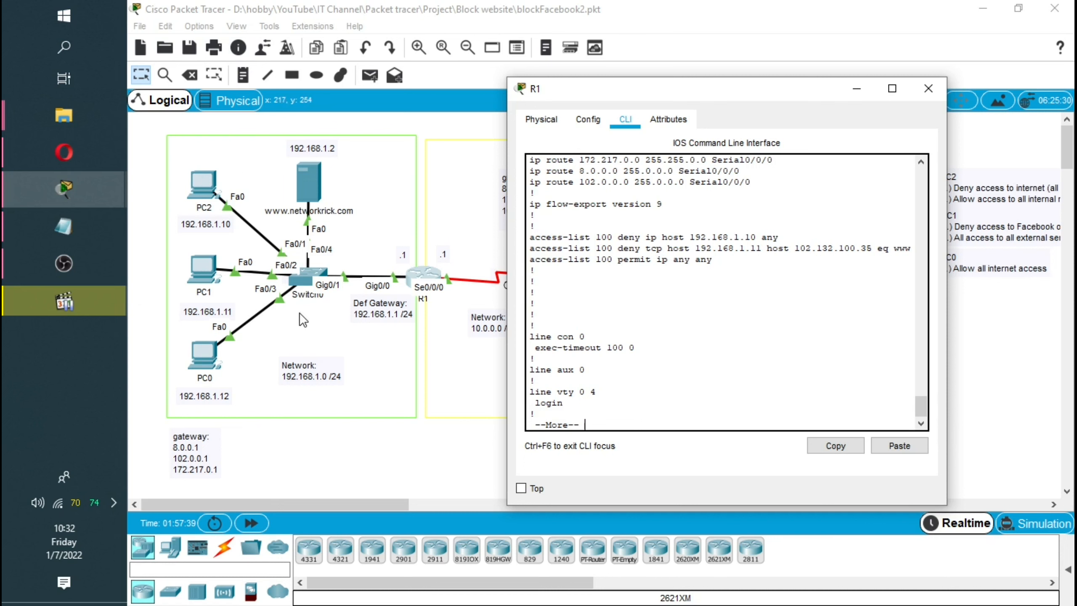
left_click_drag(808, 96, 642, 105)
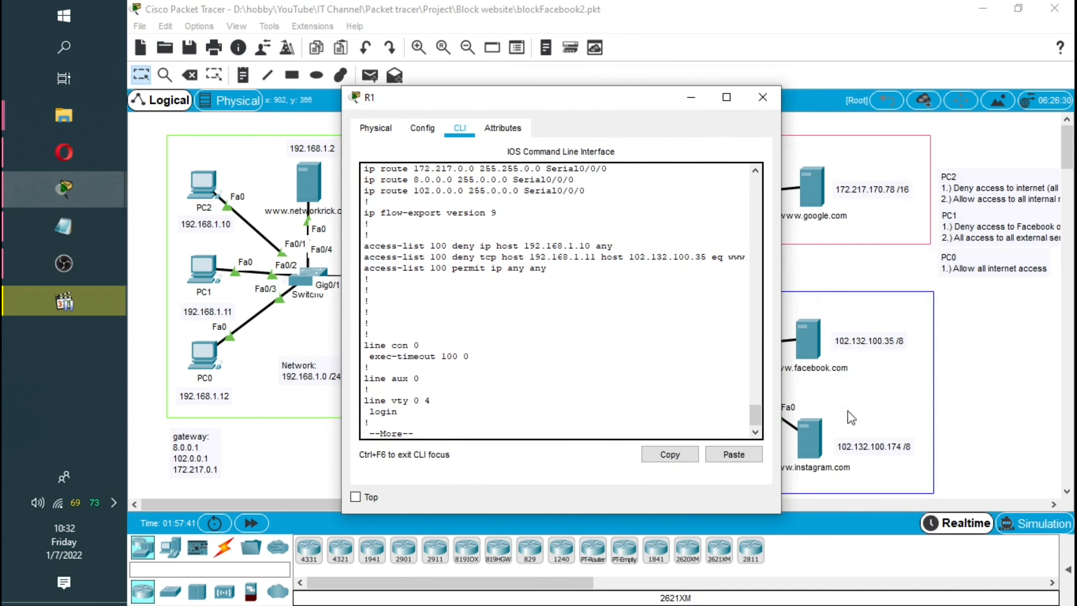
left_click_drag(540, 98, 707, 99)
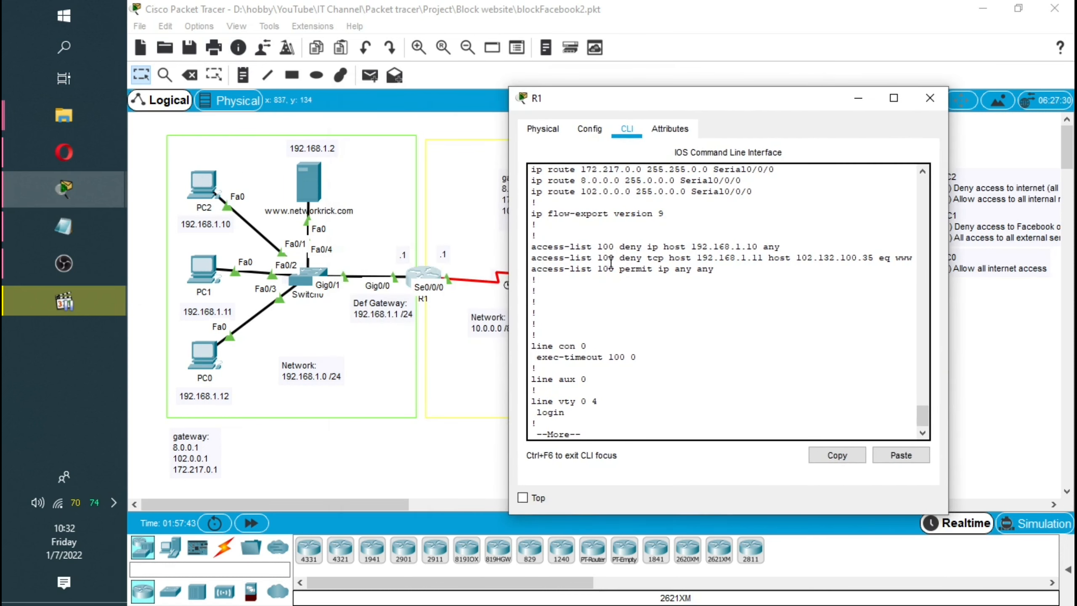
left_click_drag(831, 98, 796, 100)
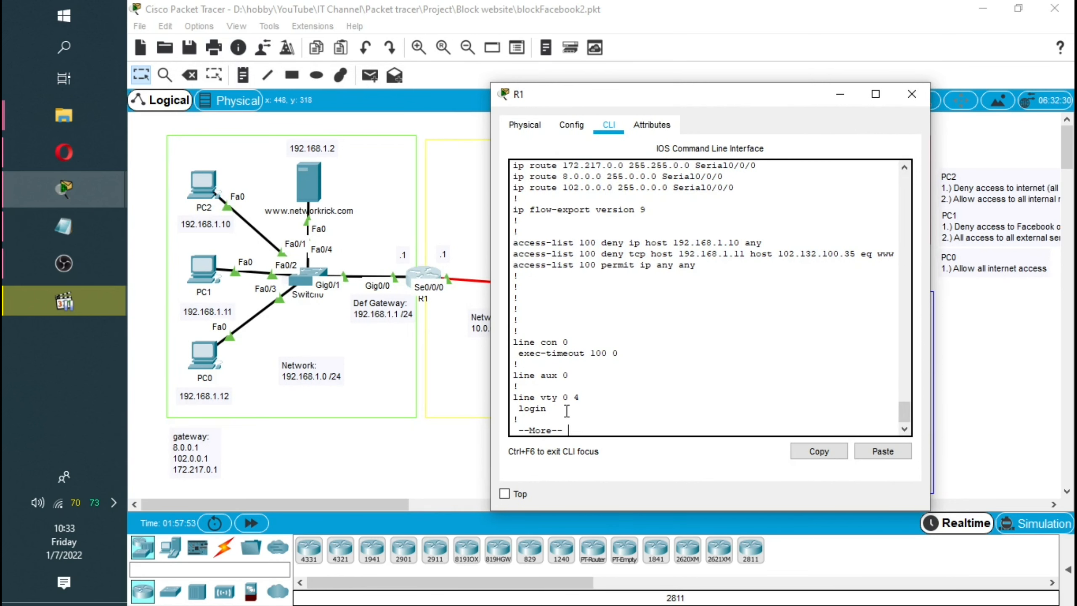
key("Return")
key("Return")
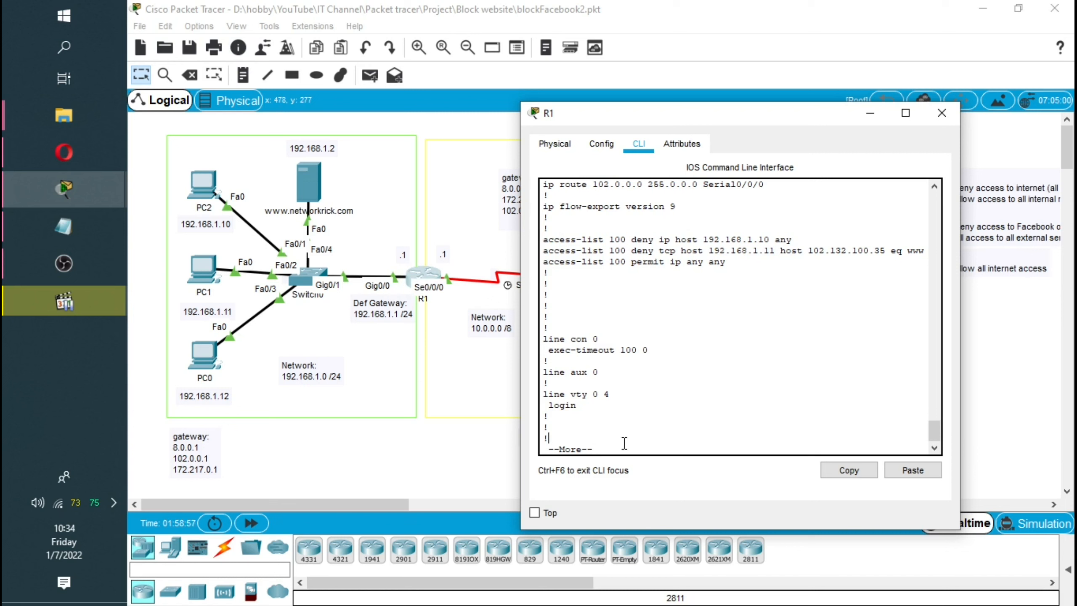
type("q")
- Apply access list 100 to inbound packets on R1's interface g0/0 with ip access-group 100 in
type("i")
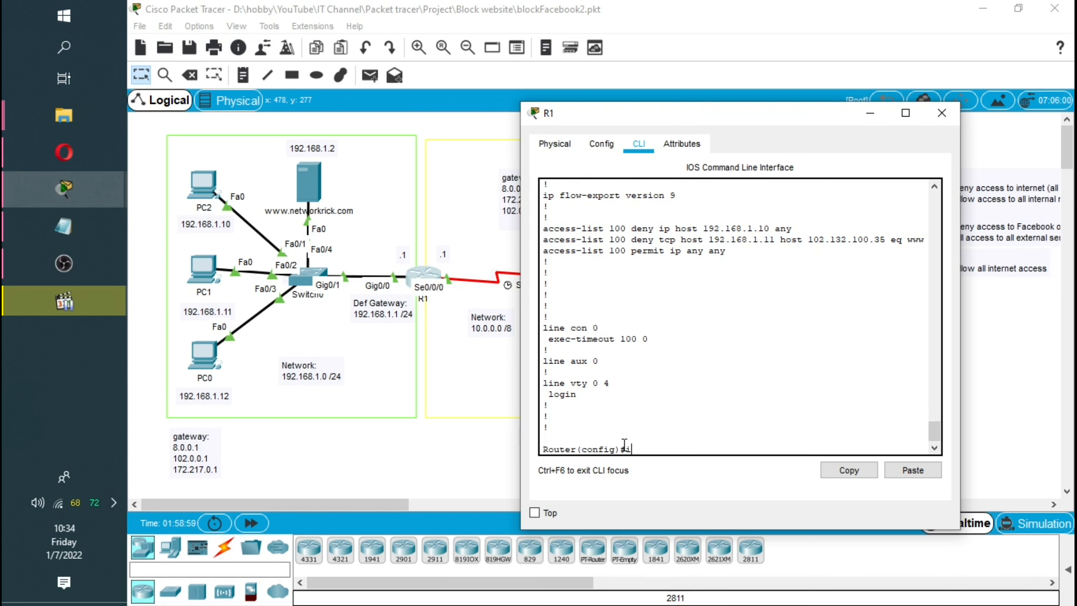
type("nt g0/0")
key("Return")
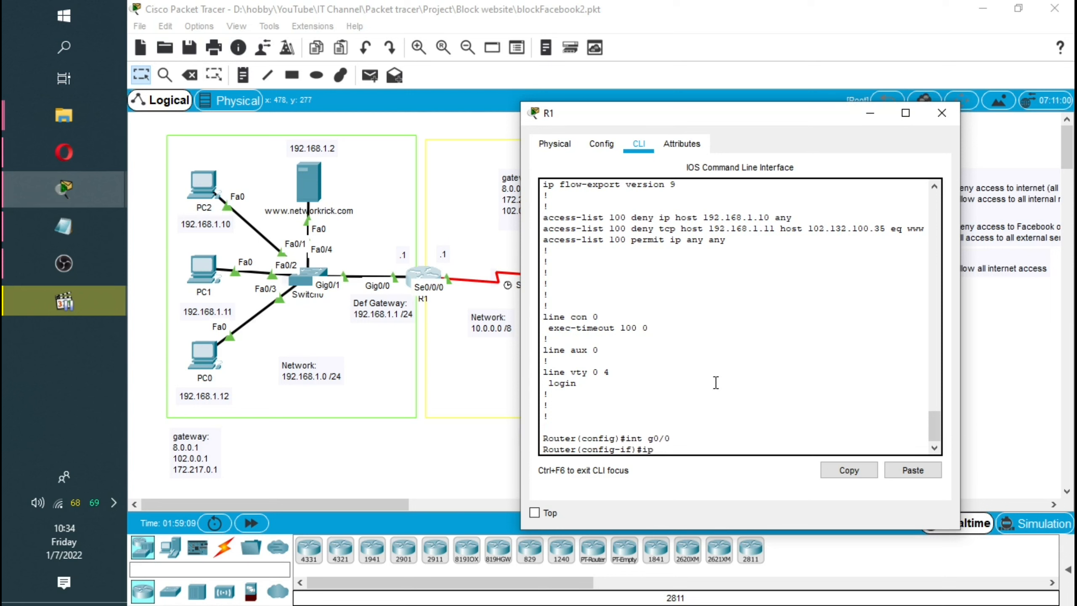
type("ip ac")
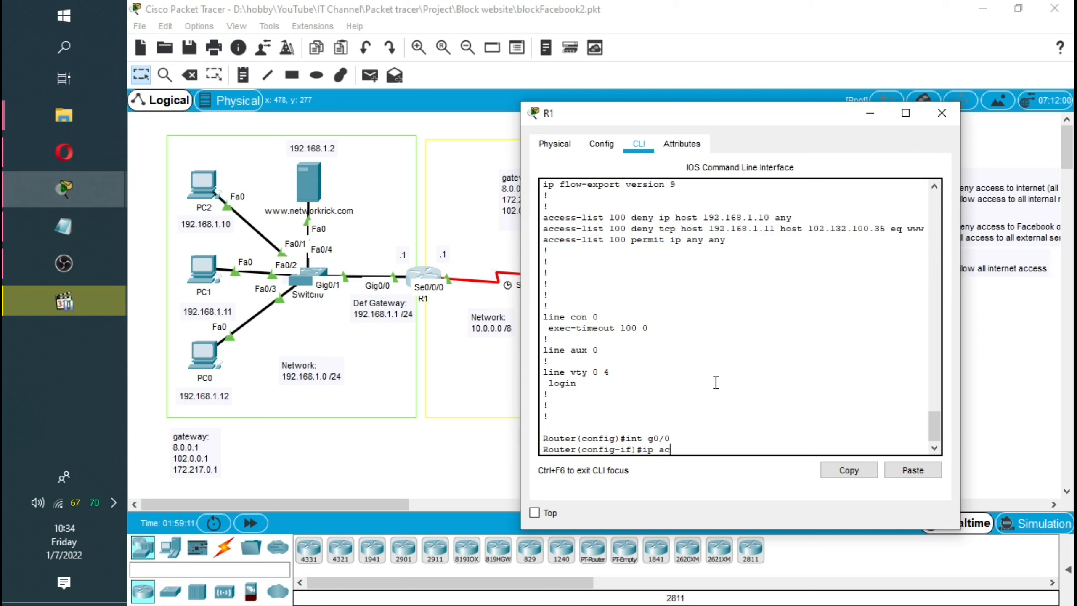
type("c")
key("Tab")
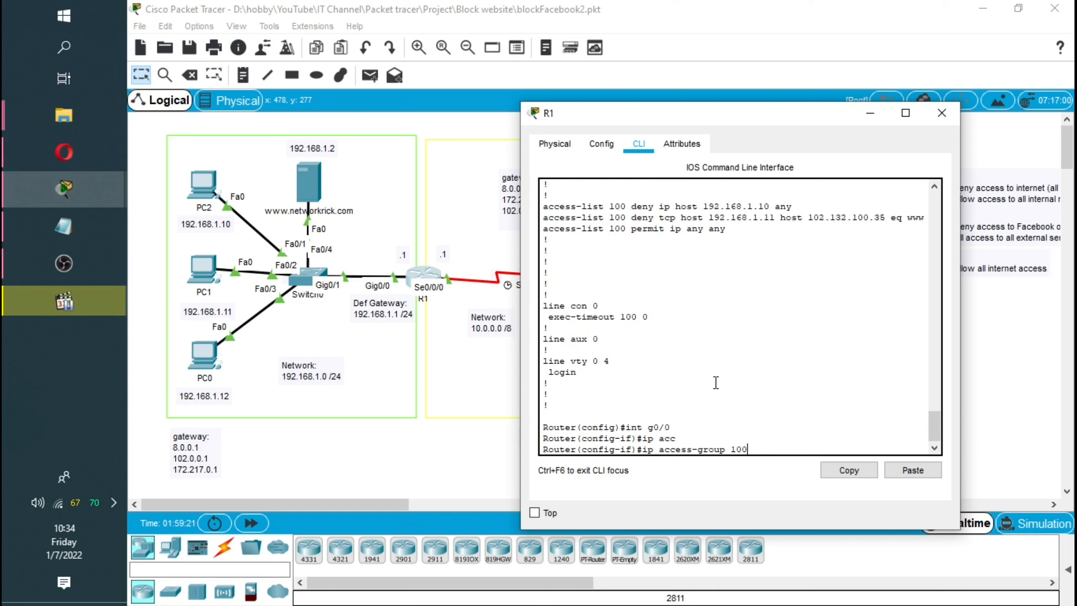
type("?")
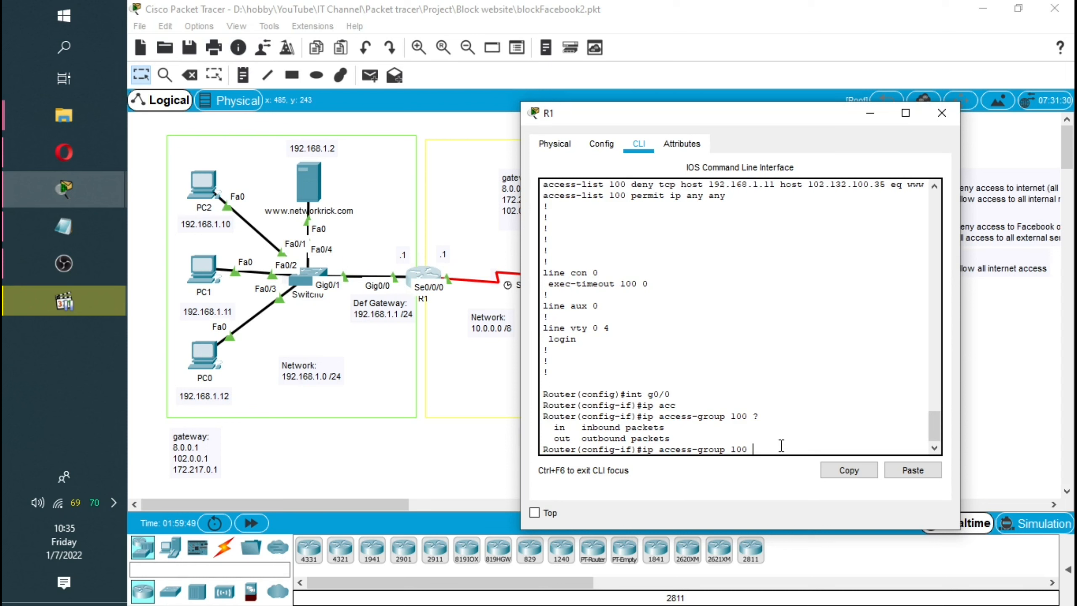
key("Return")
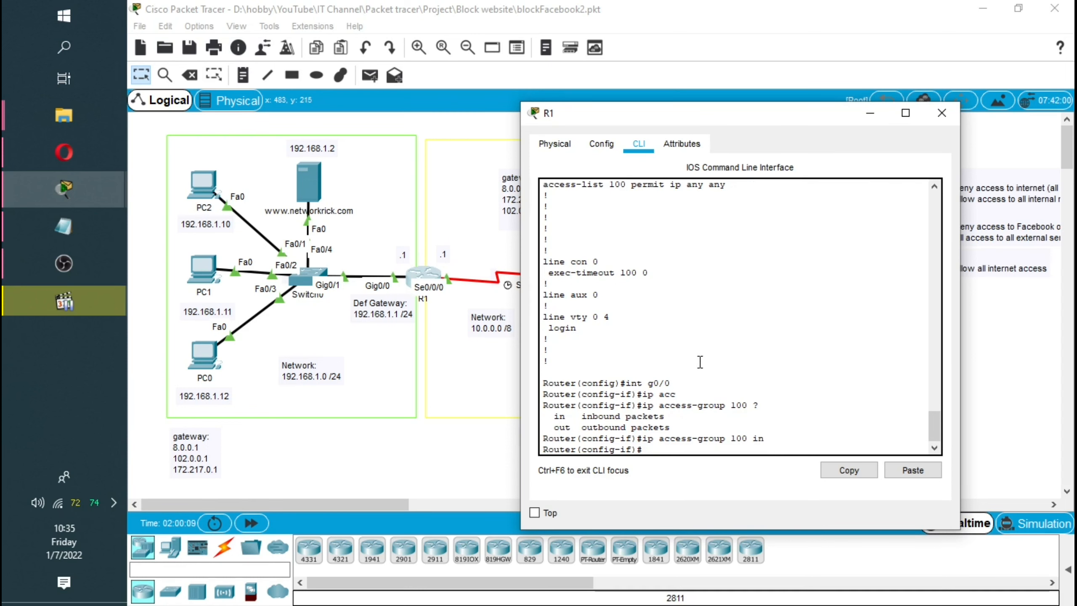
- Display the running configuration with do sh r and check the access-group line under GigabitEthernet0/0
type("do")
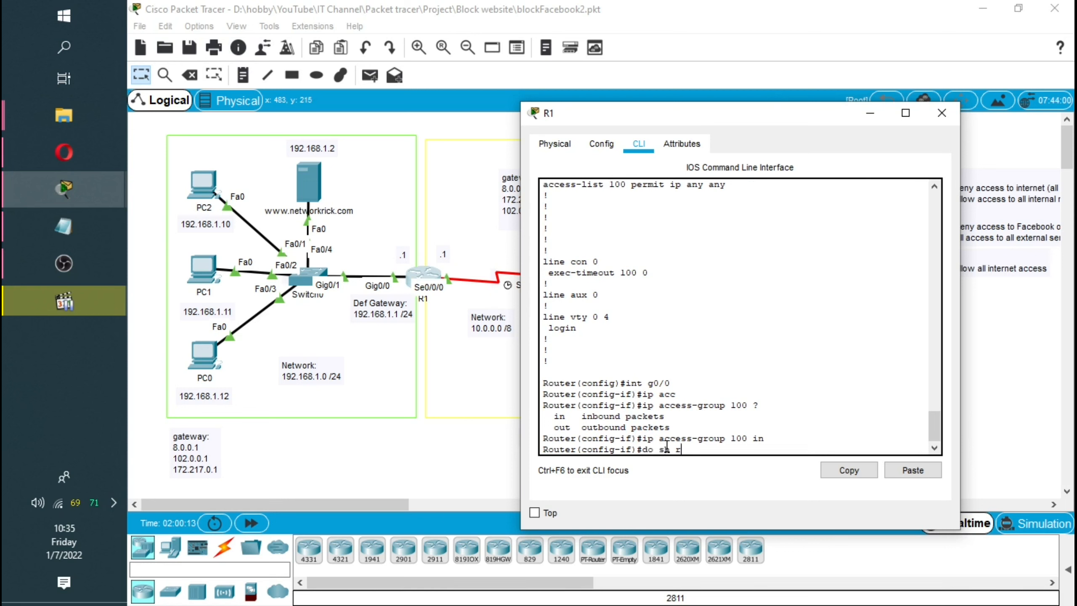
type(" sh r")
key("Return")
key("space")
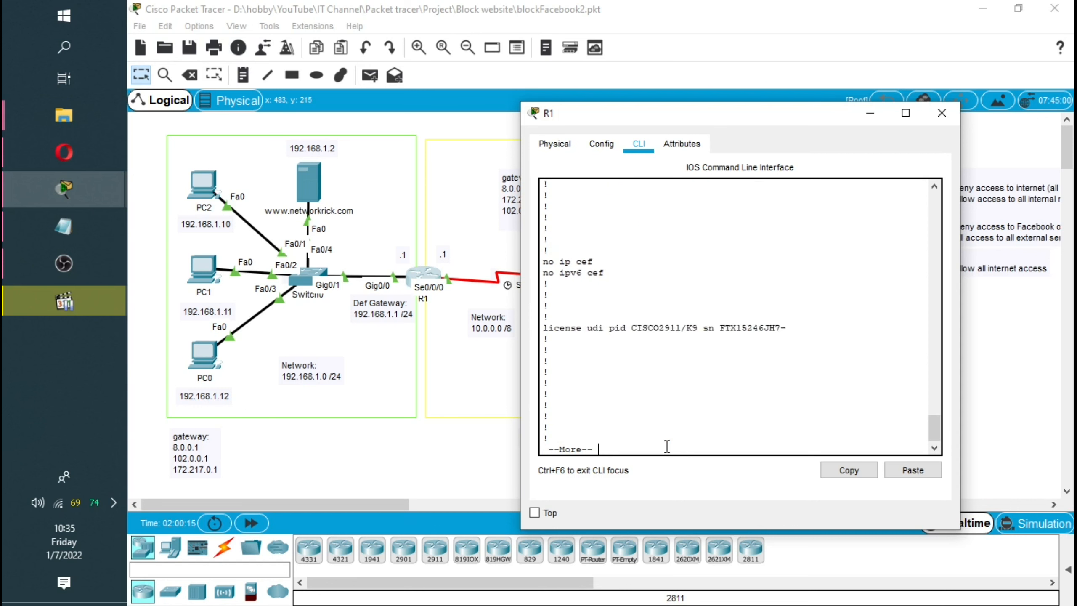
key("space")
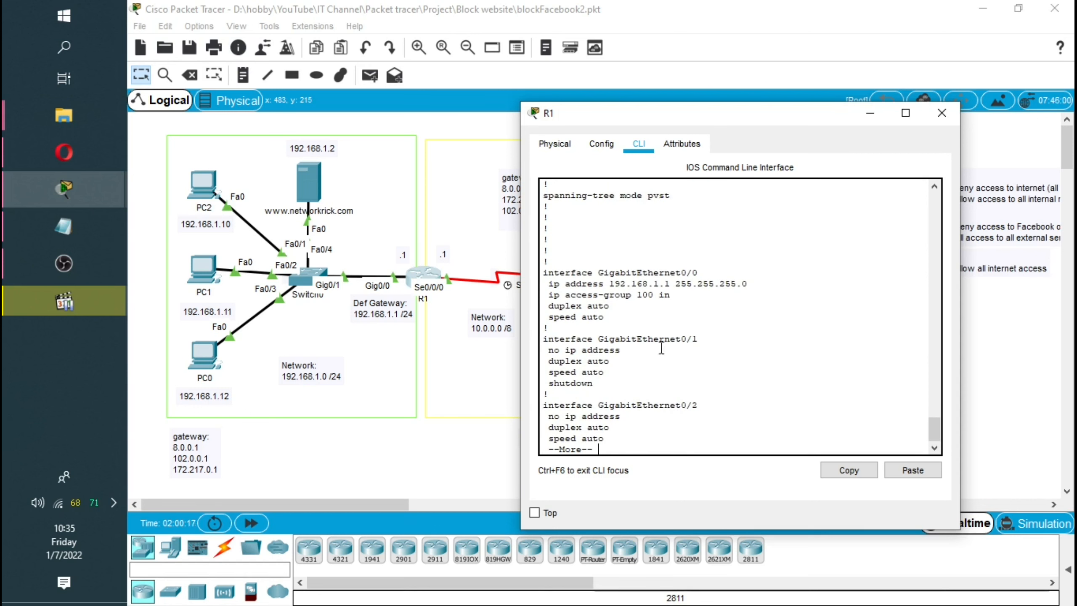
left_click_drag(670, 295, 542, 295)
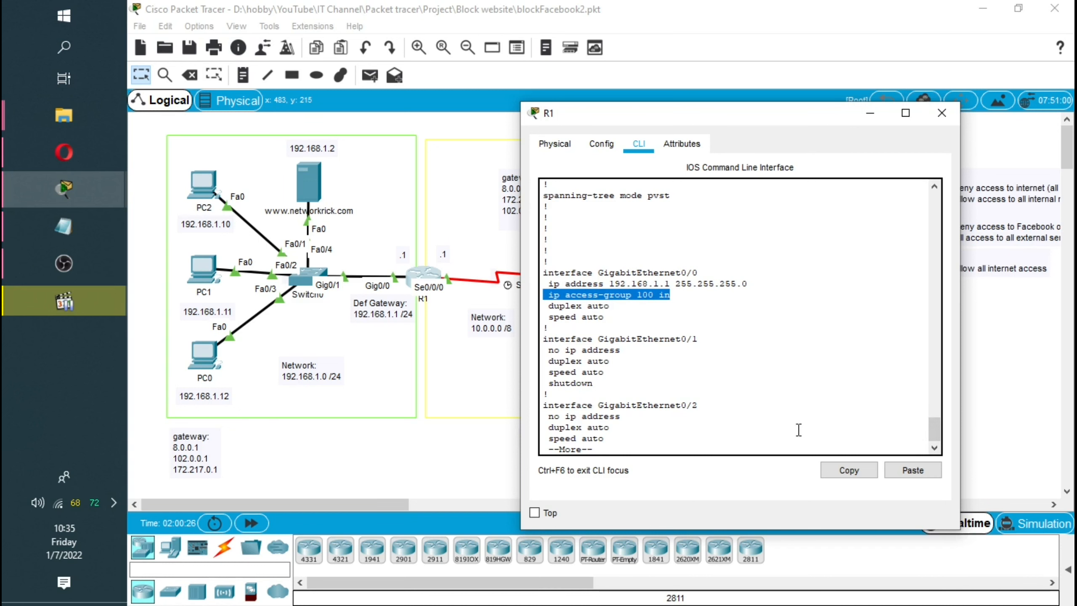
- Page on to the access-list 100 entries, recheck the GigabitEthernet0/0 section, and close the R1 window
key("Return")
key("Return")
key("Return")
key("Return")
key("Return")
key("Return")
key("Return")
key("Return")
key("Return")
key("Return")
key("Return")
key("Return")
key("Return")
key("Return")
key("Return")
key("Return")
key("Return")
key("Return")
key("Return")
key("Return")
key("Return")
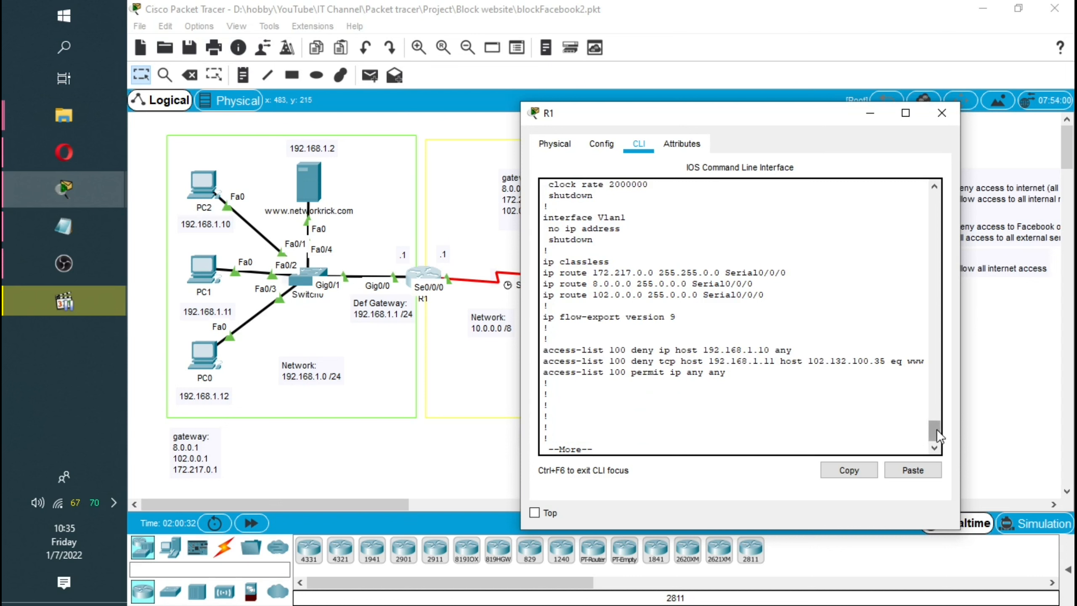
left_click_drag(936, 429, 934, 401)
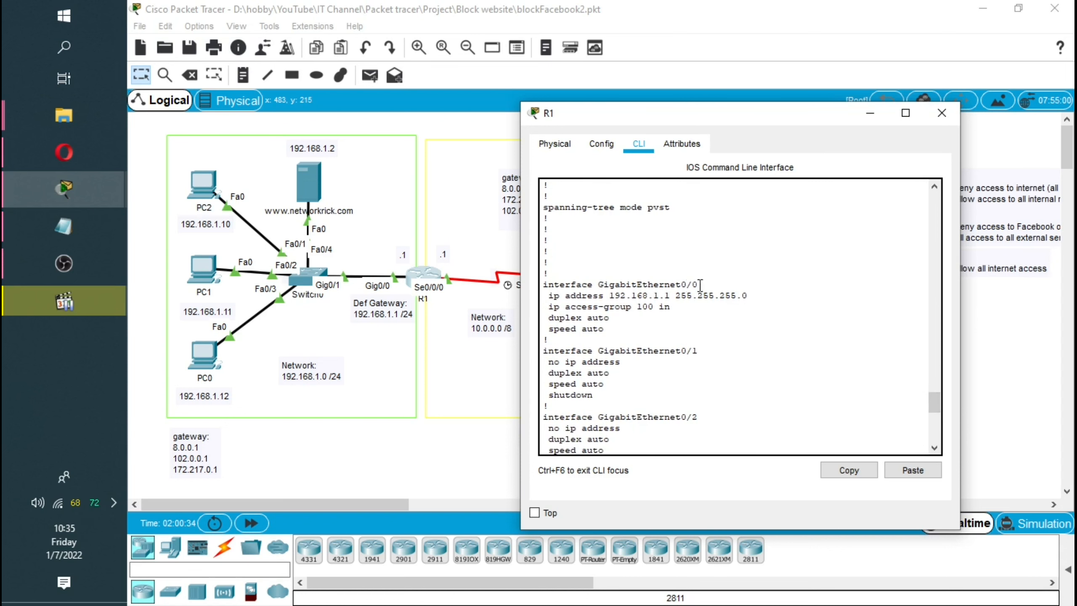
left_click_drag(701, 285, 587, 286)
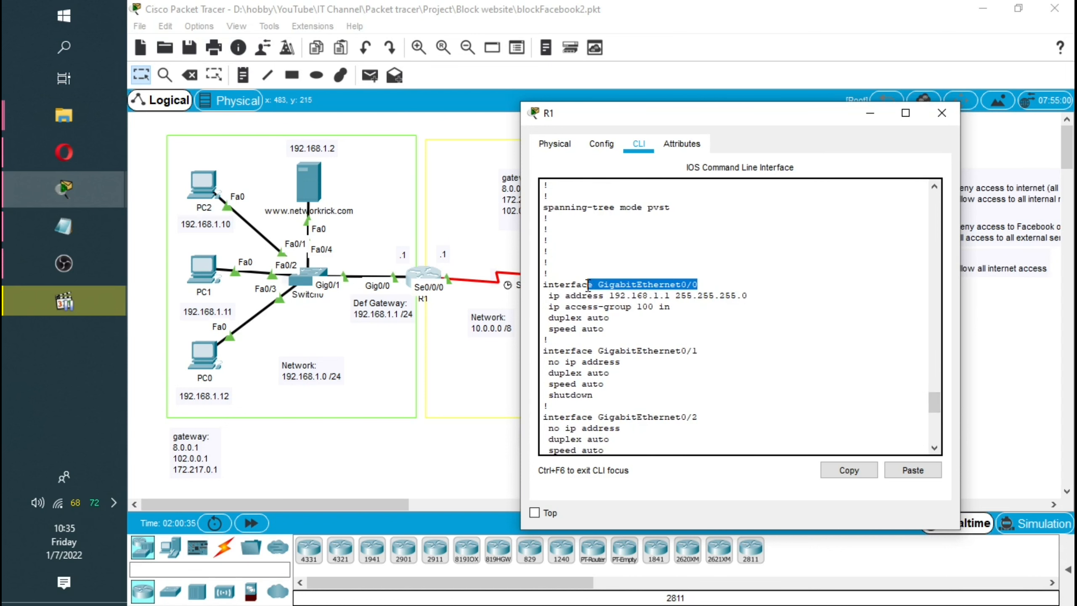
left_click(941, 112)
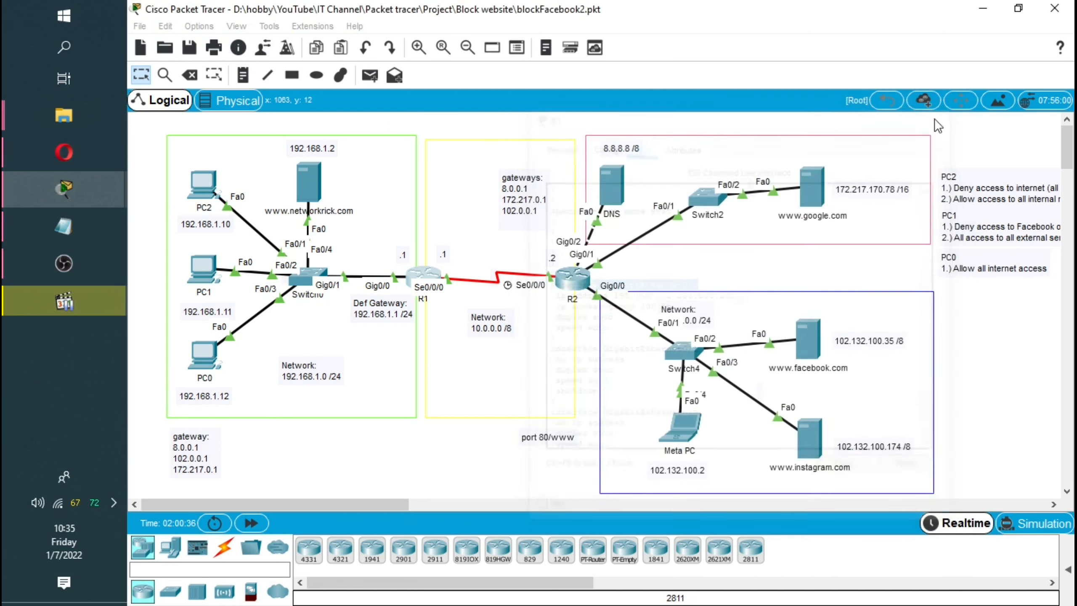
- Request facebook.com in PC2's web browser to test whether its internet access is blocked
left_click(199, 188)
left_click(554, 164)
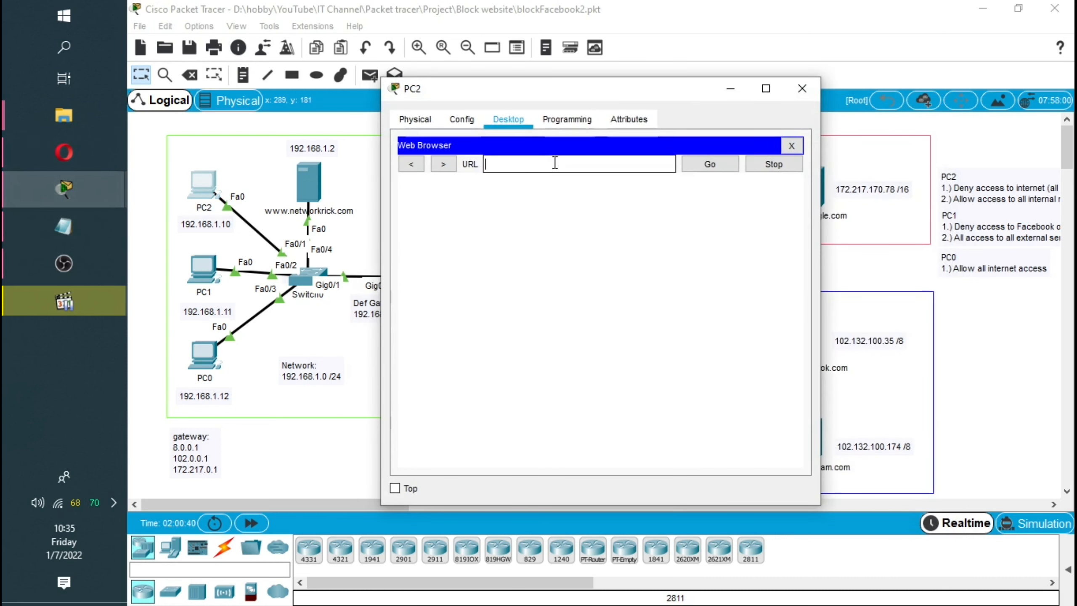
type("face")
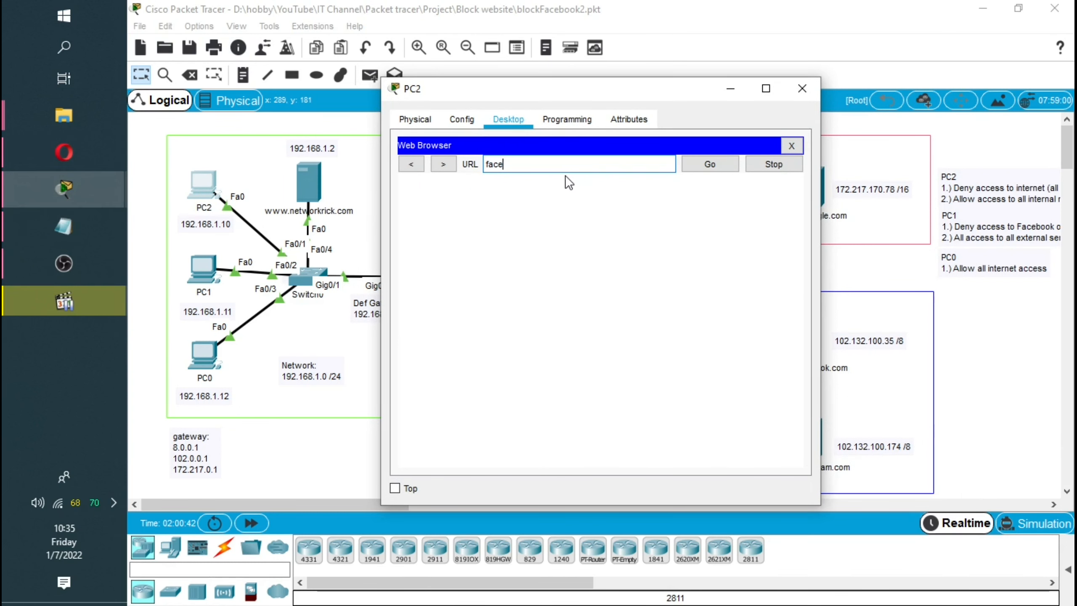
type("book.com")
key("Return")
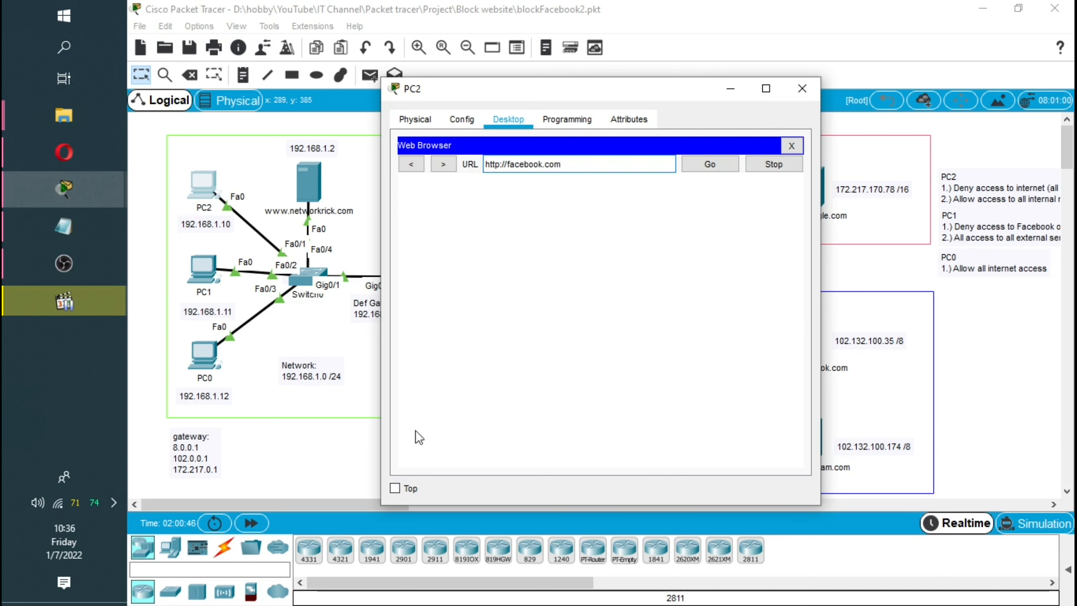
- Keep the PC2 window on top, fast-forward the simulation time to check the browser's response, and close the window
left_click(395, 488)
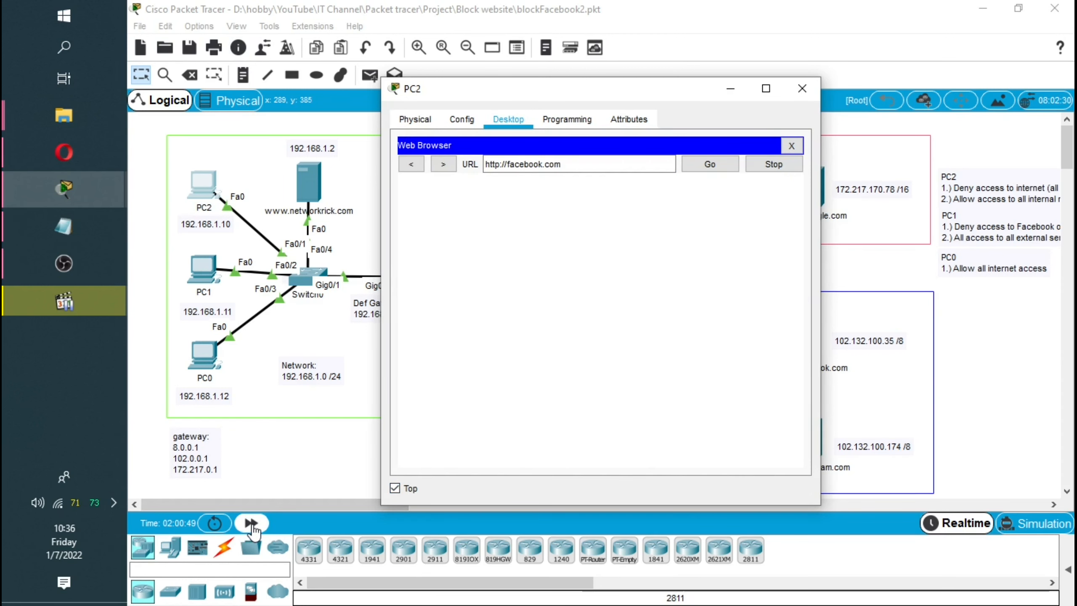
left_click(252, 525)
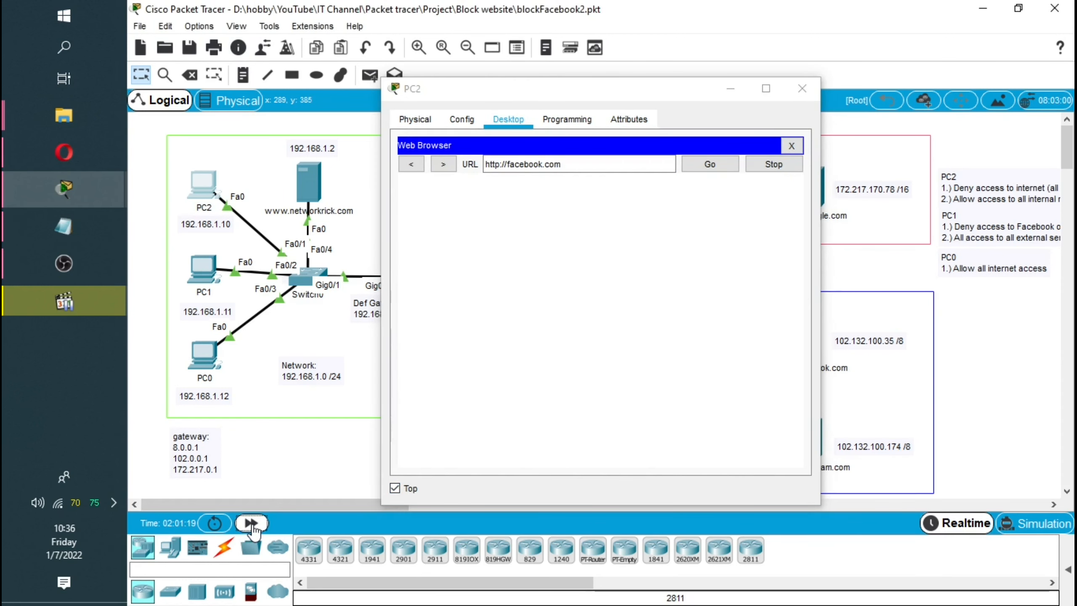
left_click(524, 190)
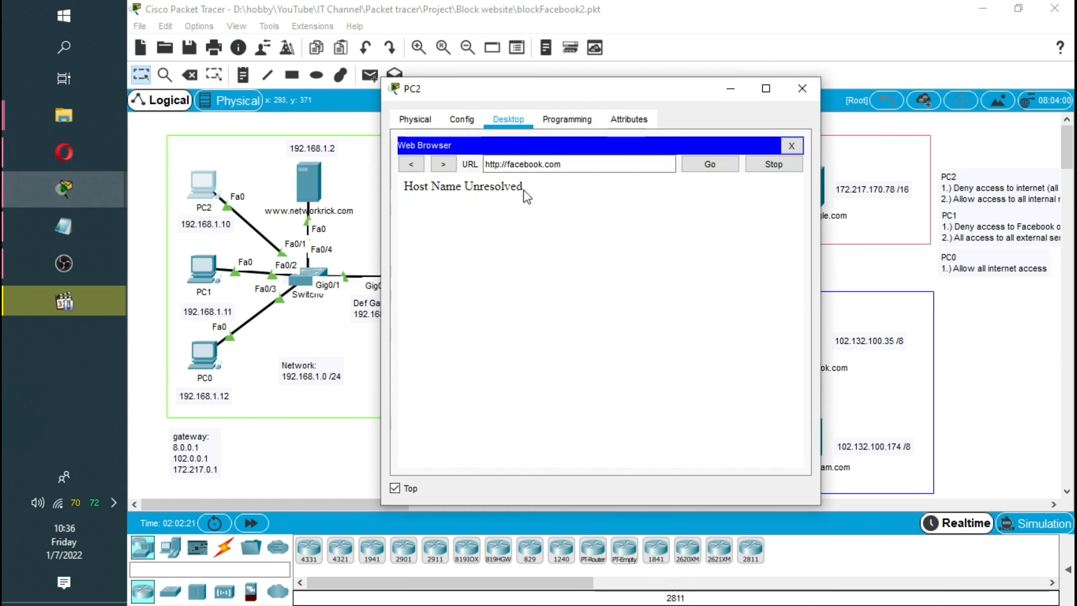
left_click_drag(518, 187, 402, 187)
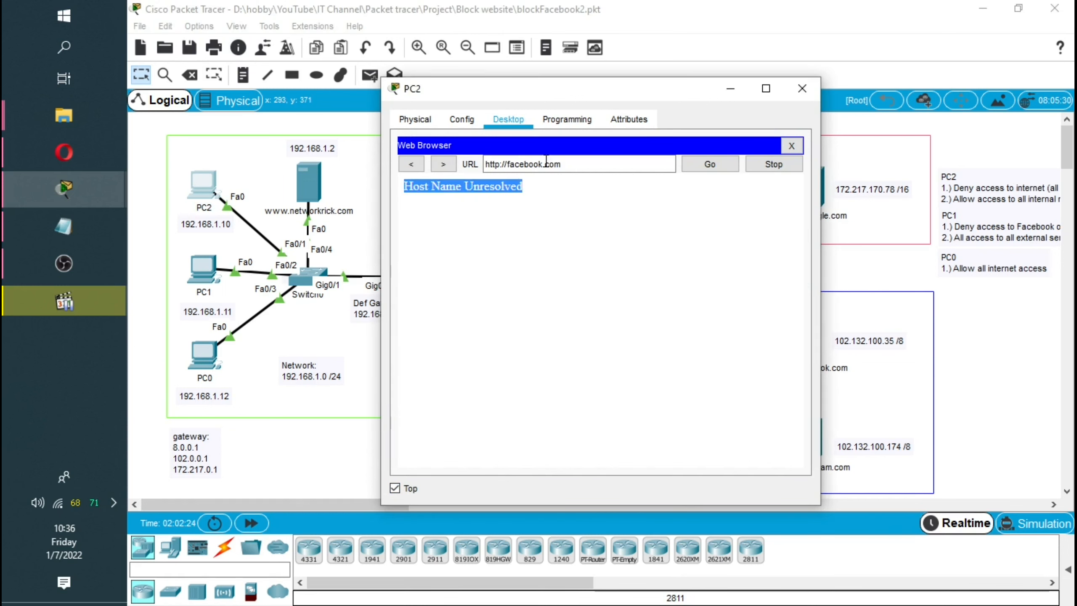
left_click(803, 89)
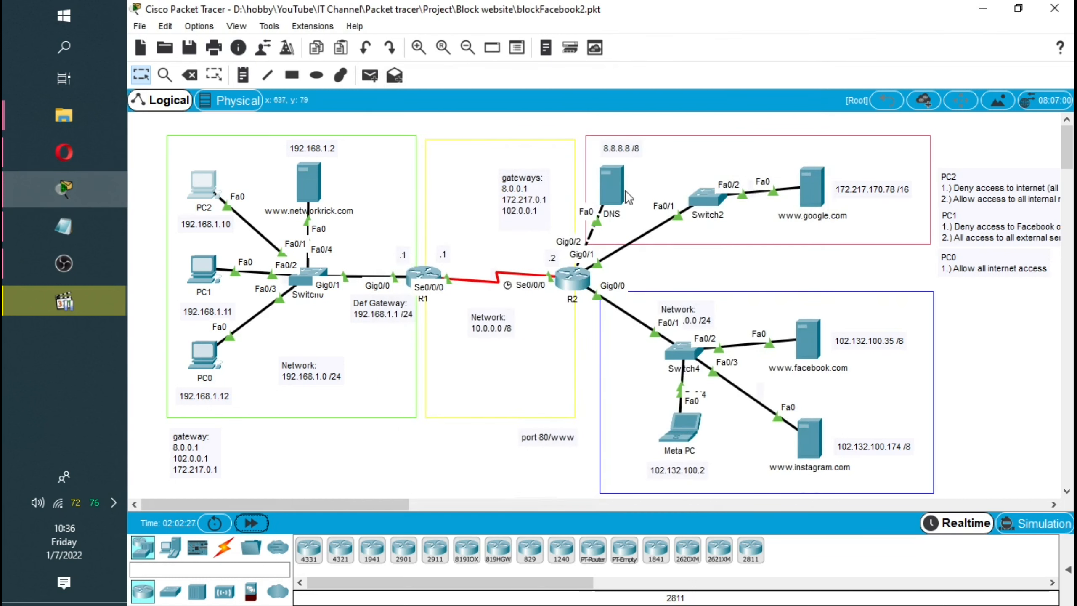
- Open PC2's command prompt, push the old output out of view with blank lines, and ping 8.8.8.8
left_click(201, 186)
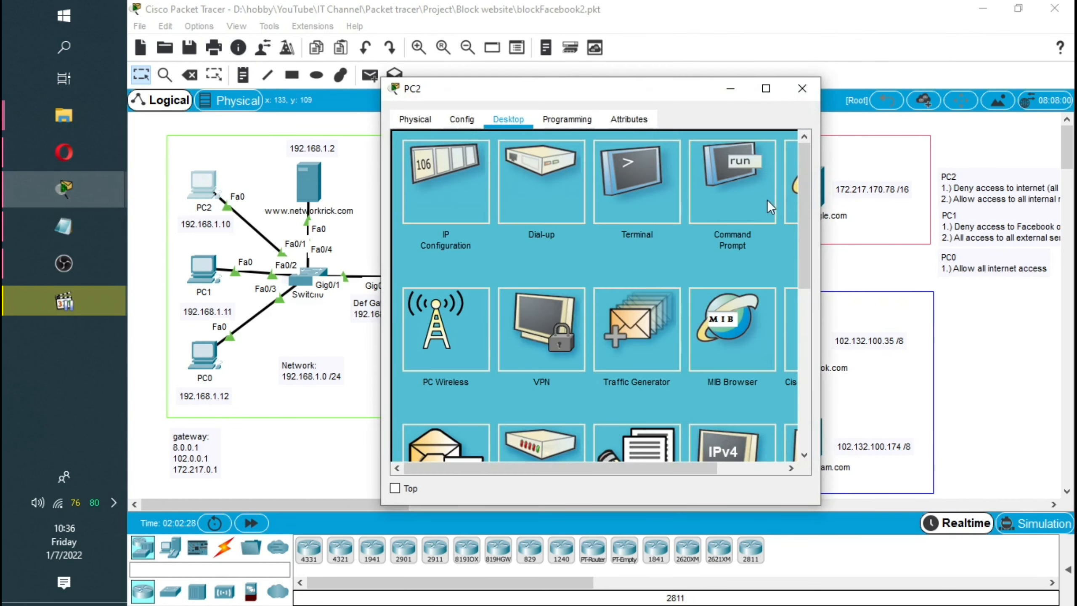
left_click(728, 199)
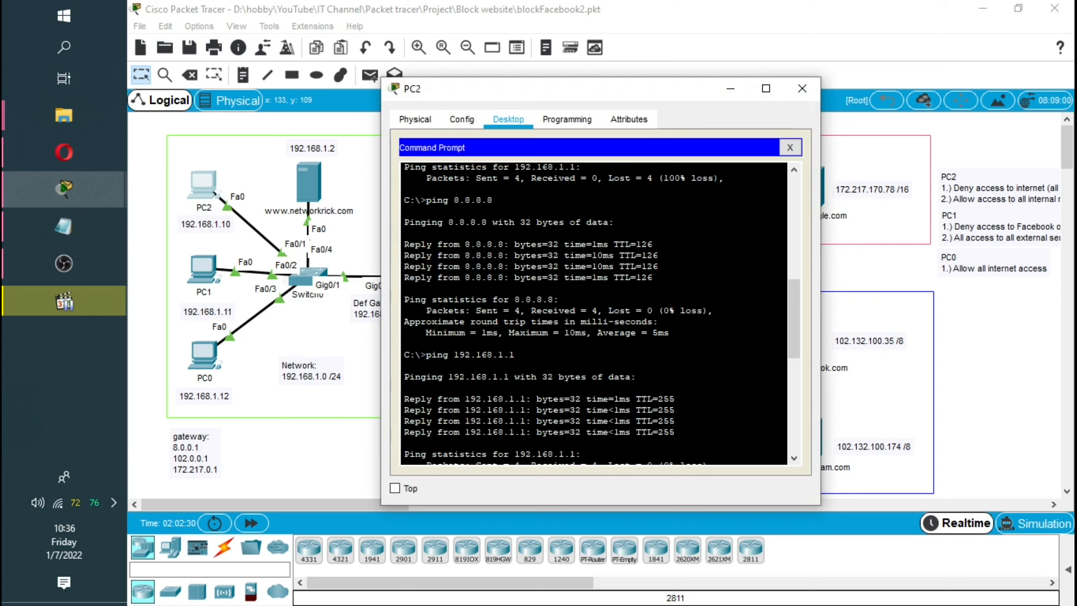
key("Return")
key("Return")
key("Return")
key("Return")
key("Return")
key("Return")
key("Return")
key("Return")
key("Return")
key("Return")
key("Return")
key("Return")
key("Return")
key("Return")
key("Return")
key("Return")
key("Return")
key("Return")
key("Return")
key("Return")
key("Up")
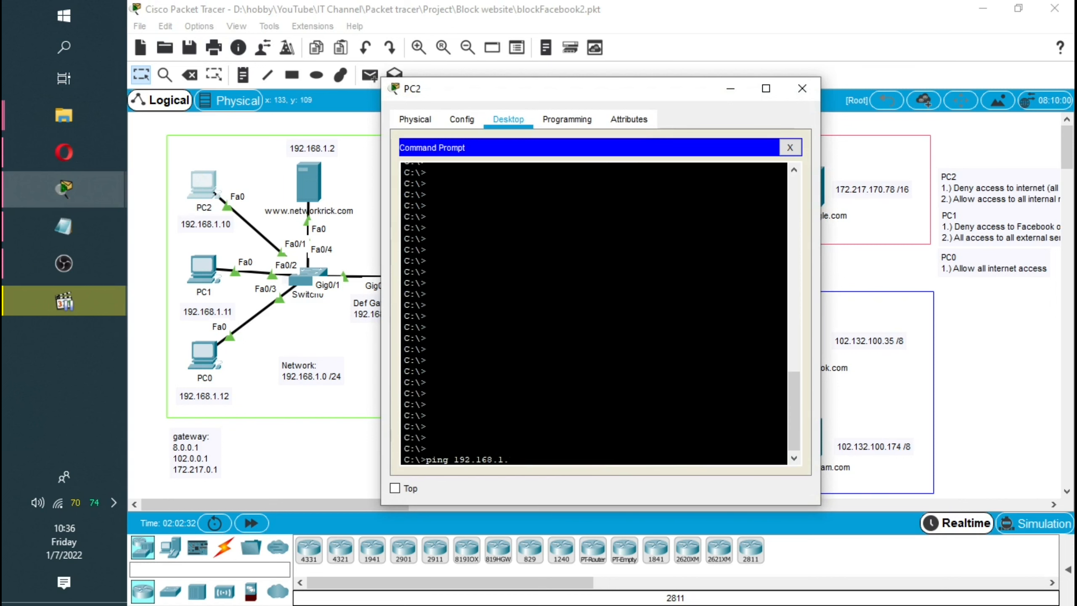
key("BackSpace")
key("BackSpace")
key("BackSpace")
key("BackSpace")
key("BackSpace")
key("BackSpace")
key("BackSpace")
key("BackSpace")
key("BackSpace")
key("BackSpace")
key("BackSpace")
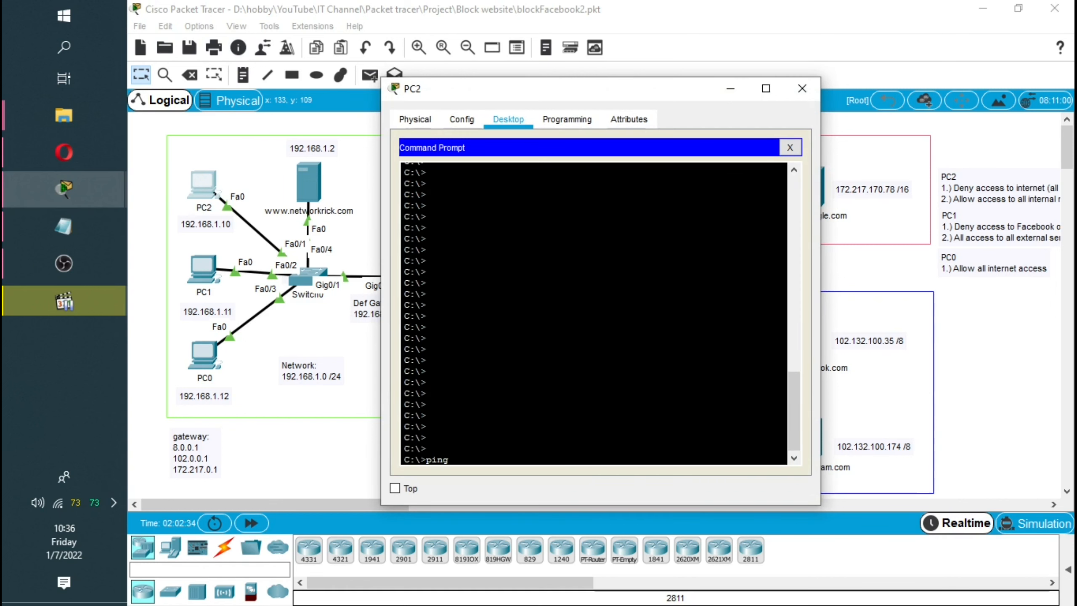
type("8.8.8.8")
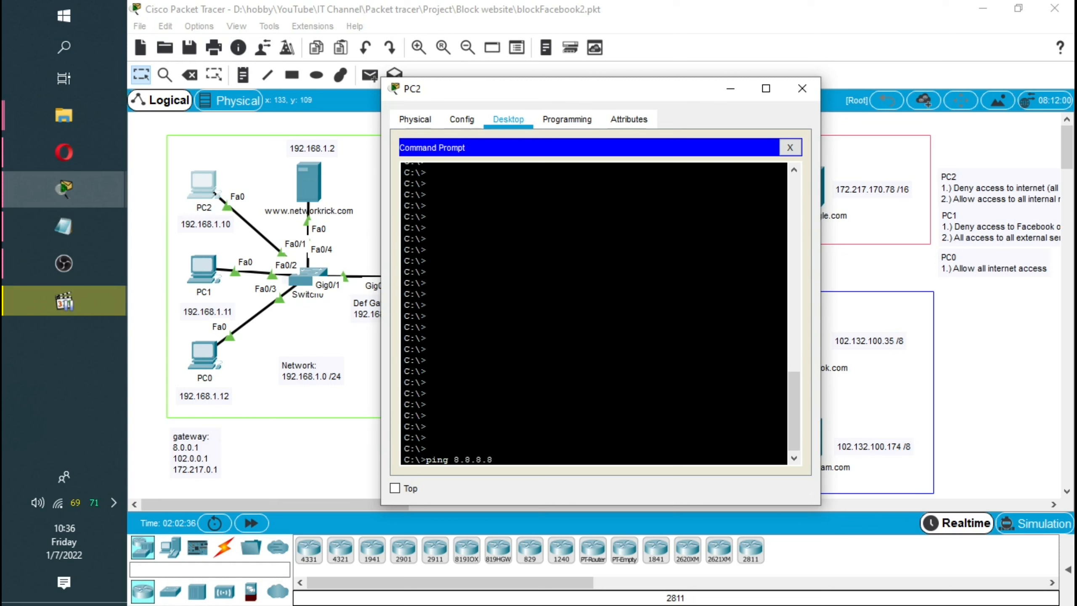
key("Return")
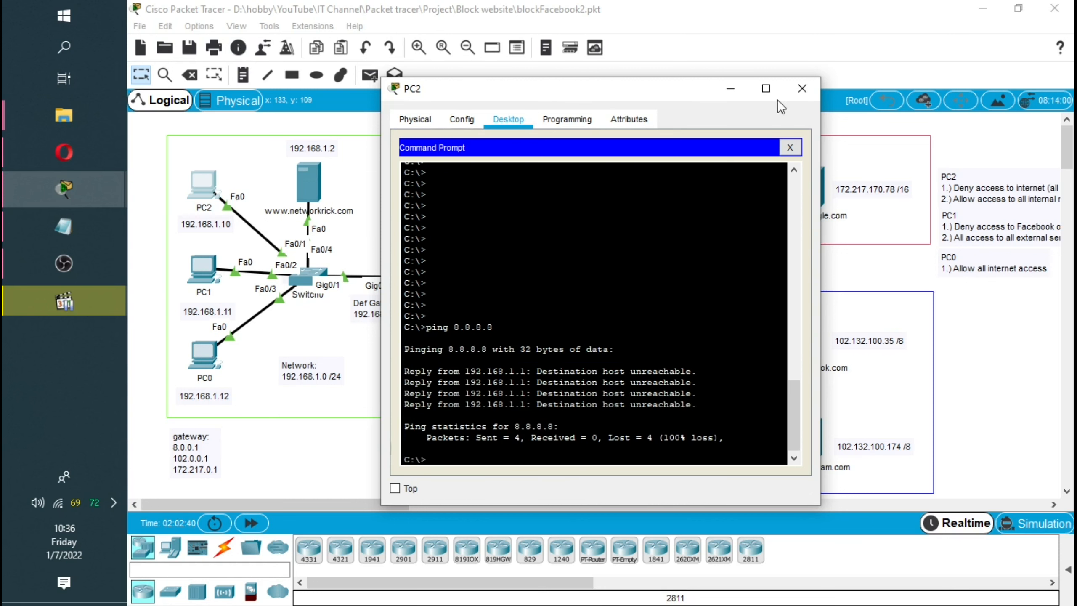
- Close the PC2 window, switch to simulation mode, and ping 8.8.8.8 again from PC2's command prompt
left_click(802, 88)
left_click(1035, 523)
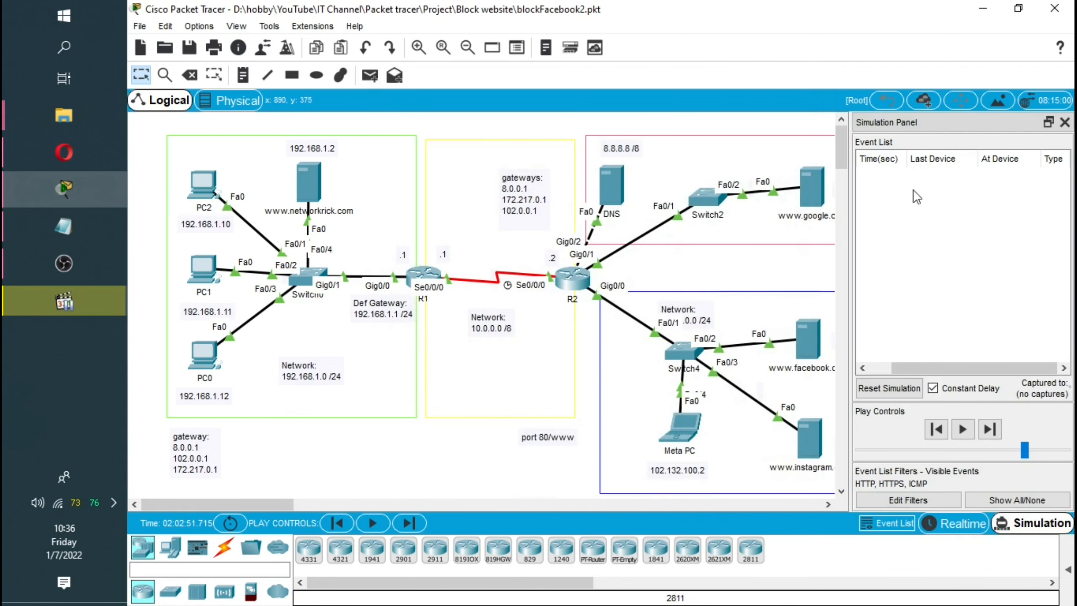
left_click(203, 183)
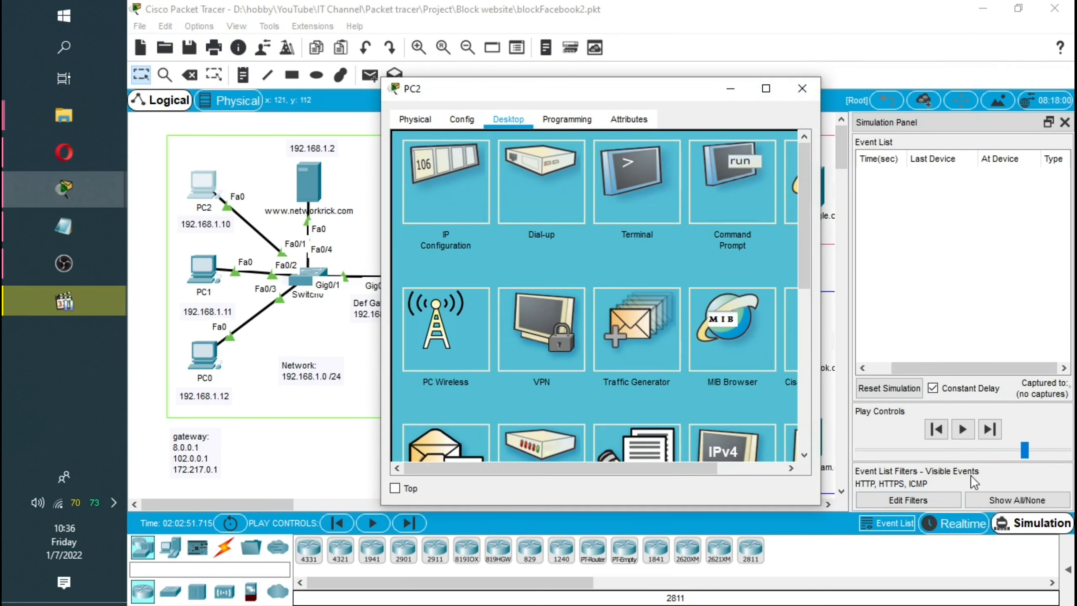
left_click(743, 175)
type("pi")
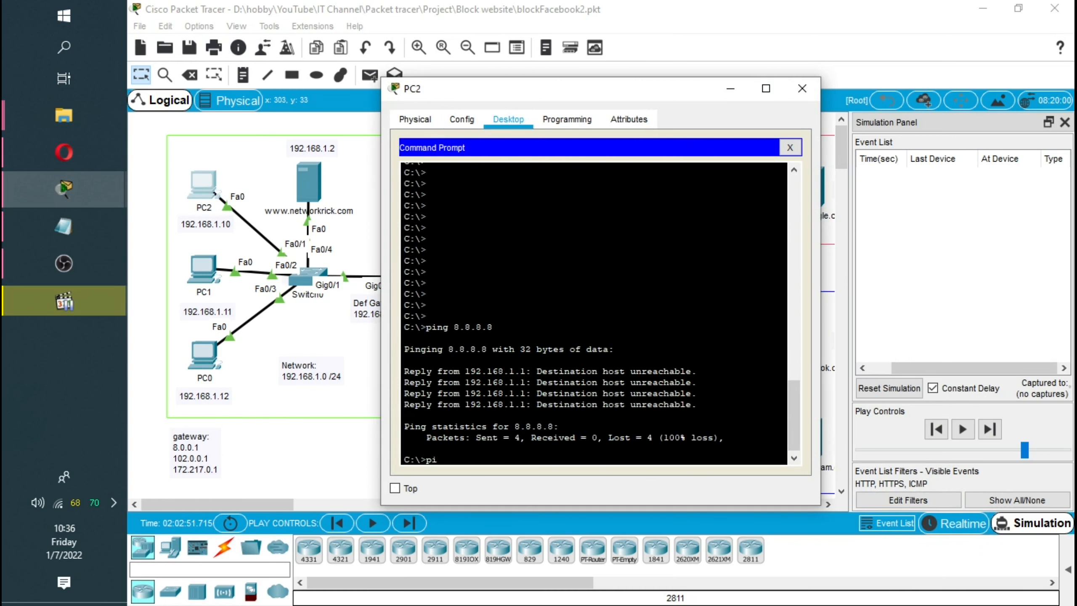
type("ng 8.8.8.8")
key("Return")
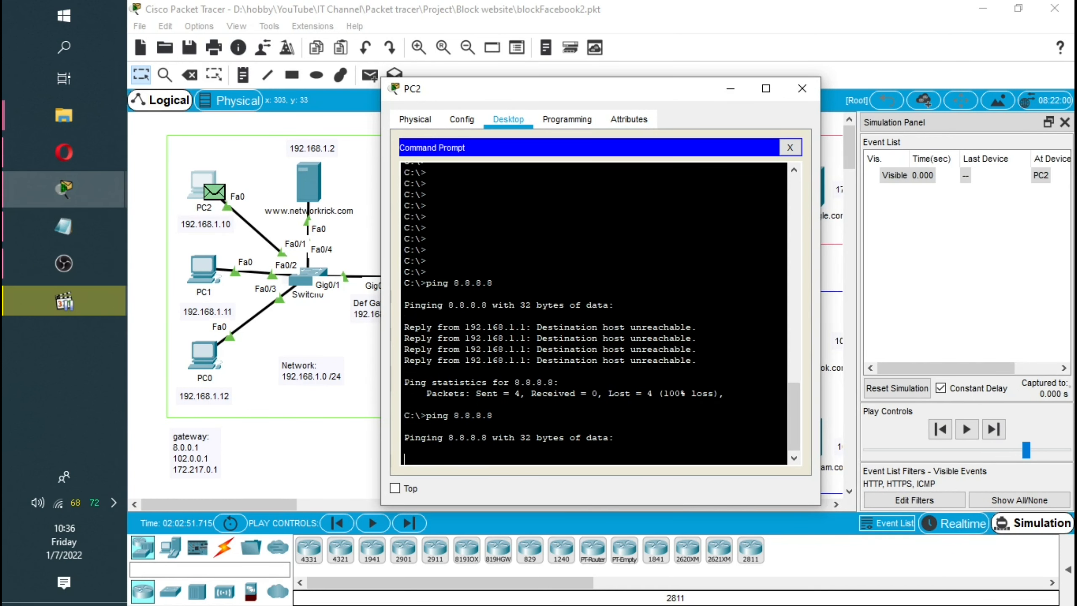
- Minimize the PC2 window, play the ping's packets in the simulation, reset the simulation, and return to realtime mode
left_click(730, 90)
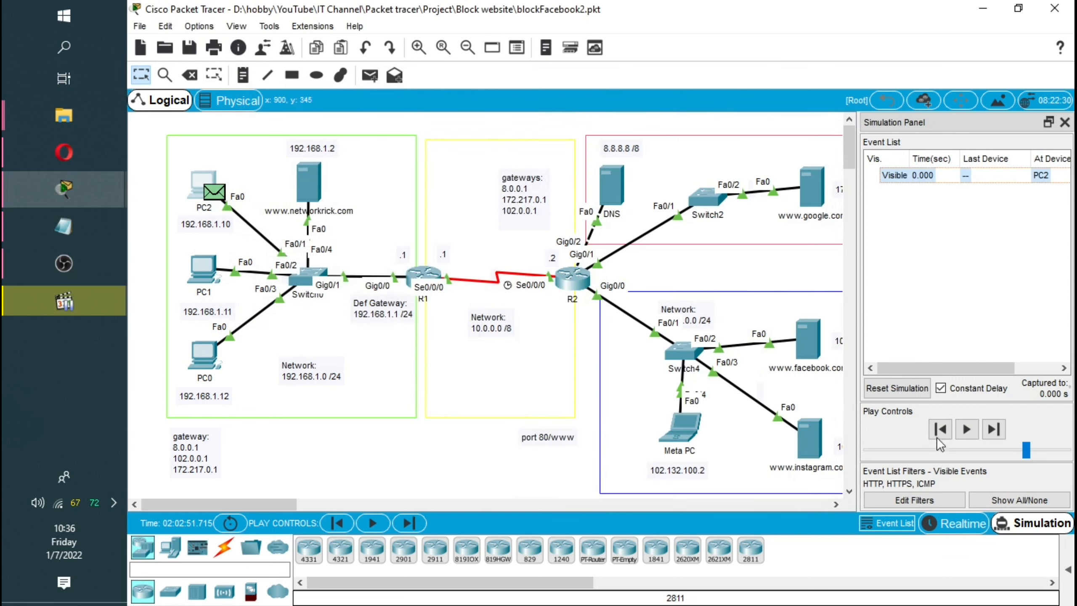
left_click(968, 429)
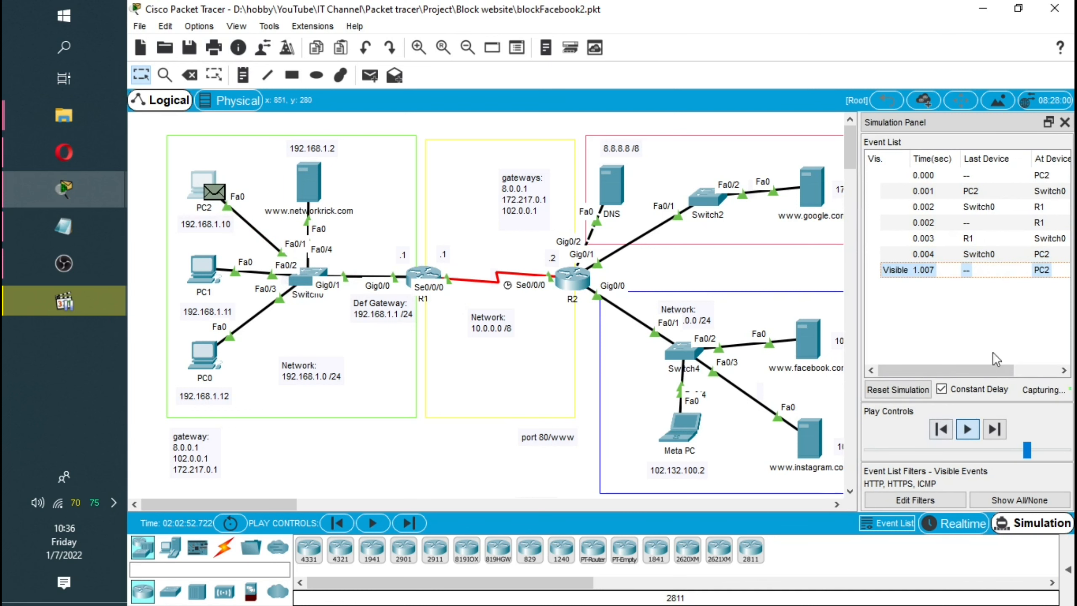
left_click(898, 390)
left_click(959, 522)
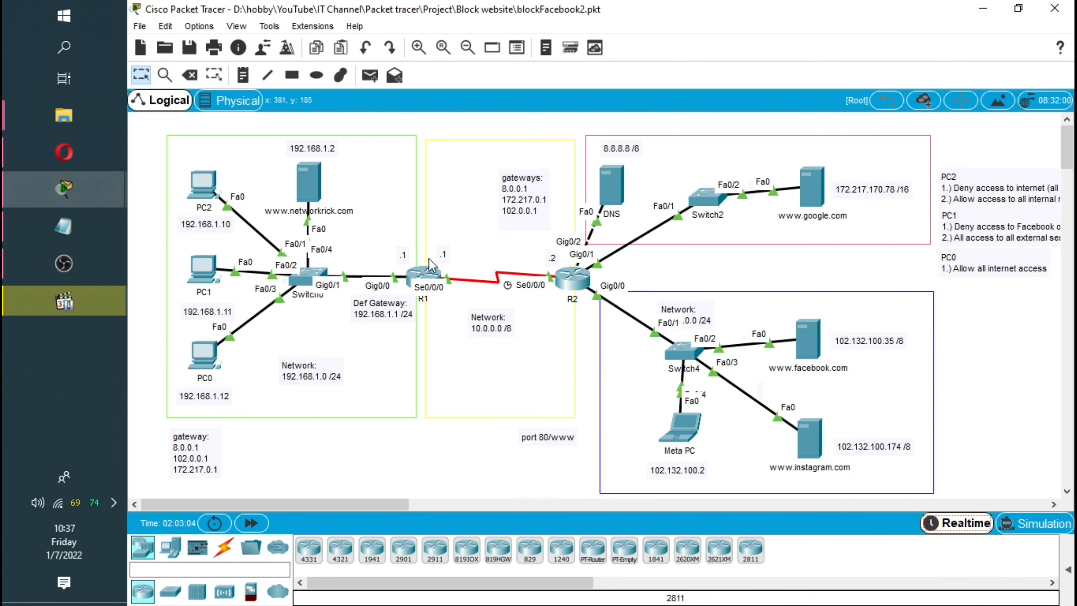
- Load google.com in PC1's web browser in a maximized window to test its internet access, and close the window
left_click(207, 270)
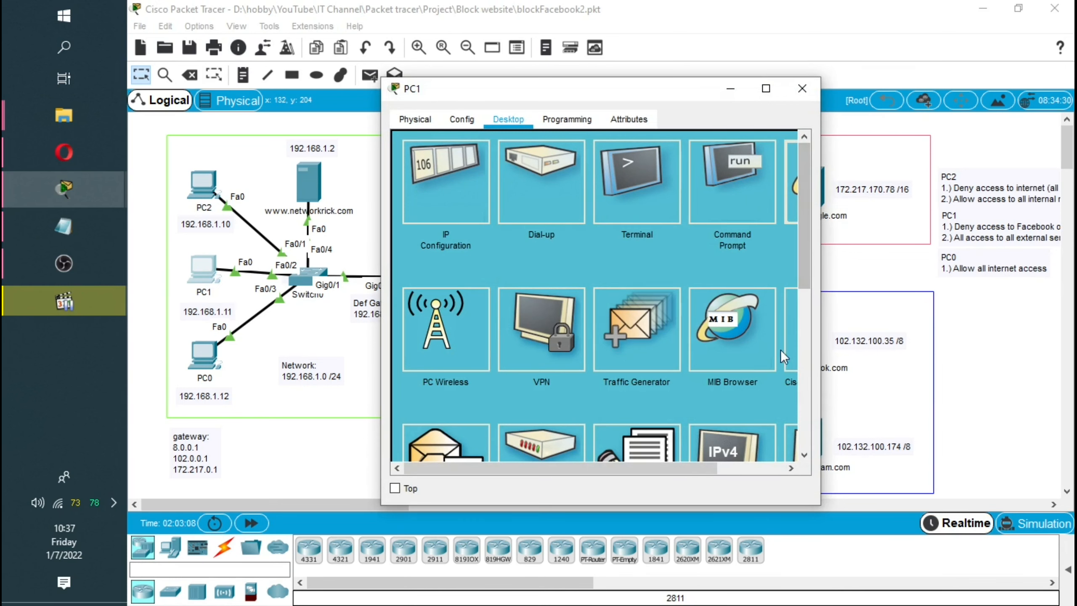
left_click(786, 205)
left_click(778, 85)
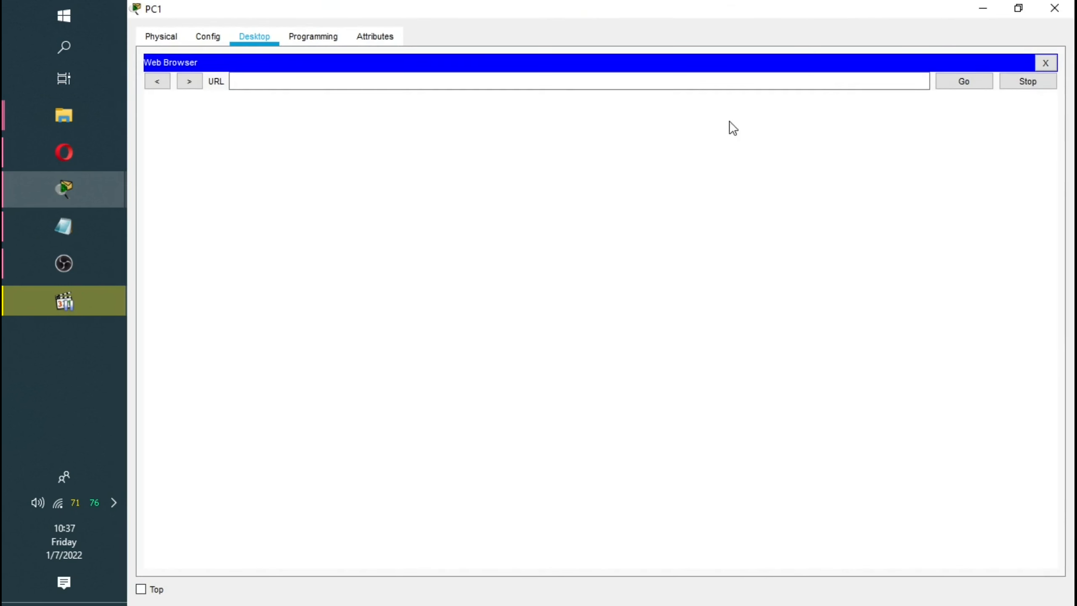
left_click(305, 85)
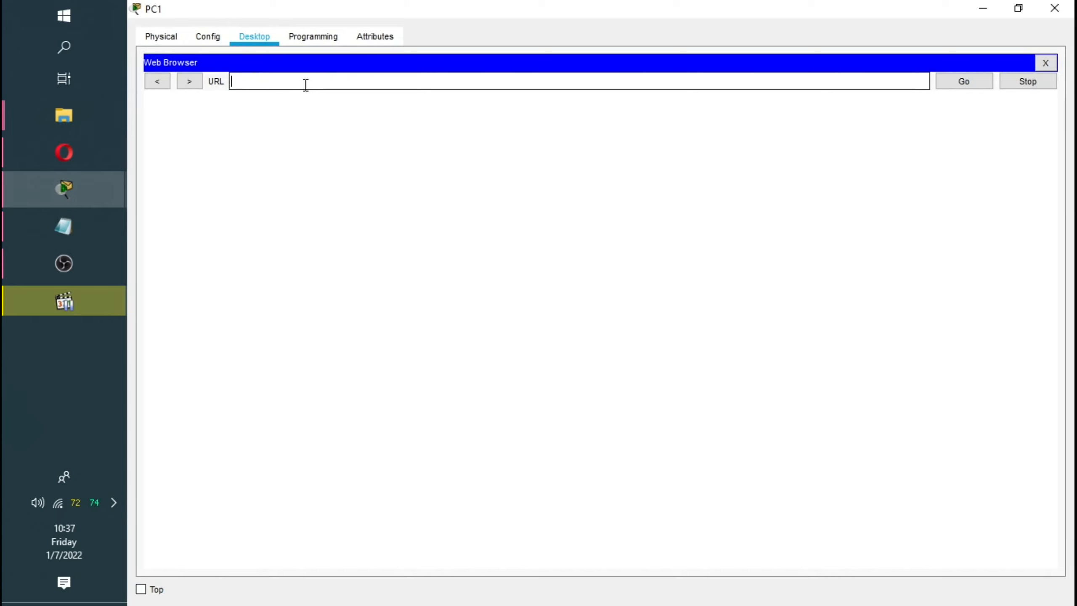
type("google.com")
key("Return")
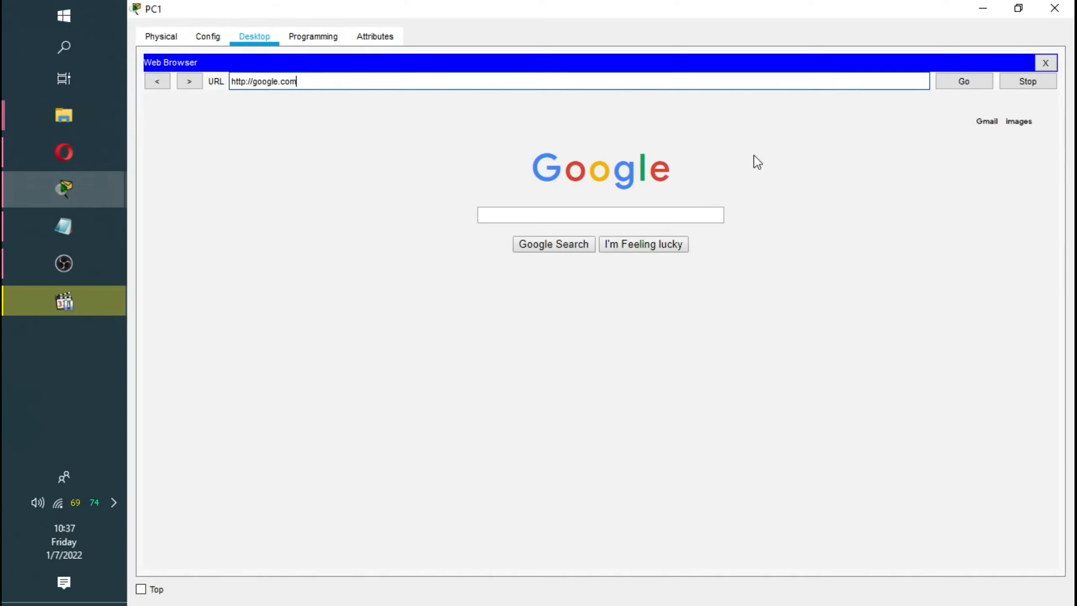
left_click(1070, 5)
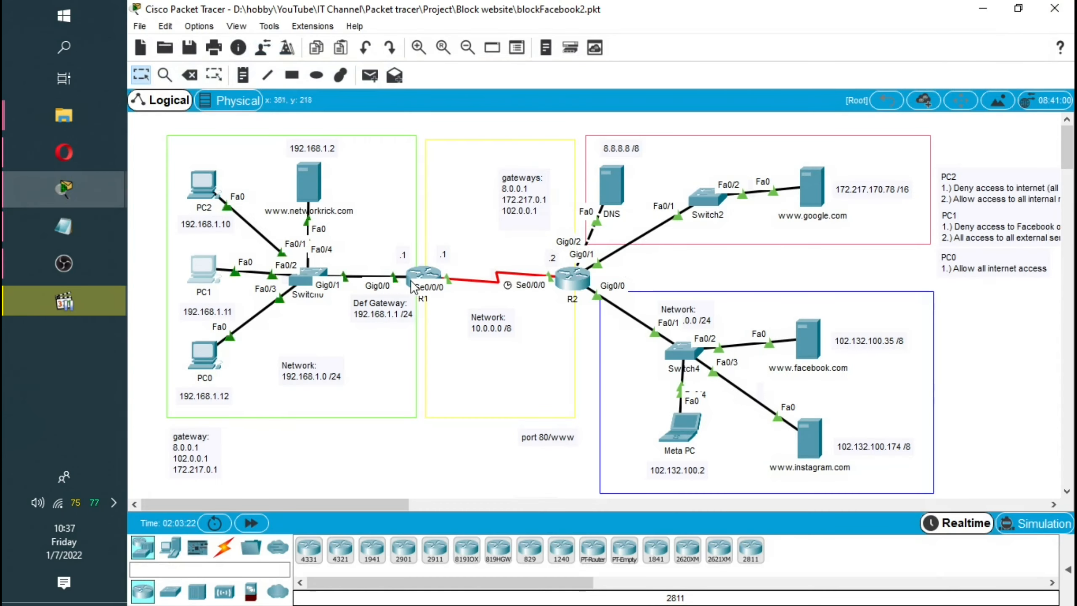
- Reopen PC1's web browser, maximize its window, and load google.com once more
left_click(208, 266)
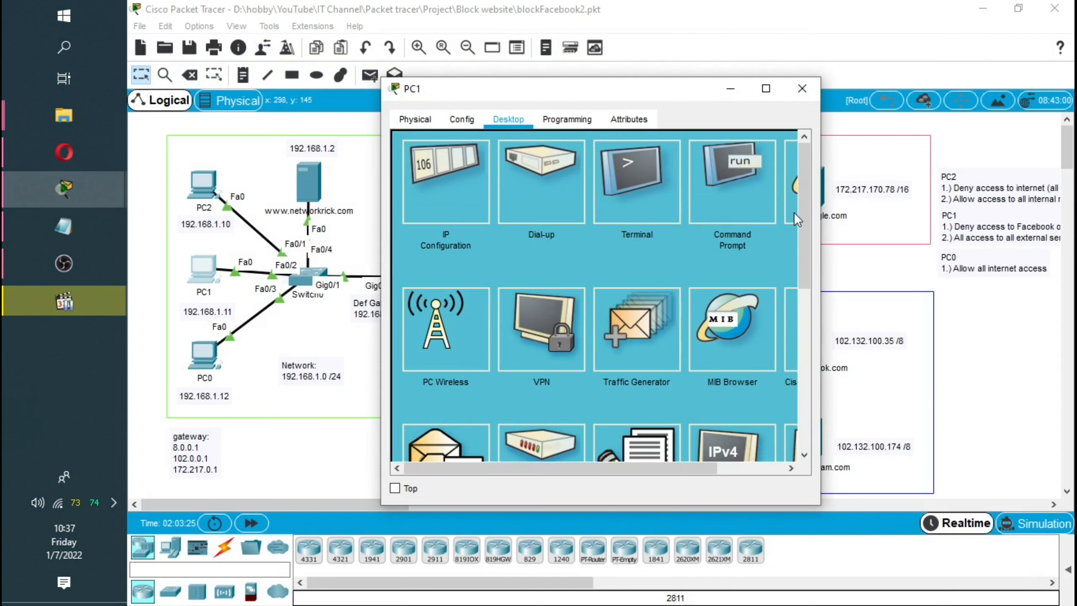
left_click_drag(701, 469, 772, 465)
left_click(740, 187)
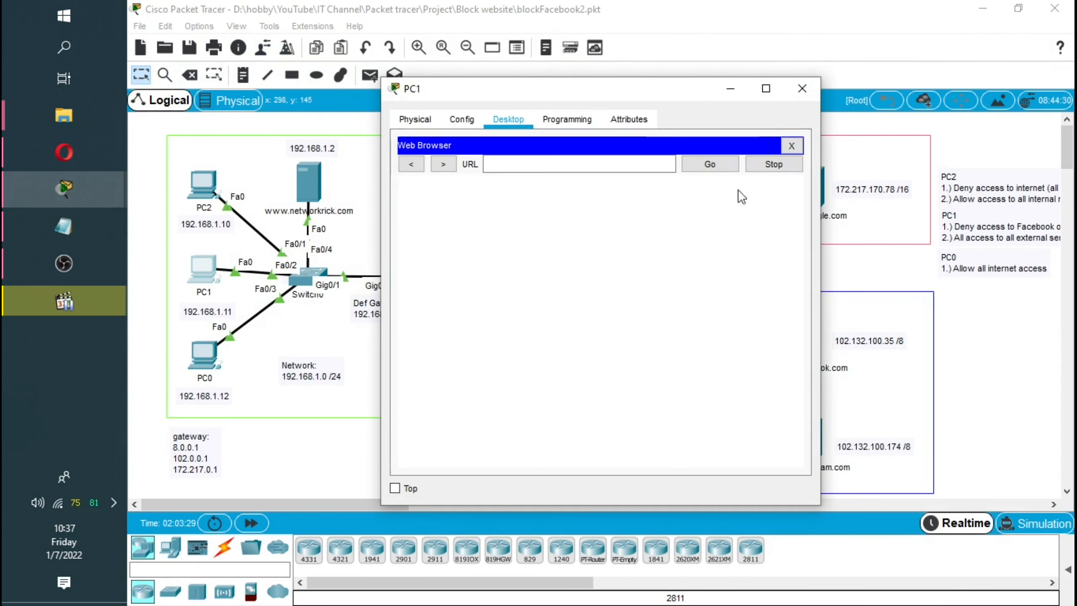
double_click(726, 89)
left_click(414, 82)
type("google")
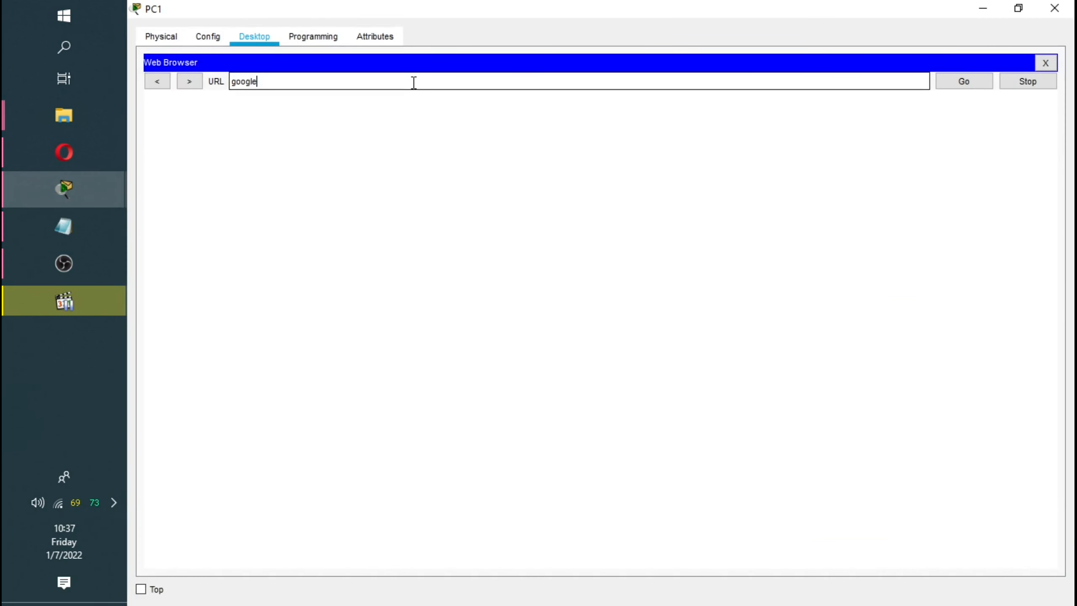
type(".com")
key("Return")
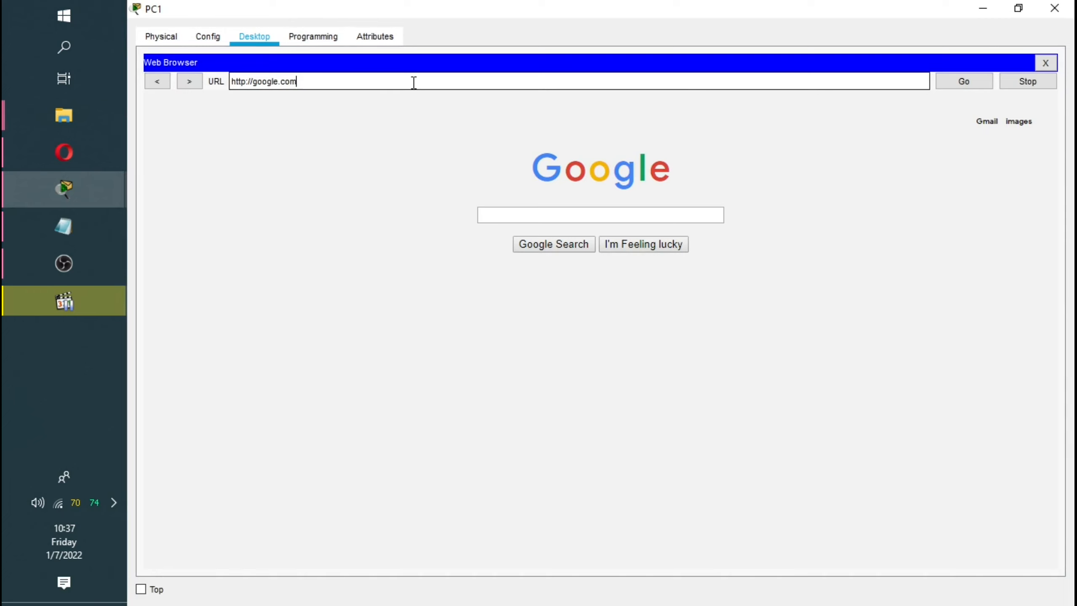
- Replace the address in PC1's web browser with facebook.com and request the page to test the Facebook block
key("BackSpace")
key("BackSpace")
key("BackSpace")
key("BackSpace")
key("BackSpace")
key("BackSpace")
key("BackSpace")
key("BackSpace")
key("BackSpace")
key("BackSpace")
key("BackSpace")
key("BackSpace")
key("BackSpace")
key("BackSpace")
key("BackSpace")
key("Return")
- Restore the PC1 window's size, keep it on top, highlight the browser's response, and close the window
left_click(1018, 8)
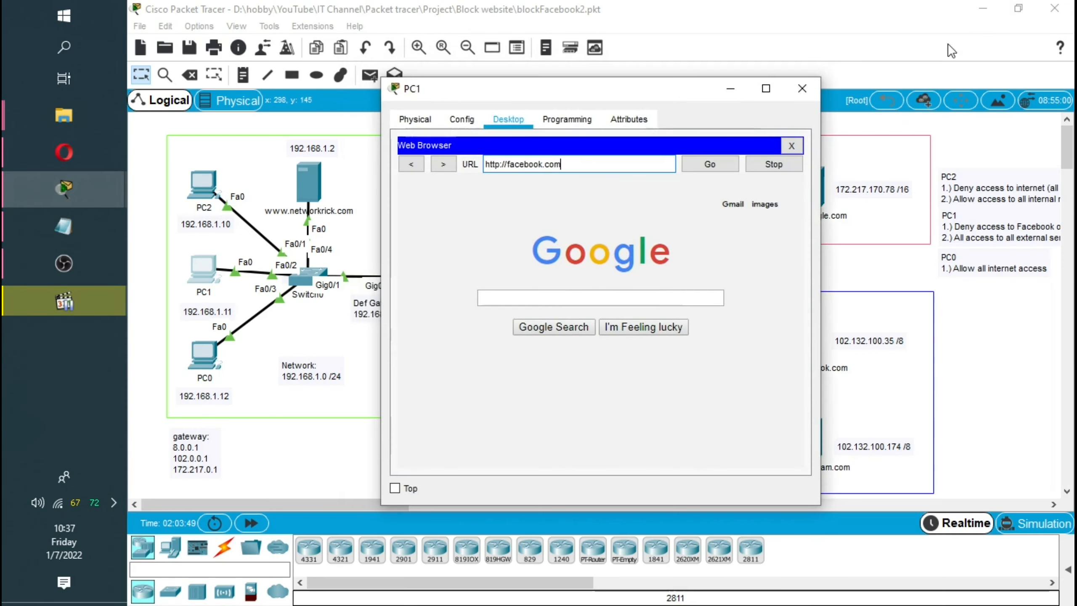
left_click(400, 487)
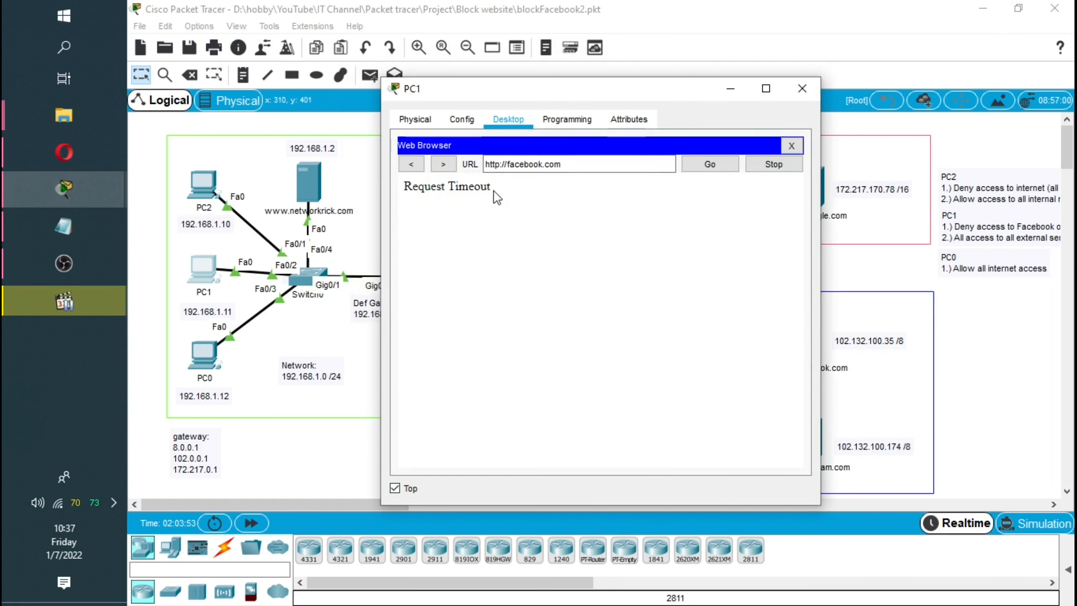
left_click_drag(502, 191, 403, 186)
left_click(802, 89)
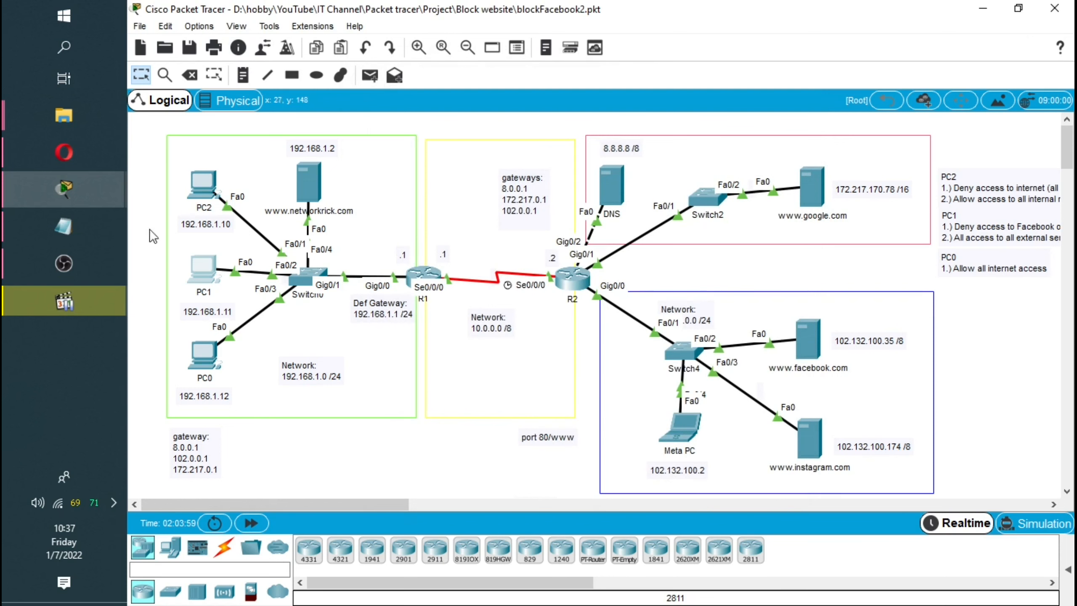
- Widen the PC0 window, open its web browser, and load google.com to test its internet access
left_click(206, 359)
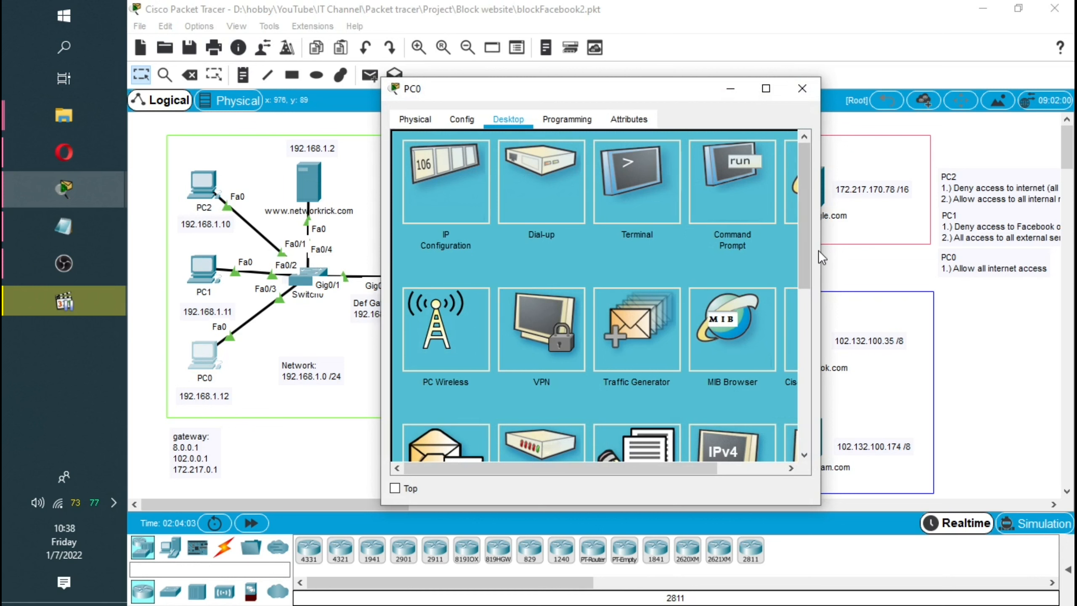
left_click_drag(820, 252, 987, 246)
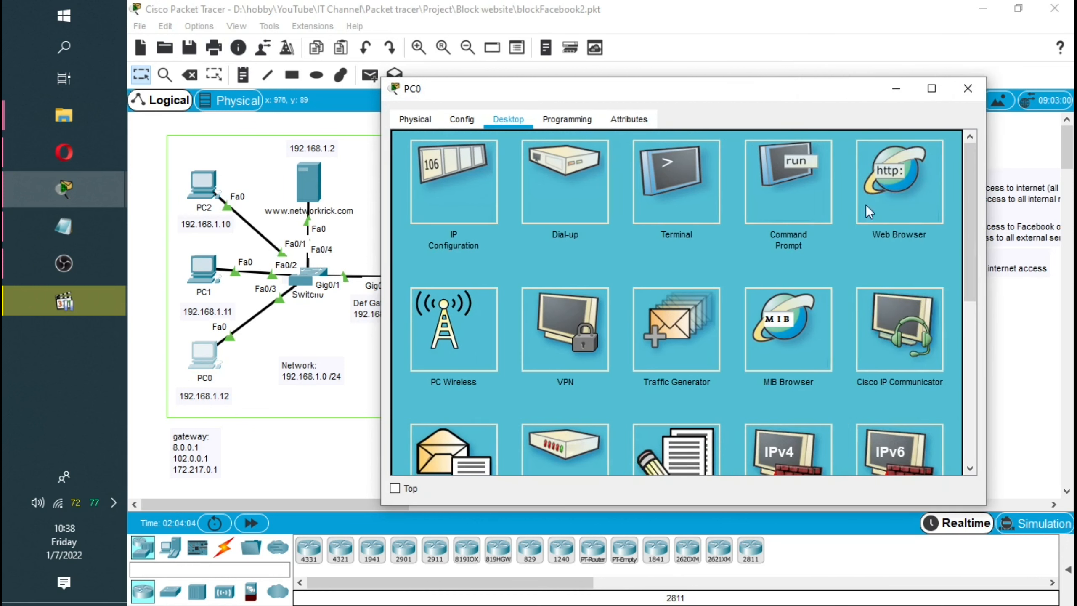
left_click(881, 238)
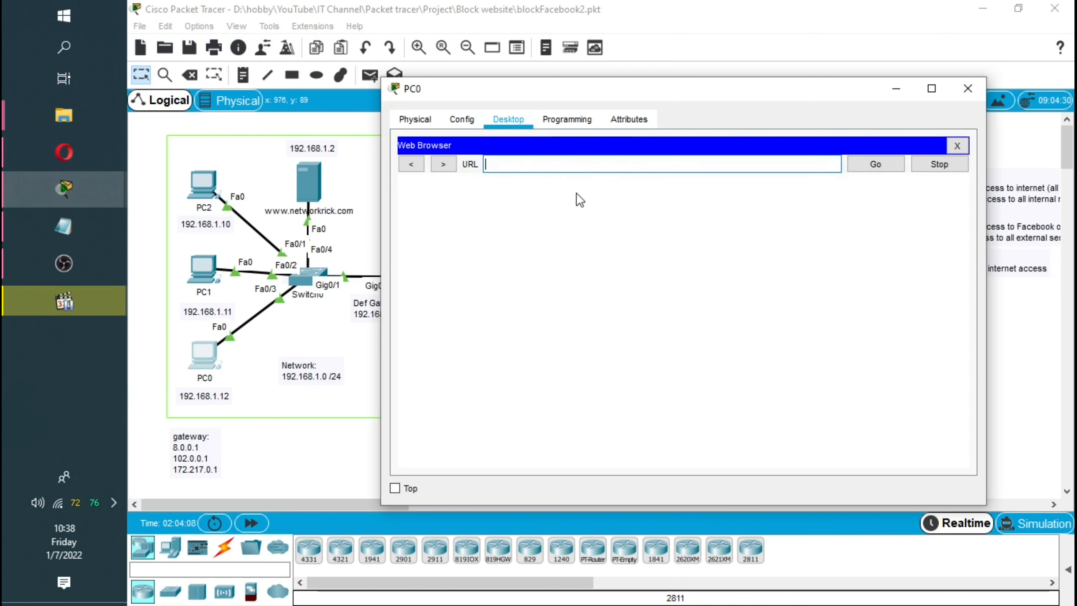
type("google.com")
key("Return")
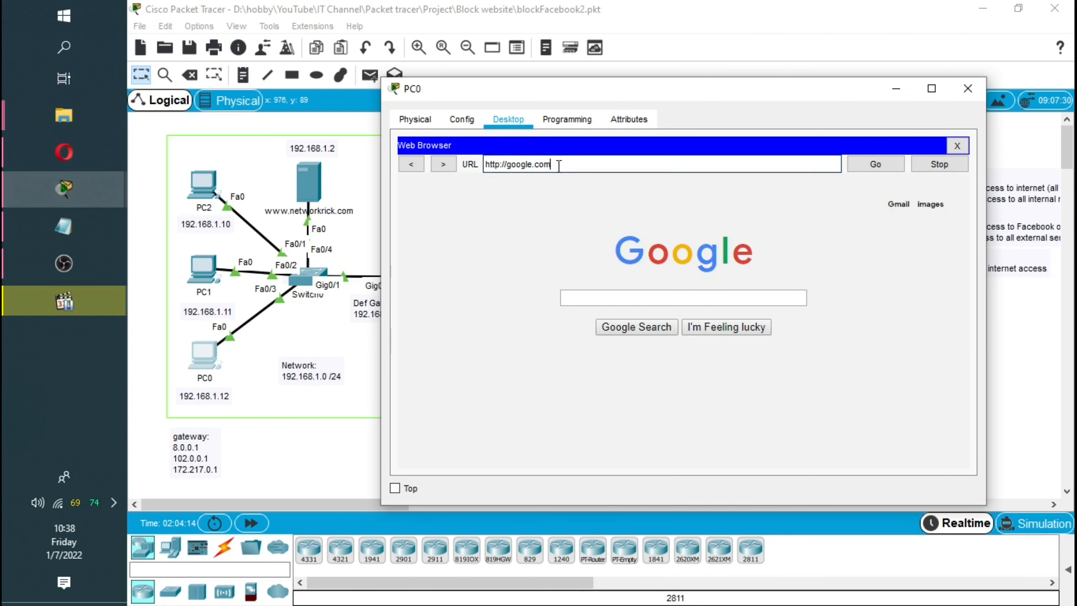
- Replace the address in PC0's web browser with instagram.com and load the page
left_click_drag(556, 165, 369, 166)
type("insta")
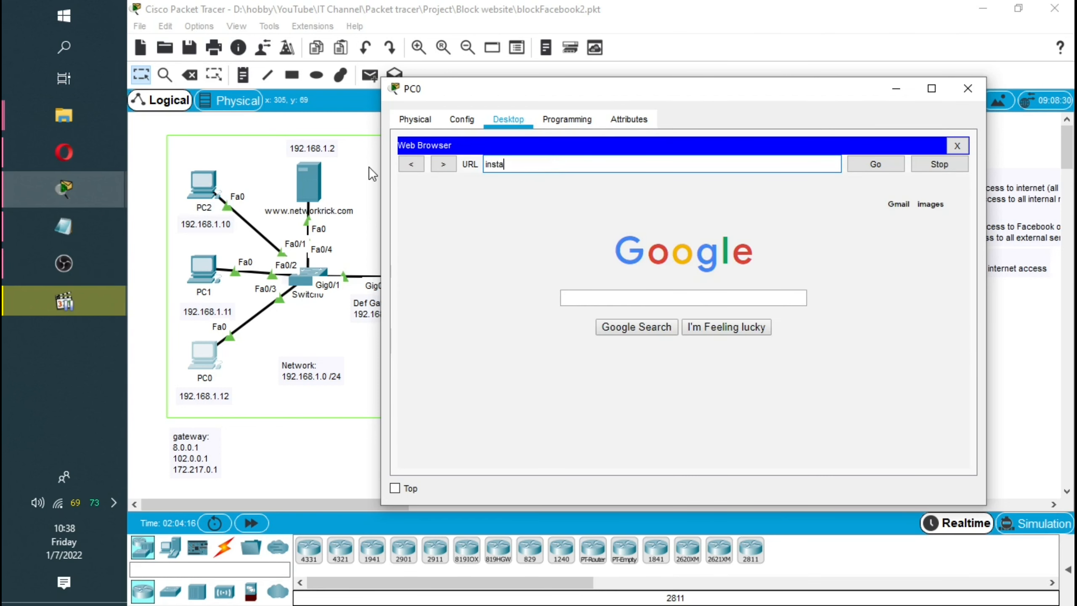
type("gram.com")
key("Return")
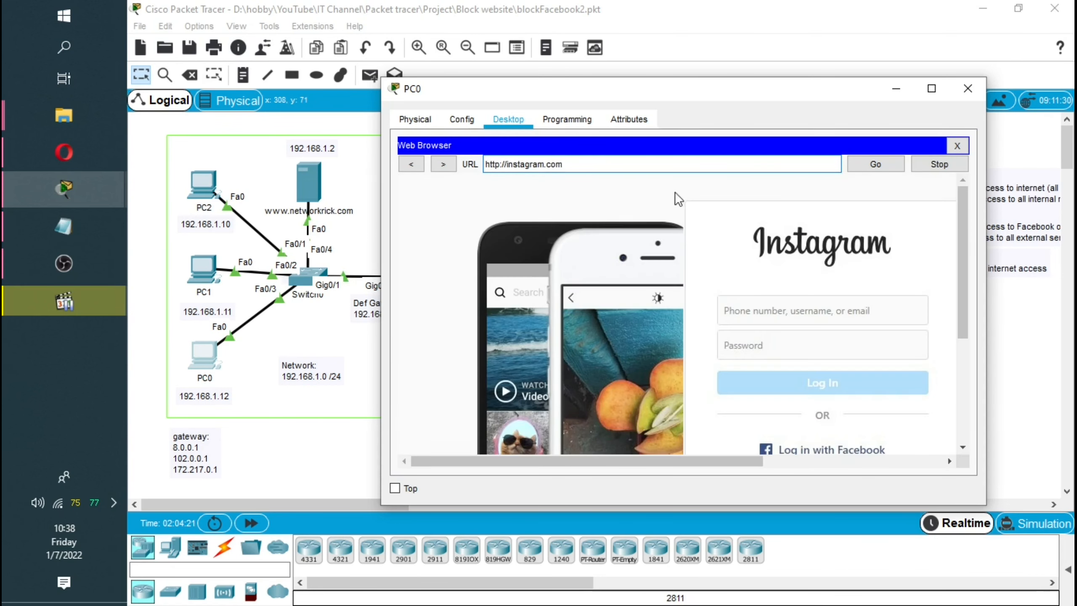
- Load facebook.com in PC0's web browser, maximize the window to view the page, and close it
left_click_drag(579, 167, 433, 166)
type("faceb")
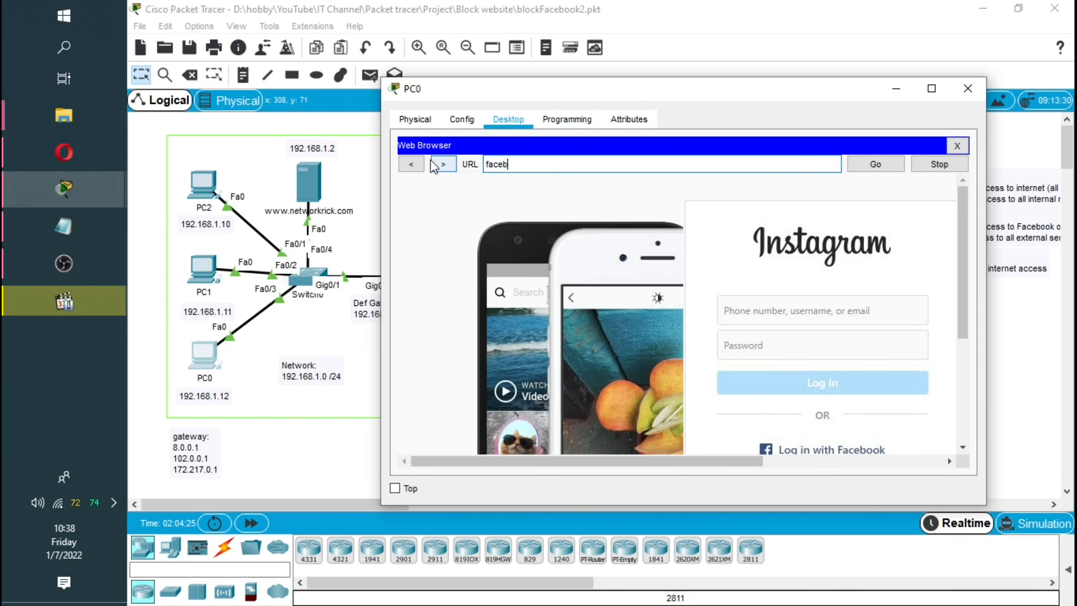
type("ook.com")
key("Return")
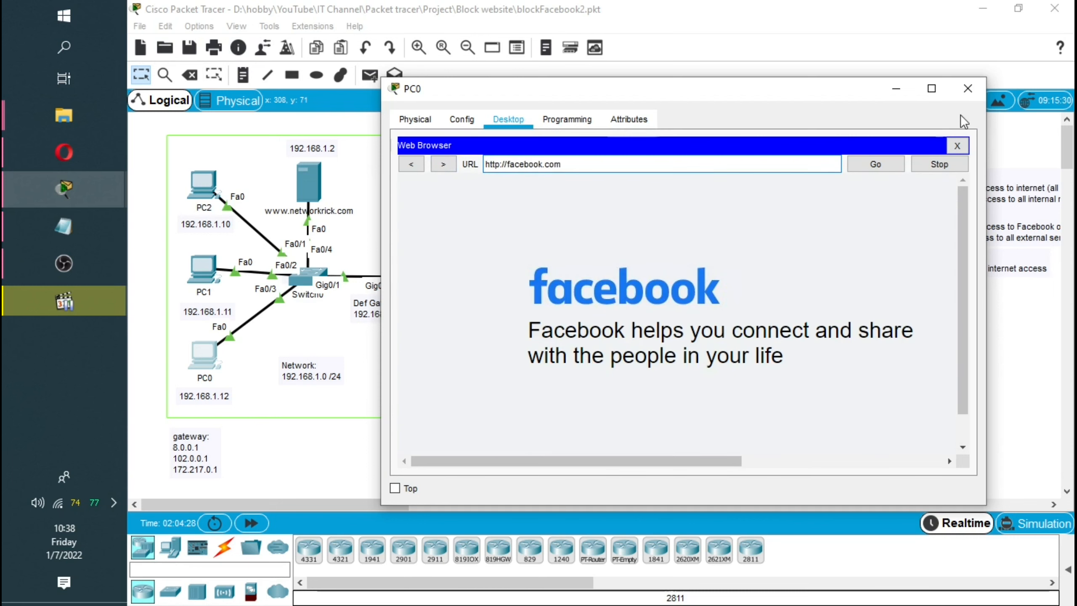
left_click(933, 88)
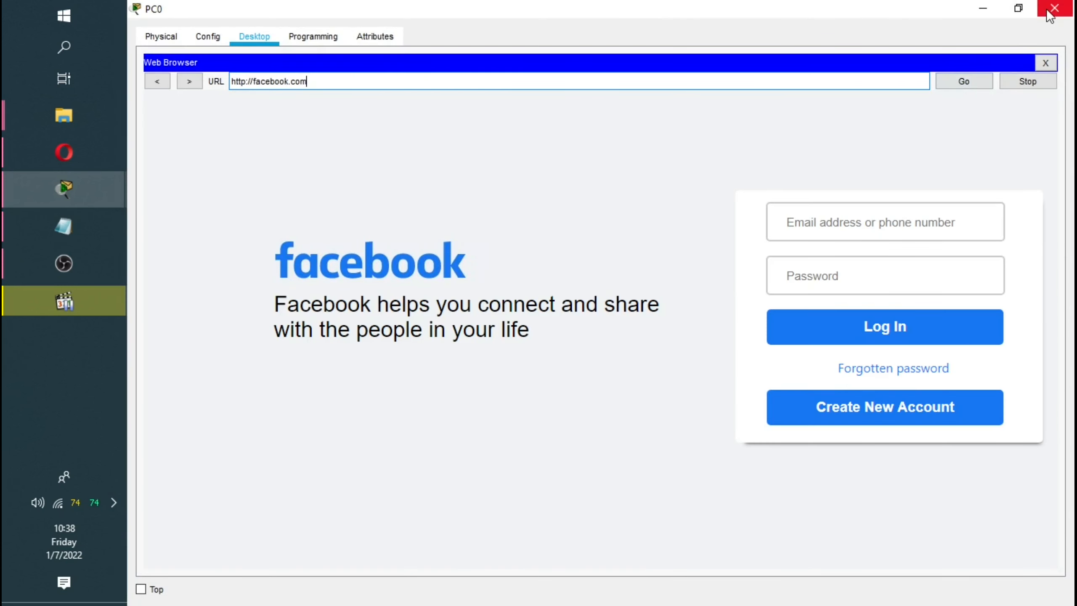
left_click(1047, 11)
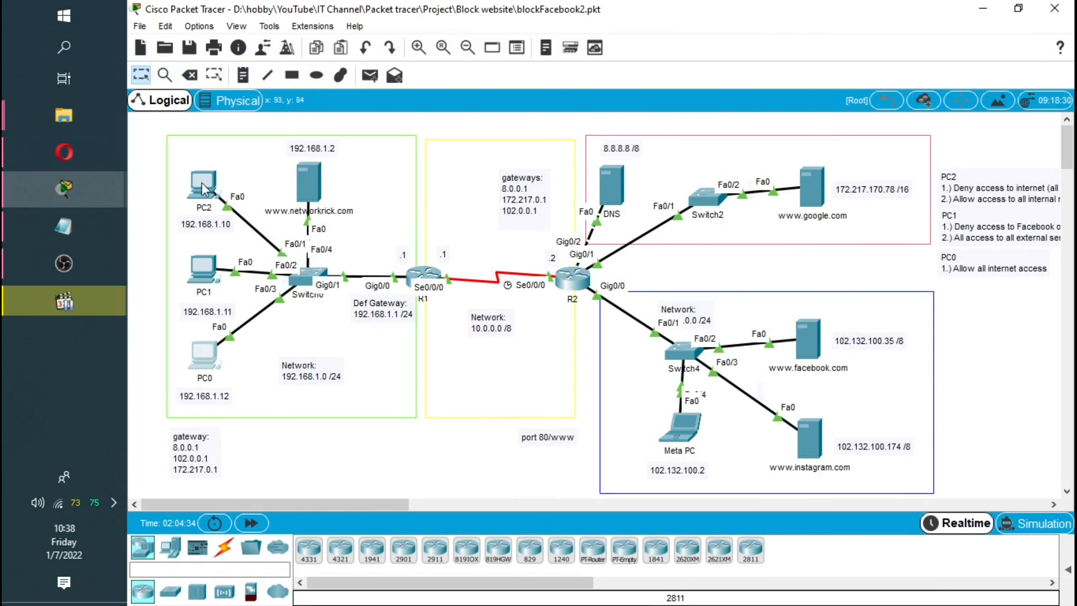
left_click(203, 269)
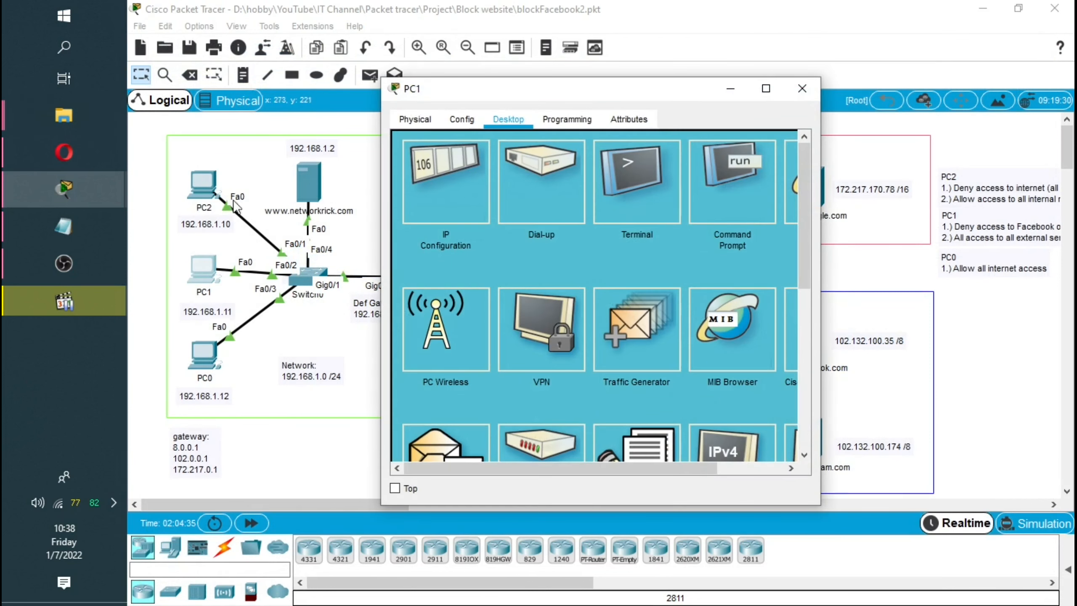
left_click(802, 88)
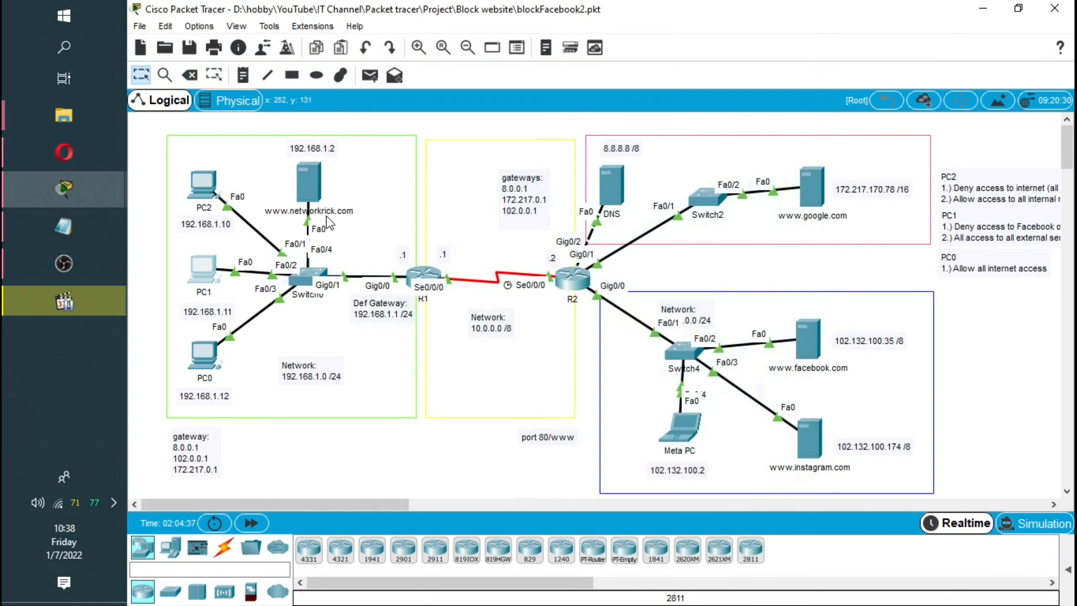
left_click(202, 186)
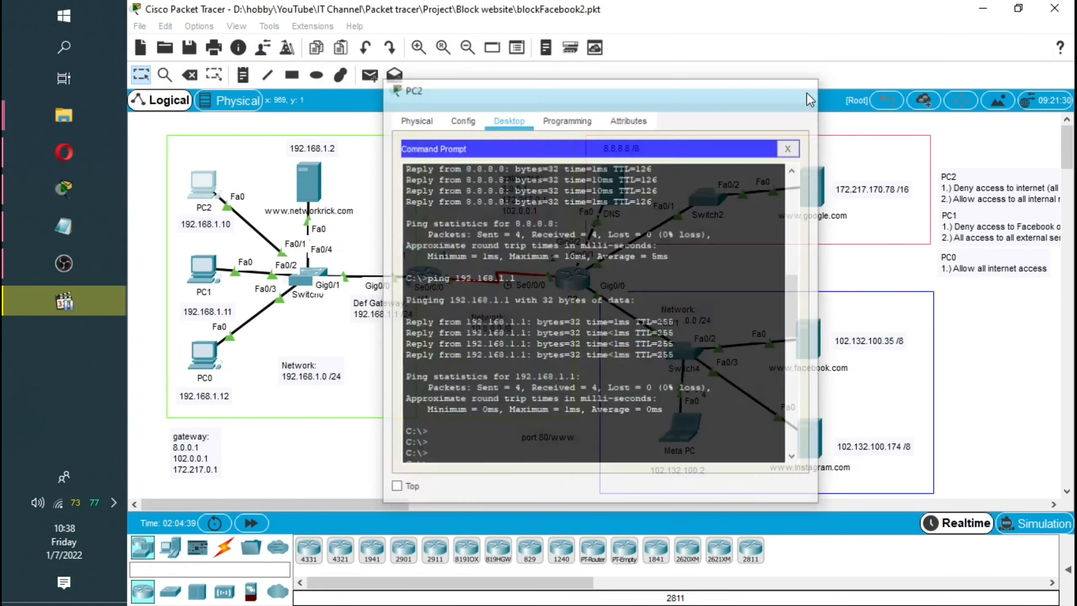
left_click(806, 93)
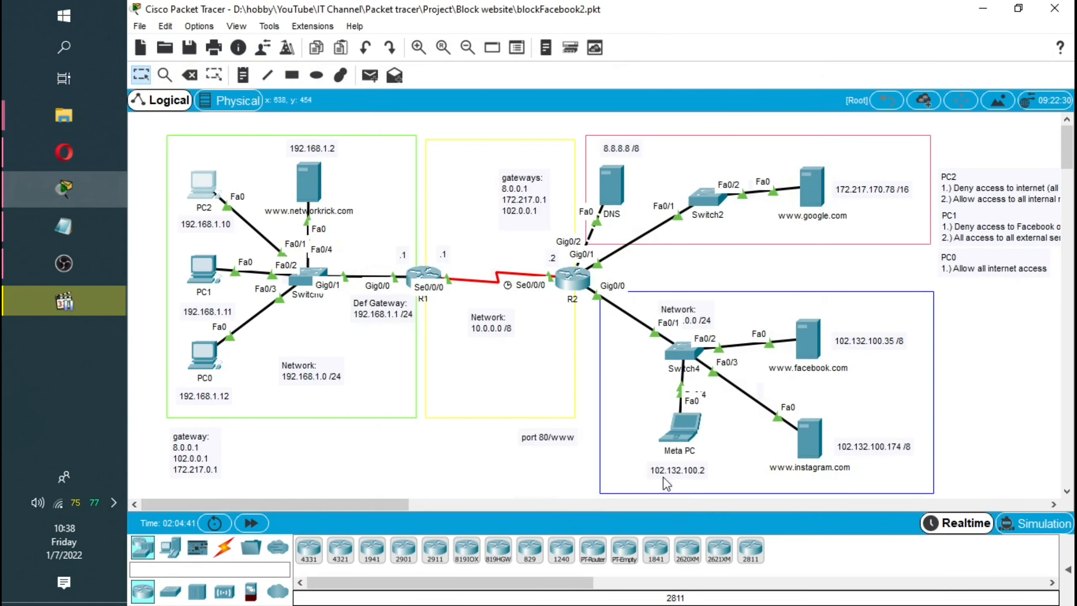